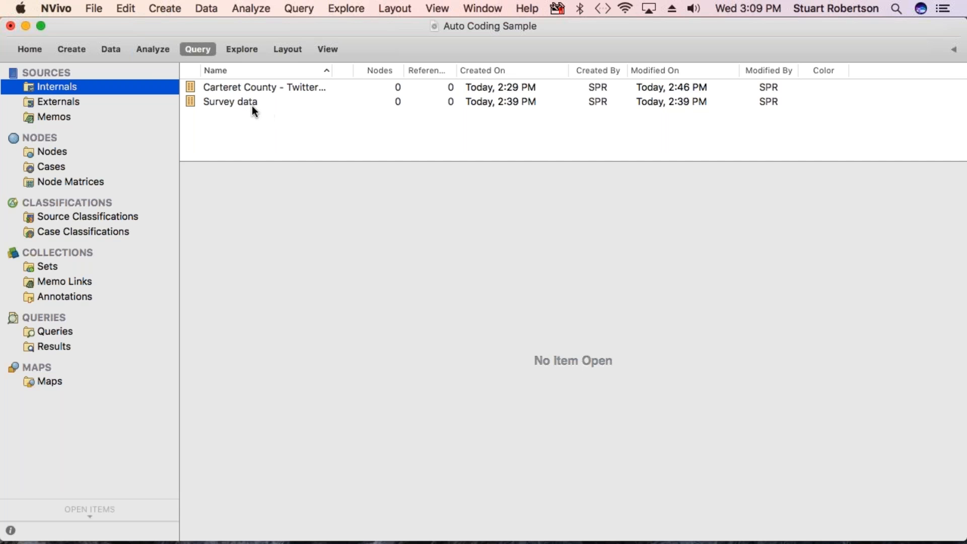
Step: Open the Survey data dataset from the internal sources
{"action": "double_click", "coordinate": [234, 101]}
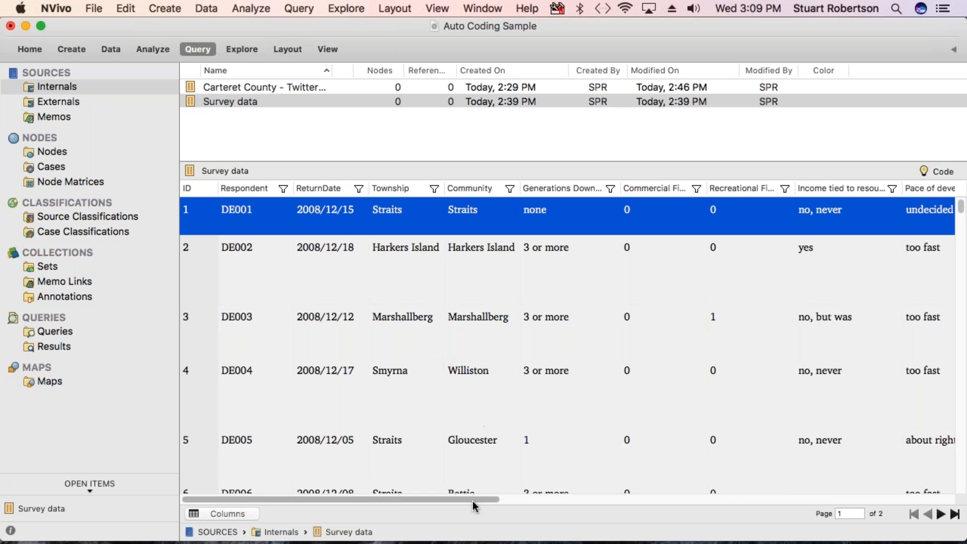
{"action": "left_click_drag", "start_coordinate": [474, 504], "coordinate": [442, 497]}
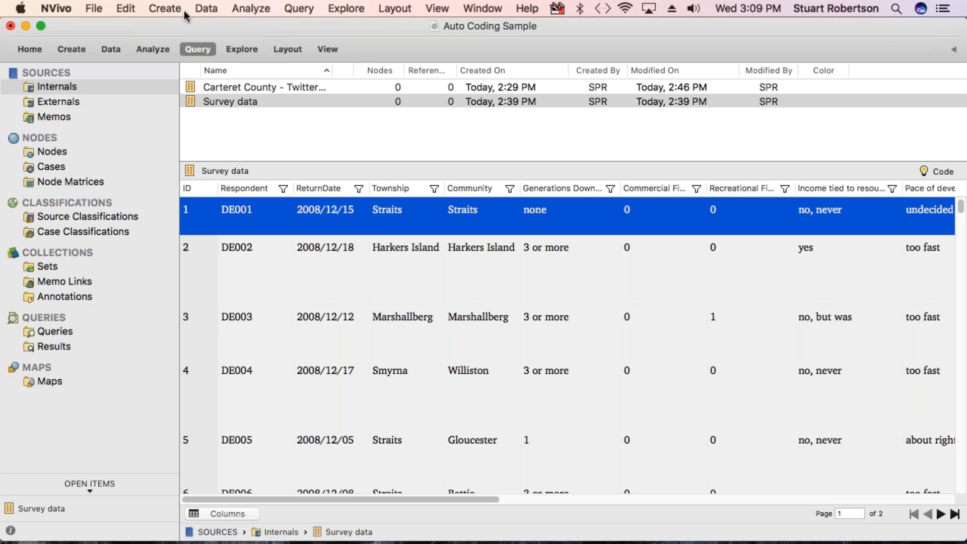
{"action": "left_click", "coordinate": [205, 11]}
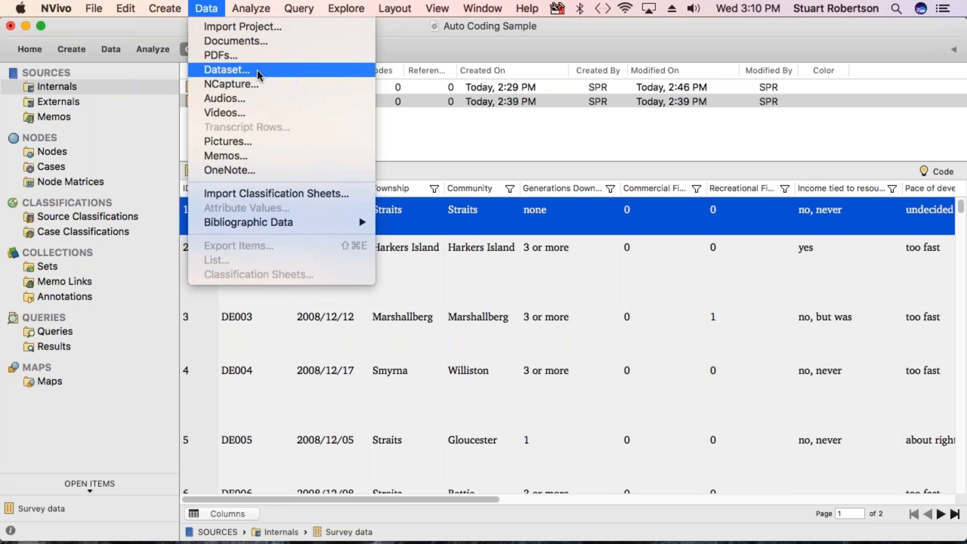
{"action": "left_click", "coordinate": [422, 150]}
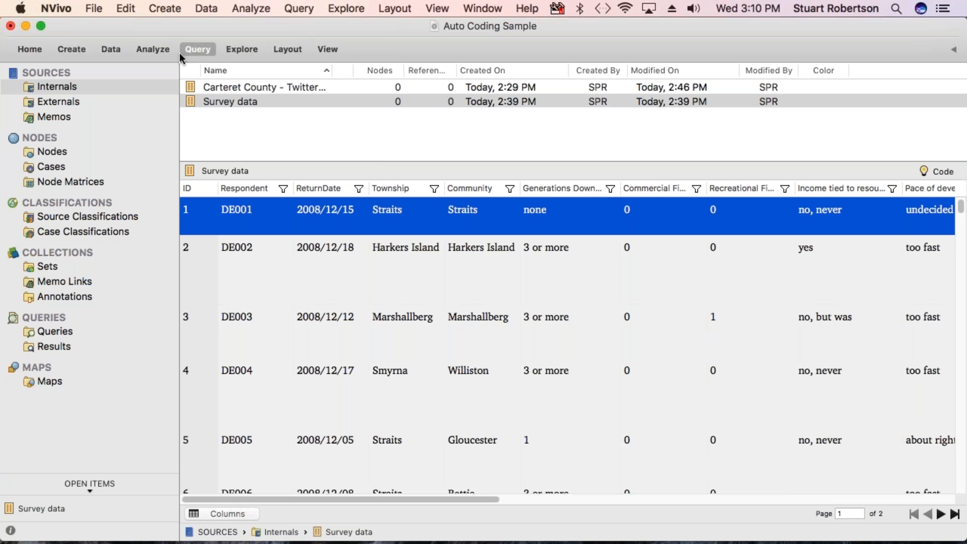
{"action": "left_click", "coordinate": [114, 50]}
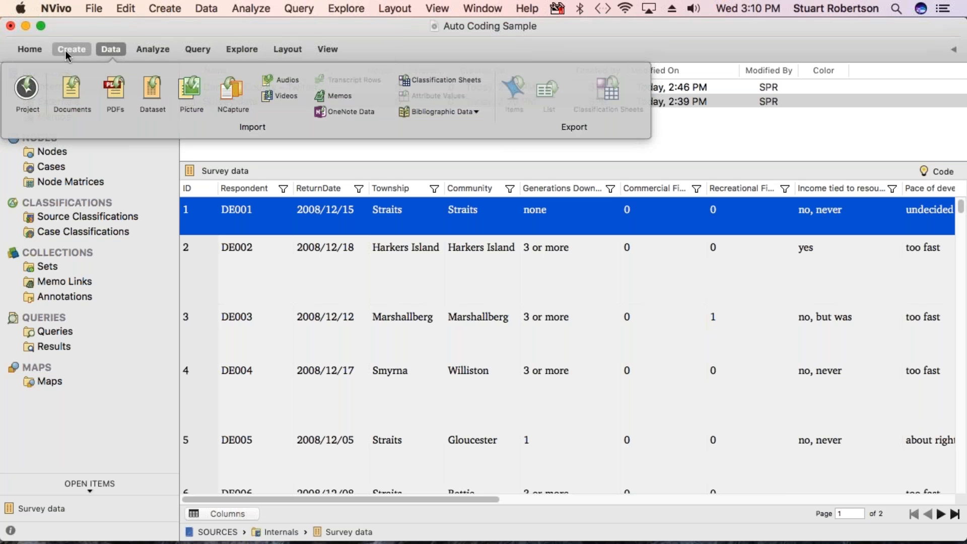
{"action": "left_click", "coordinate": [102, 46]}
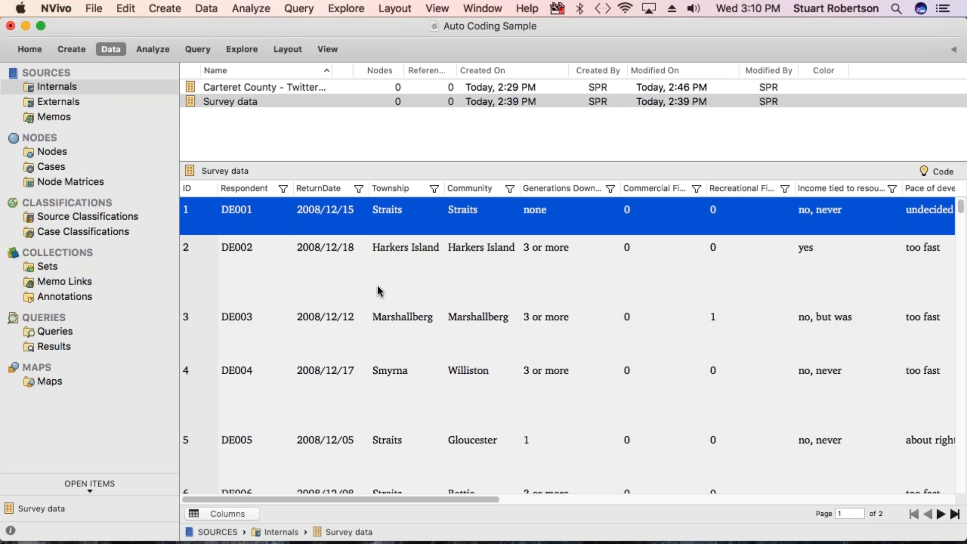
Step: Examine the dataset's open-ended response columns, including respondent DE004's answer about the natural environment Down East
{"action": "left_click_drag", "start_coordinate": [440, 499], "coordinate": [616, 504]}
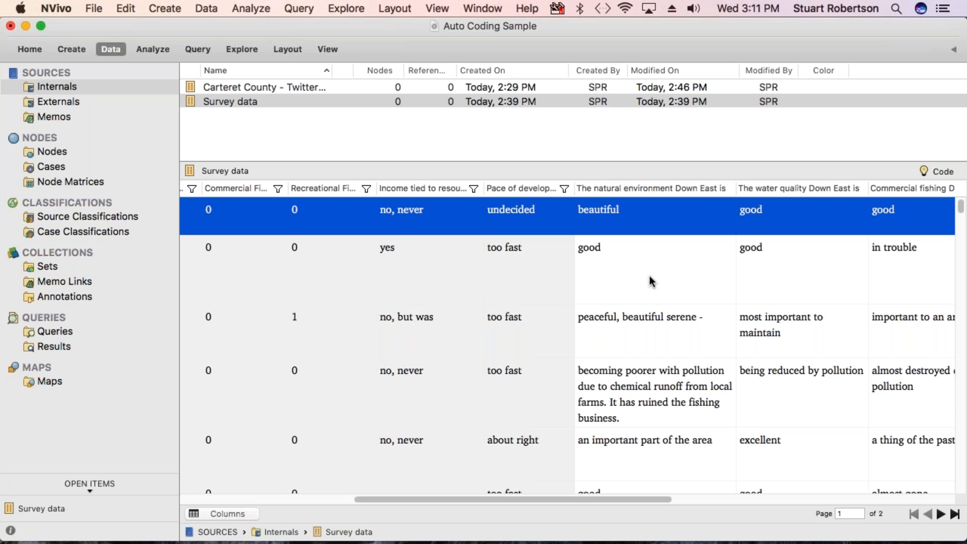
{"action": "left_click", "coordinate": [661, 385]}
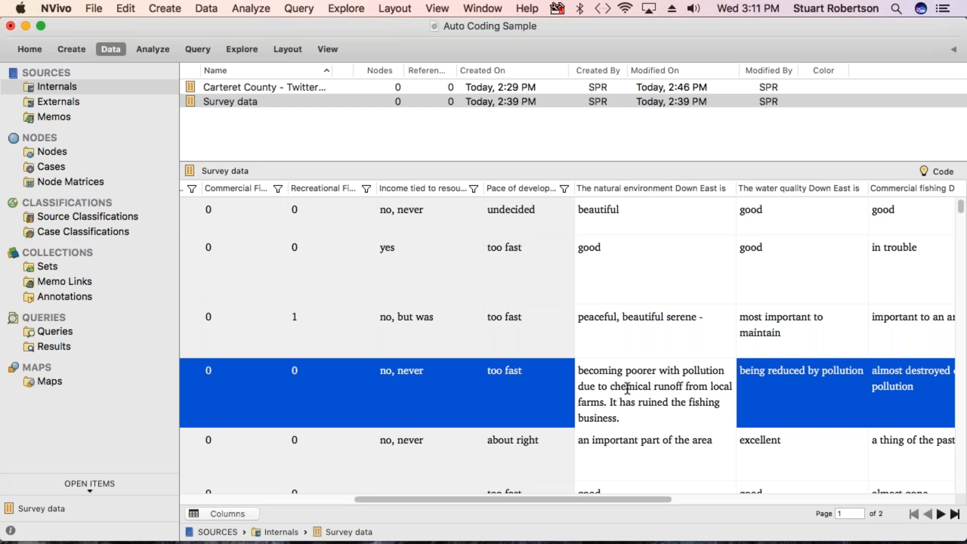
{"action": "left_click_drag", "start_coordinate": [654, 386], "coordinate": [578, 373]}
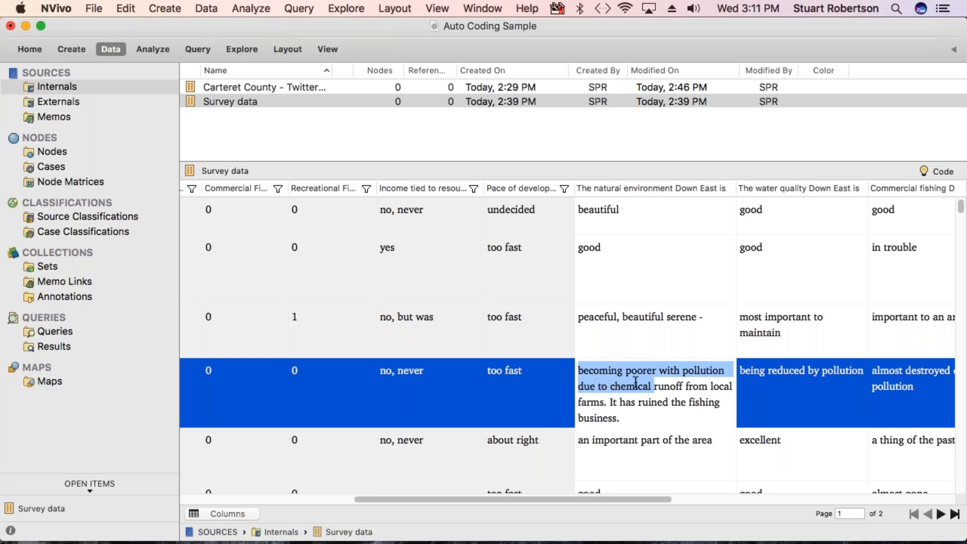
{"action": "left_click", "coordinate": [653, 384]}
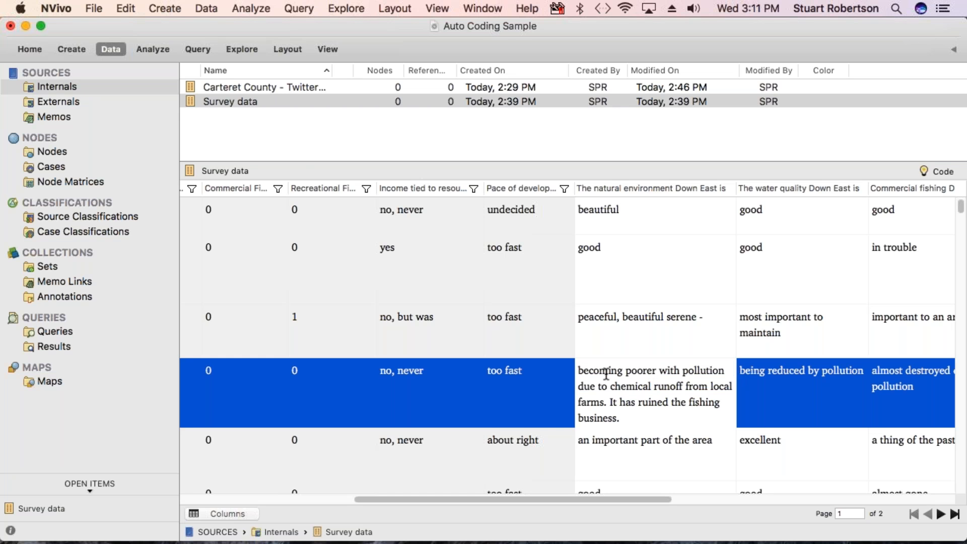
{"action": "left_click", "coordinate": [197, 49]}
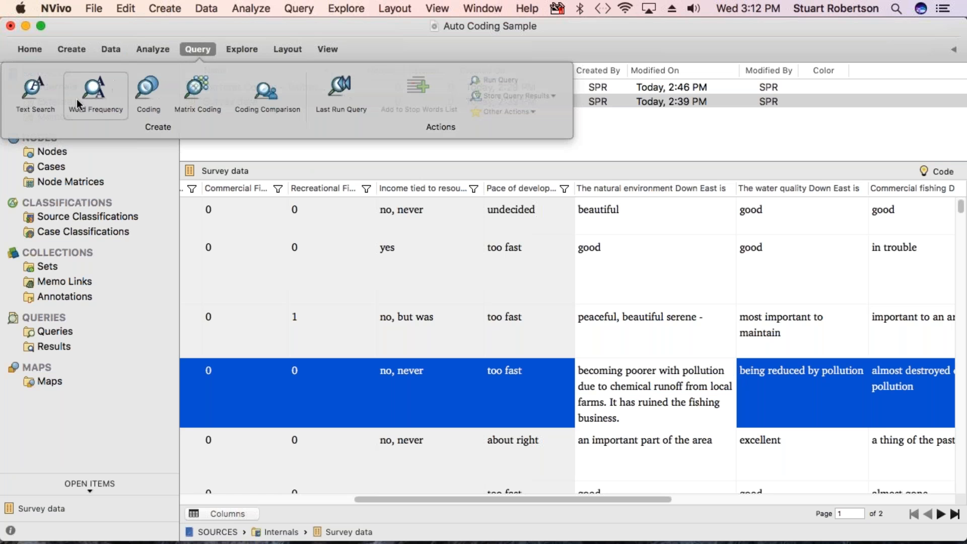
{"action": "left_click", "coordinate": [39, 92]}
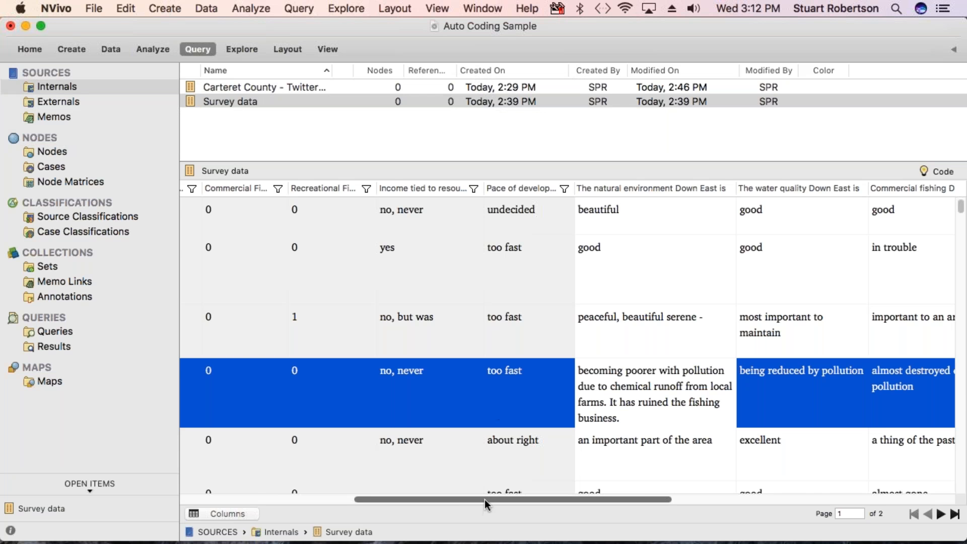
{"action": "left_click_drag", "start_coordinate": [485, 499], "coordinate": [285, 497]}
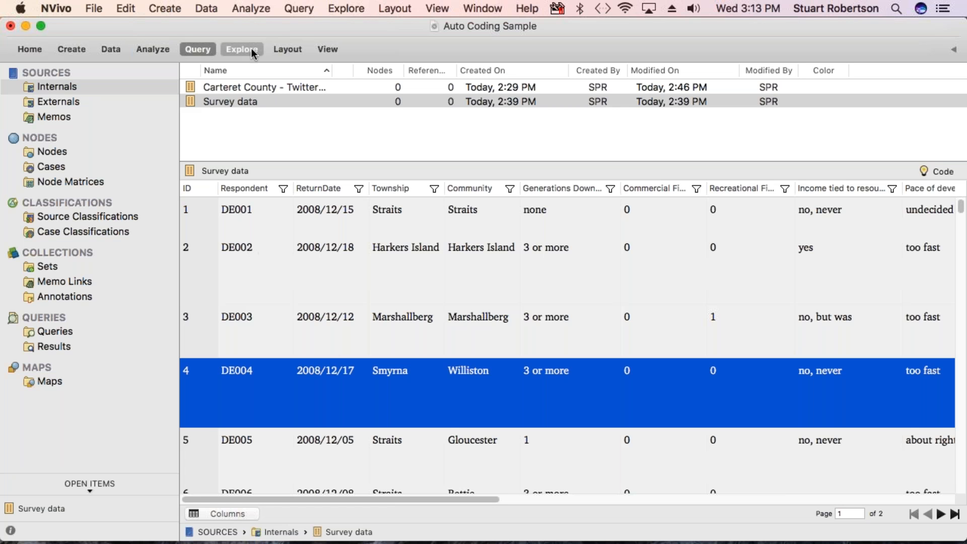
Step: Start auto coding the Survey data dataset with the option to code at nodes for selected columns
{"action": "left_click", "coordinate": [250, 9]}
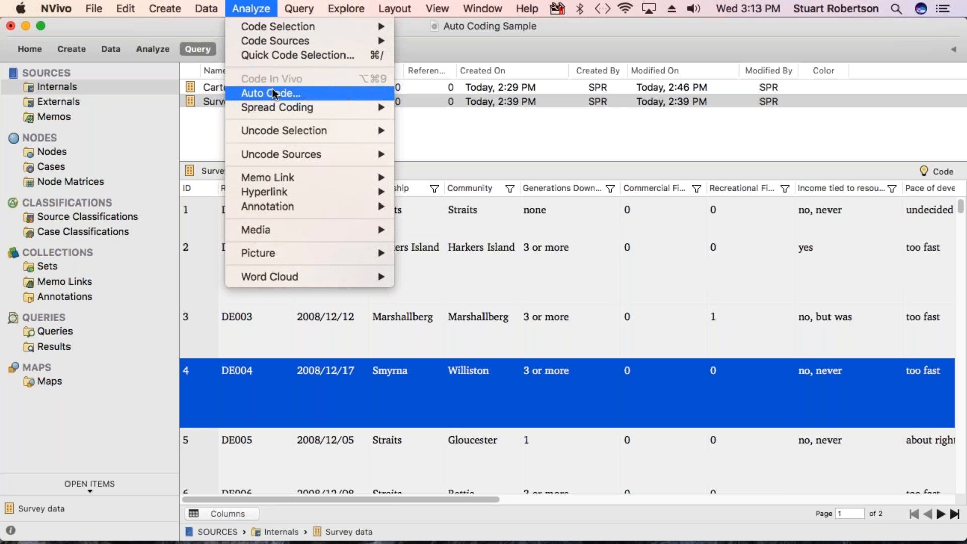
{"action": "left_click", "coordinate": [307, 95]}
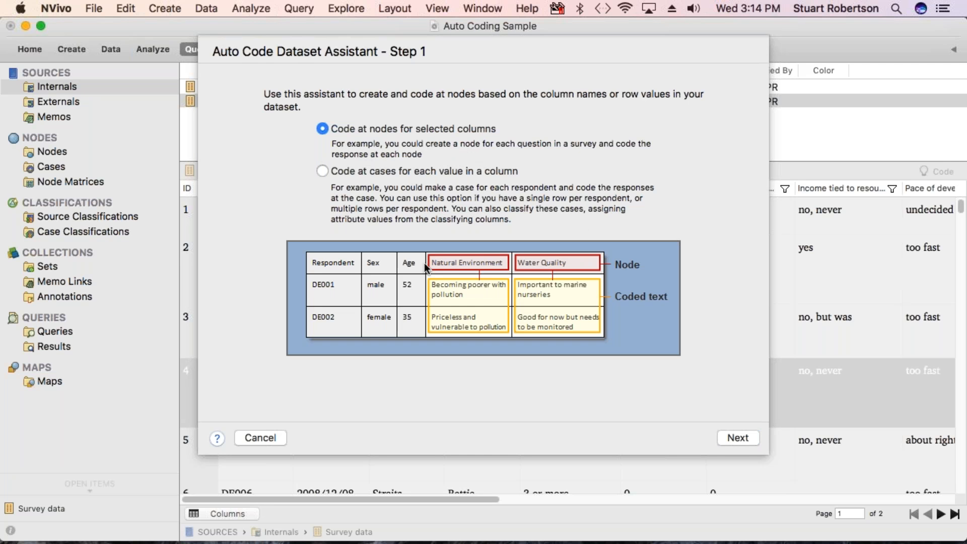
{"action": "left_click", "coordinate": [733, 439]}
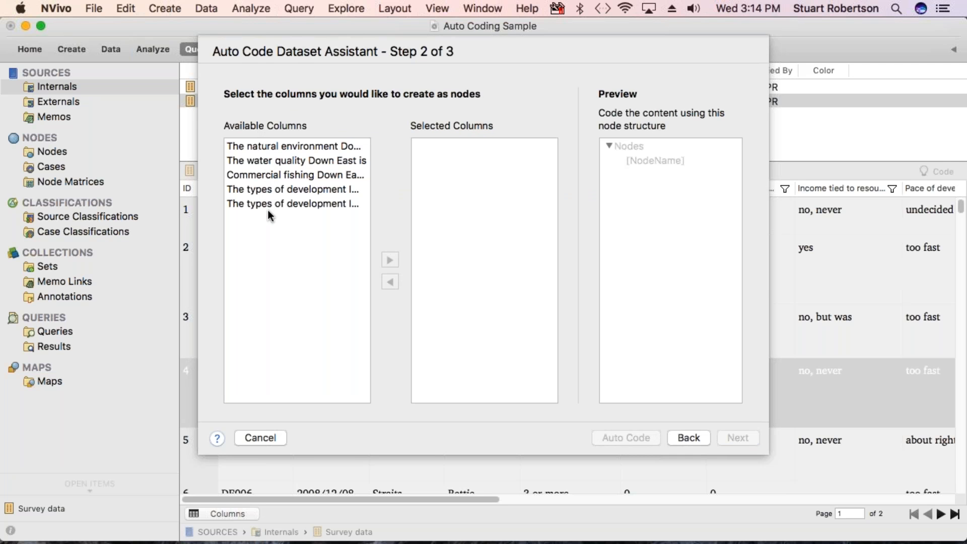
Step: Select all five available question columns, from the natural environment to the types of development, to create as nodes
{"action": "left_click", "coordinate": [260, 146]}
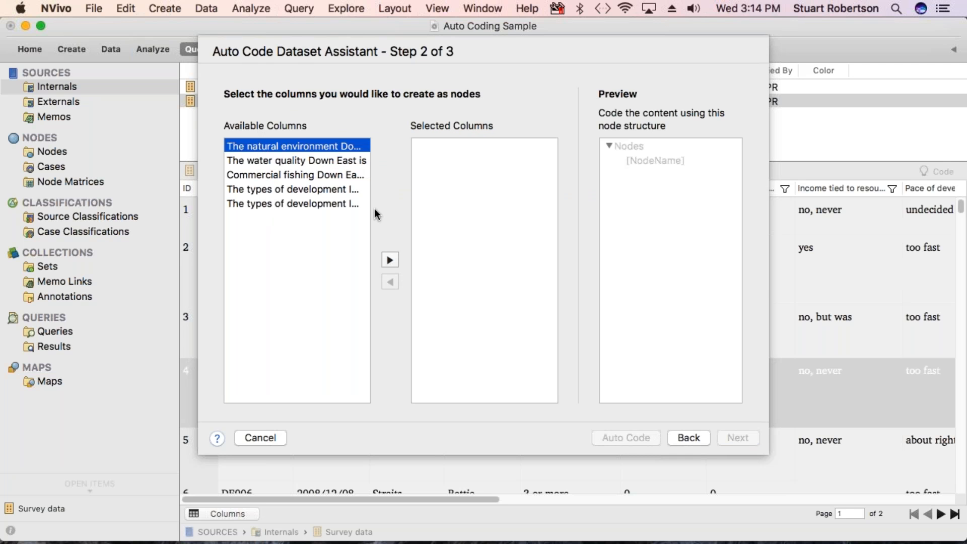
{"action": "left_click", "coordinate": [392, 262]}
{"action": "left_click", "coordinate": [390, 260]}
{"action": "left_click", "coordinate": [390, 260]}
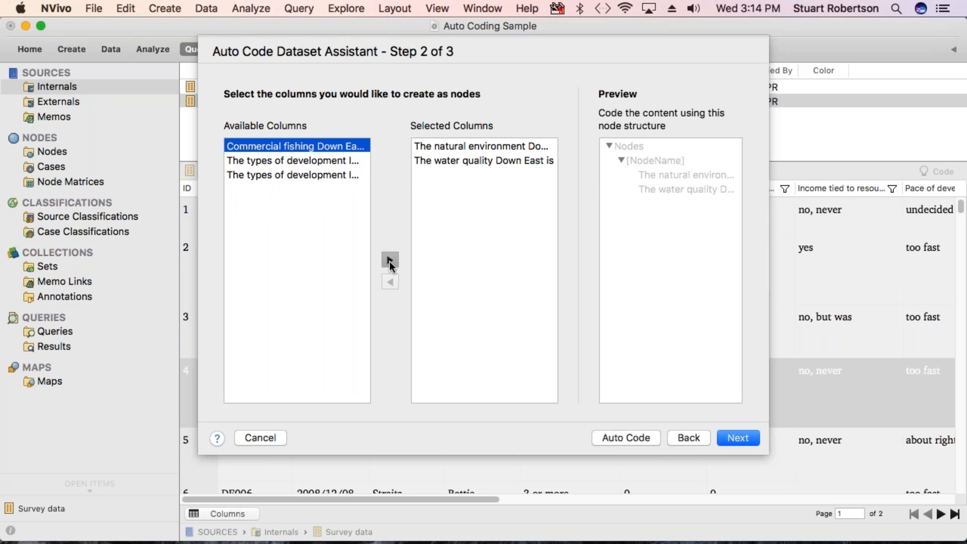
{"action": "left_click", "coordinate": [390, 260]}
{"action": "left_click", "coordinate": [389, 260]}
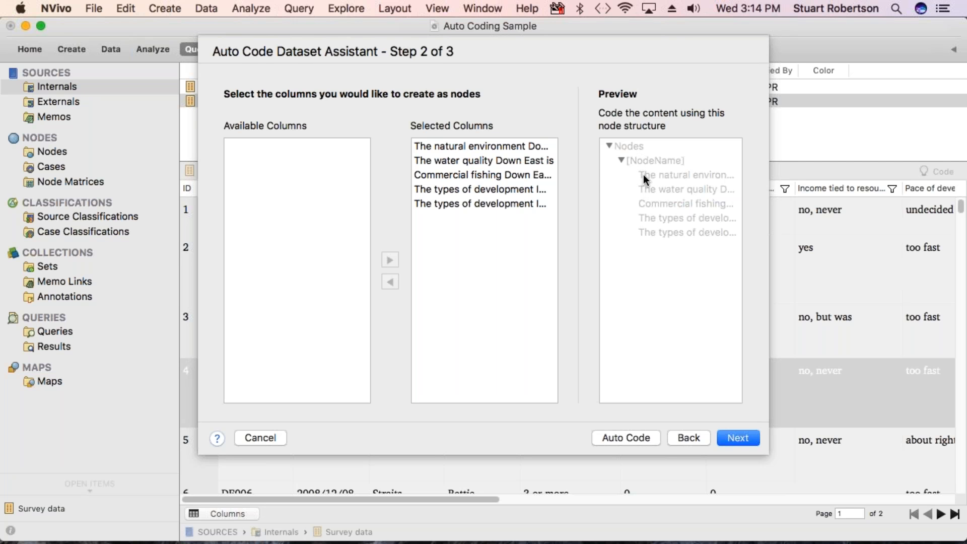
{"action": "left_click", "coordinate": [738, 440]}
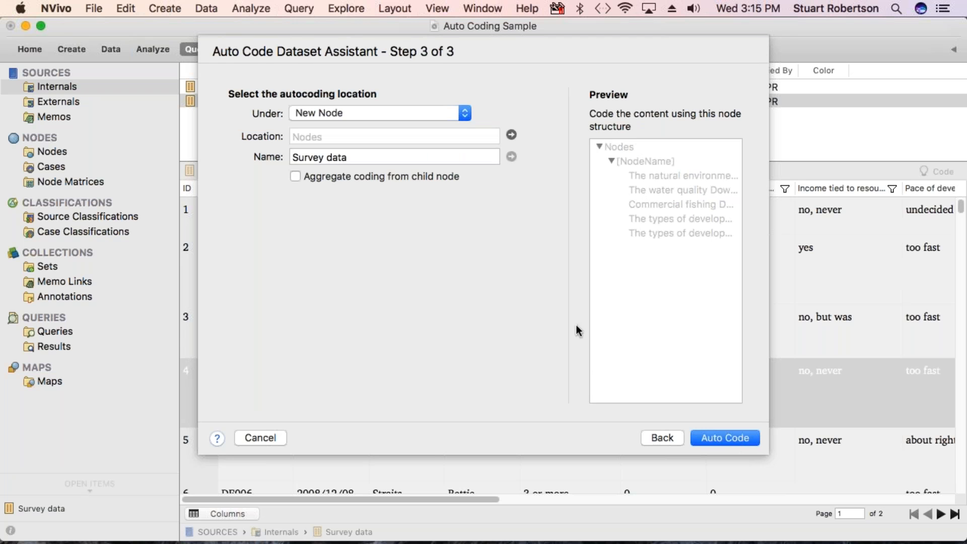
Step: Auto code the columns under a new node named "Survey data sorted by question"
{"action": "left_click", "coordinate": [467, 119]}
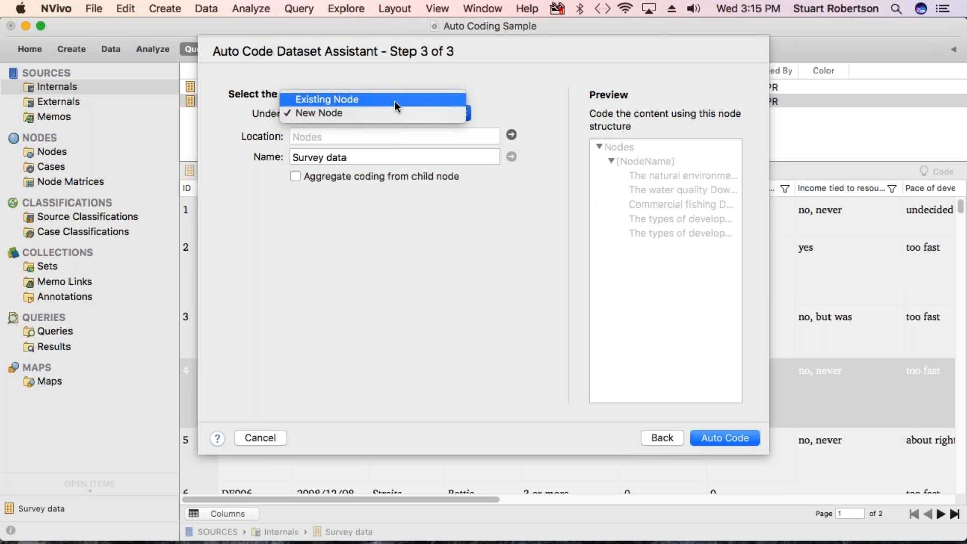
{"action": "left_click", "coordinate": [376, 116]}
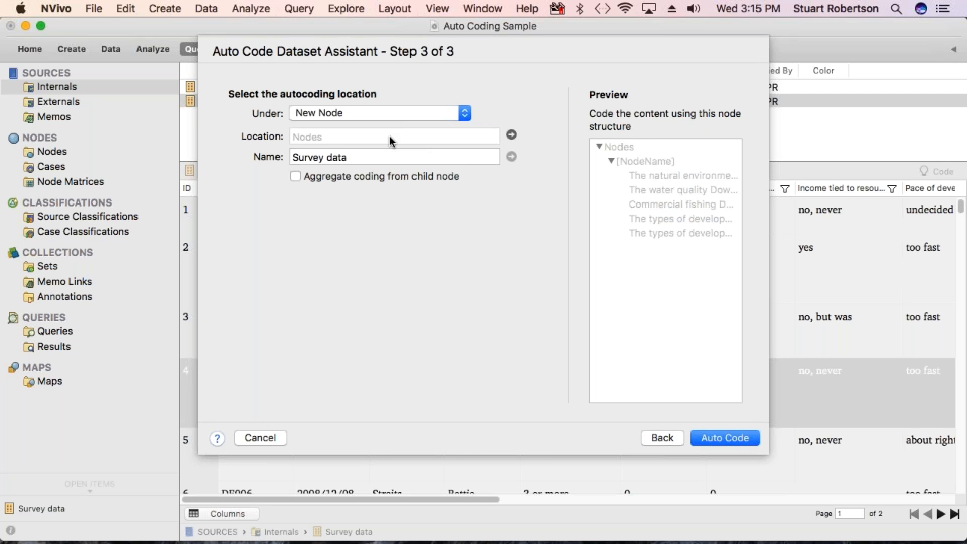
{"action": "left_click", "coordinate": [369, 157]}
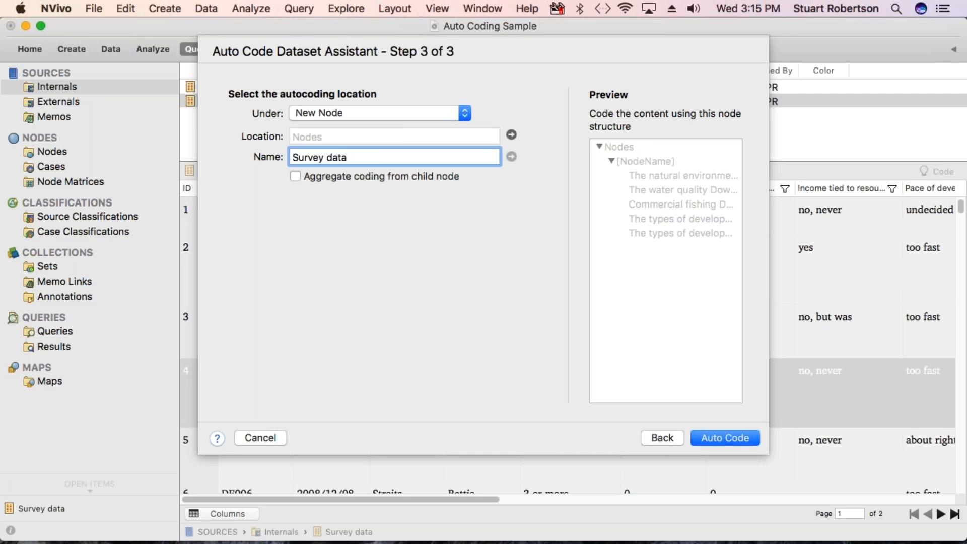
{"action": "type", "text": "sorted by question"}
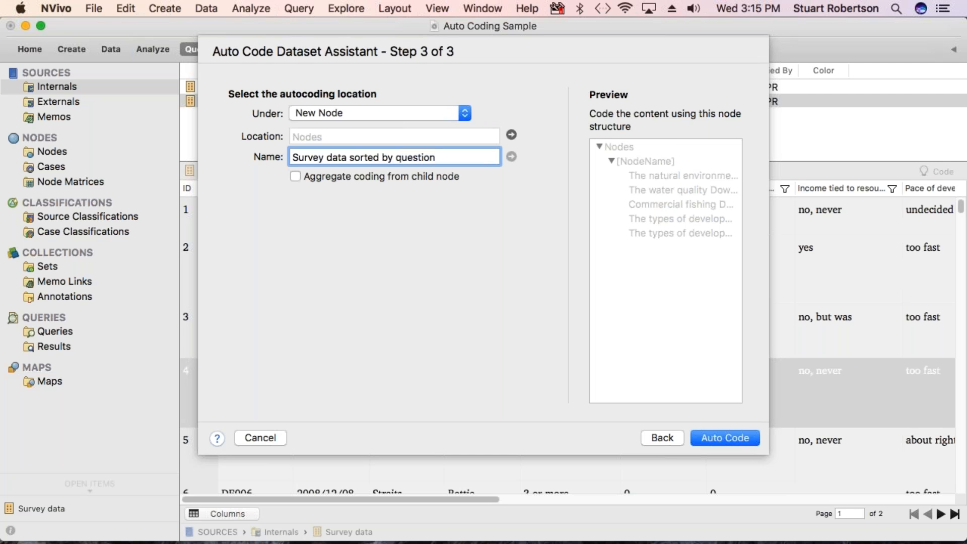
{"action": "left_click", "coordinate": [729, 437]}
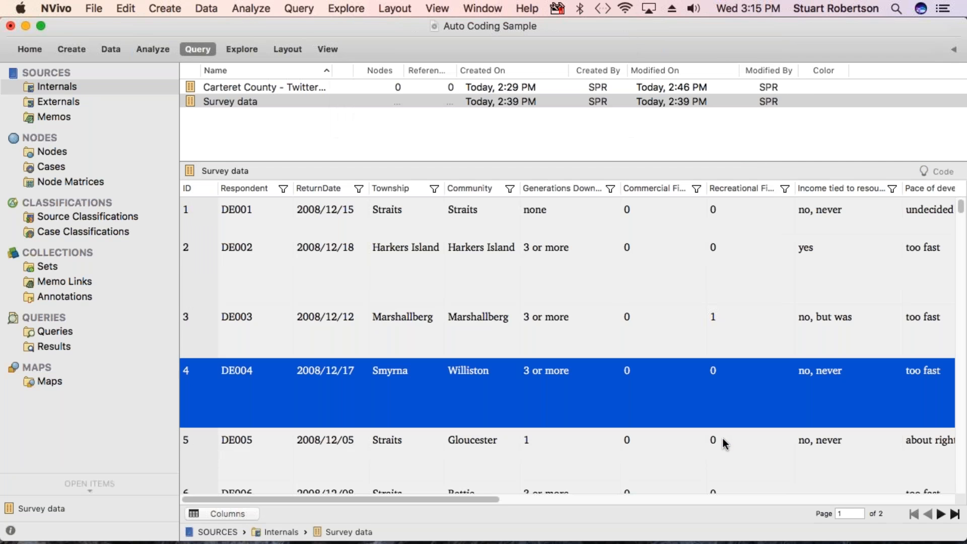
Step: Show the project's nodes in an enlarged list and expand the "Survey data sorted by question" node
{"action": "left_click", "coordinate": [38, 151]}
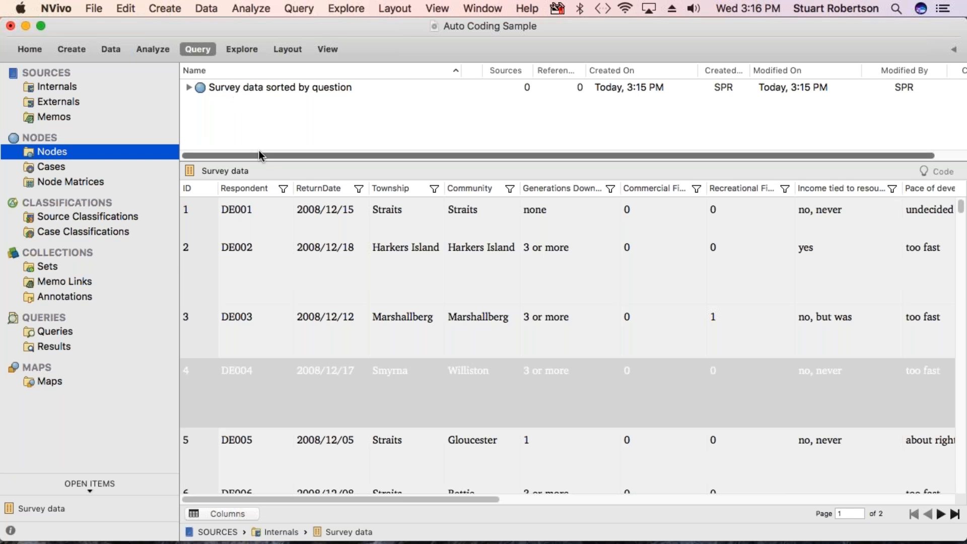
{"action": "left_click_drag", "start_coordinate": [260, 164], "coordinate": [263, 245]}
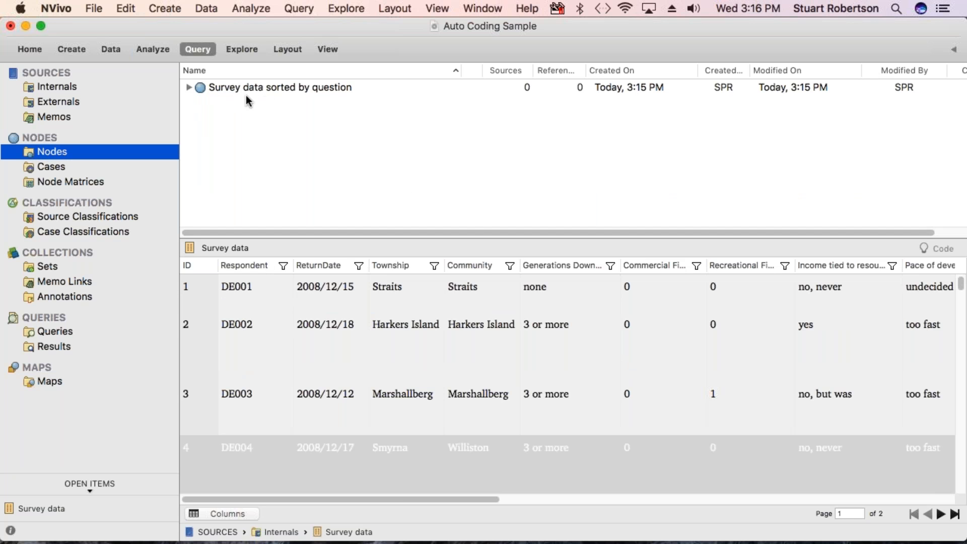
{"action": "left_click", "coordinate": [189, 87]}
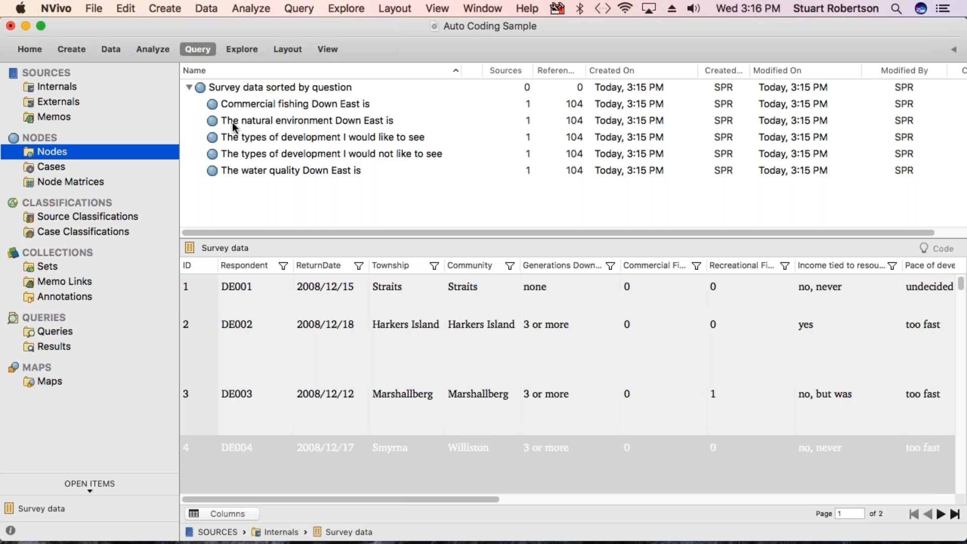
Step: Open the node "The water quality Down East is" and read through its coded references
{"action": "double_click", "coordinate": [213, 172]}
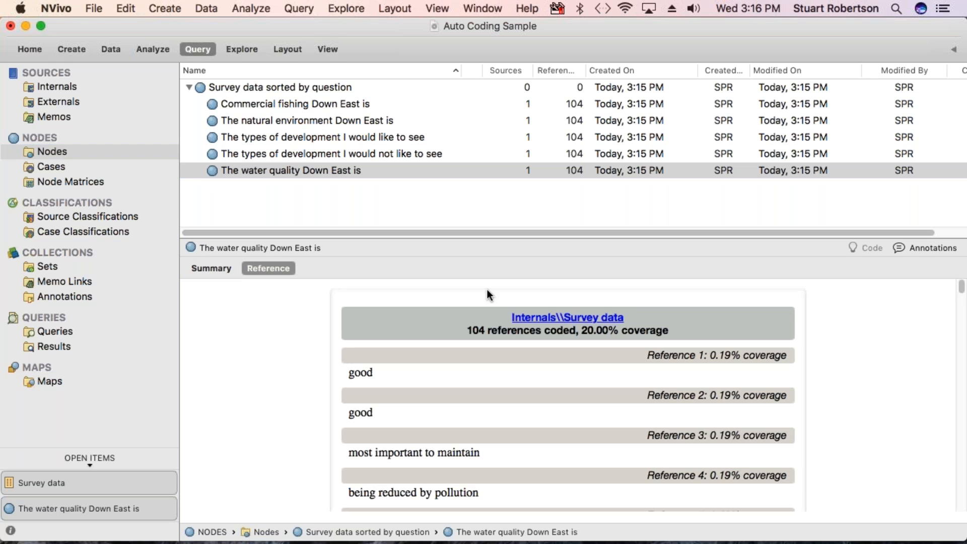
{"action": "scroll", "coordinate": [457, 408], "scroll_direction": "down", "scroll_amount": 5}
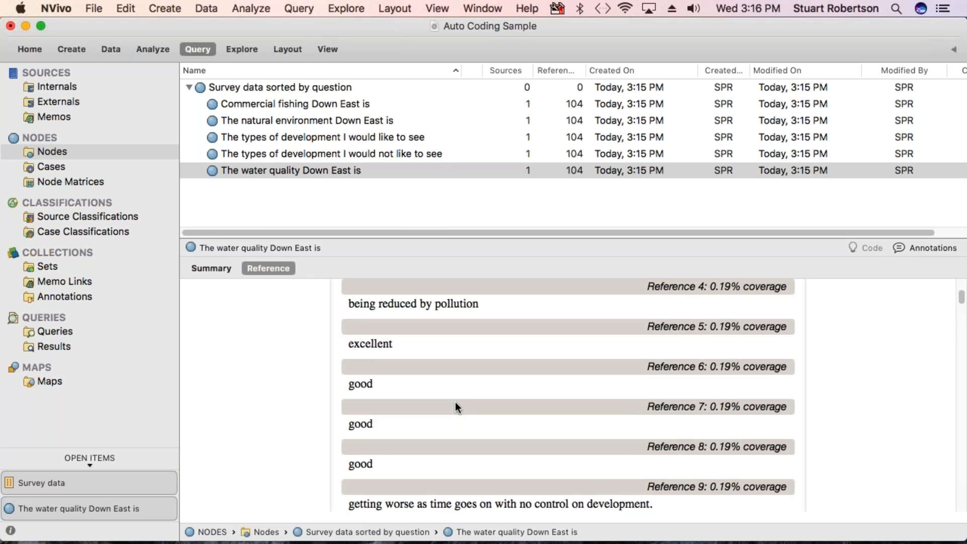
{"action": "scroll", "coordinate": [454, 401], "scroll_direction": "down", "scroll_amount": 15}
{"action": "scroll", "coordinate": [451, 398], "scroll_direction": "down", "scroll_amount": 10}
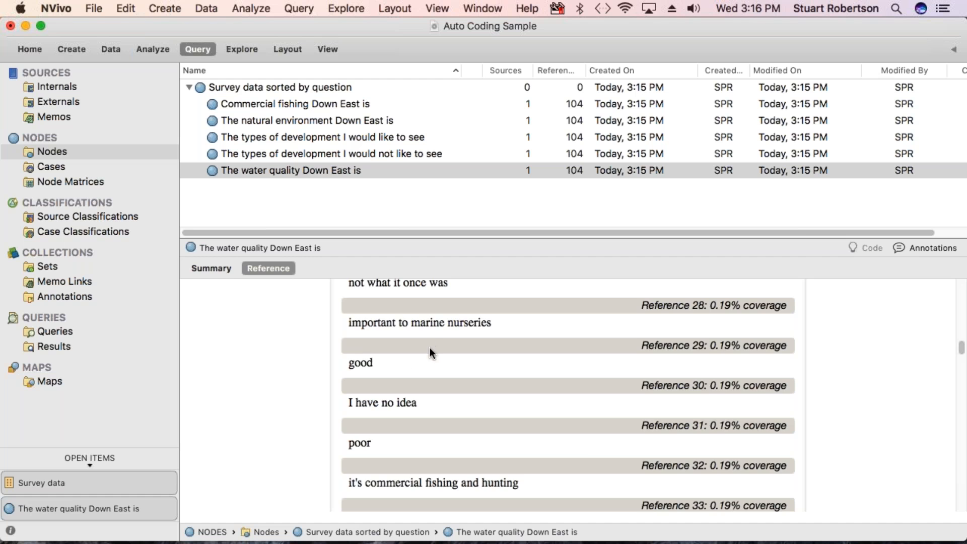
{"action": "scroll", "coordinate": [425, 372], "scroll_direction": "down", "scroll_amount": 10}
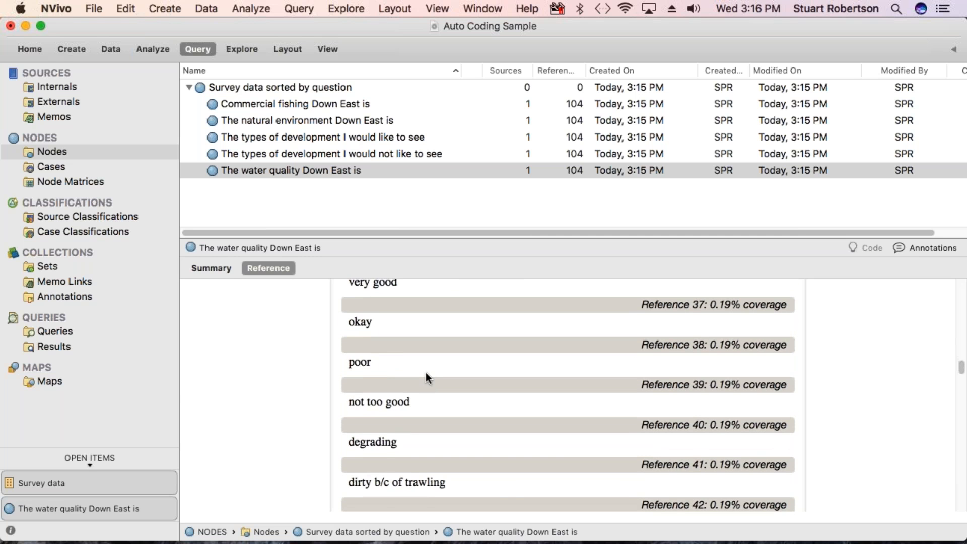
{"action": "scroll", "coordinate": [425, 373], "scroll_direction": "down", "scroll_amount": 20}
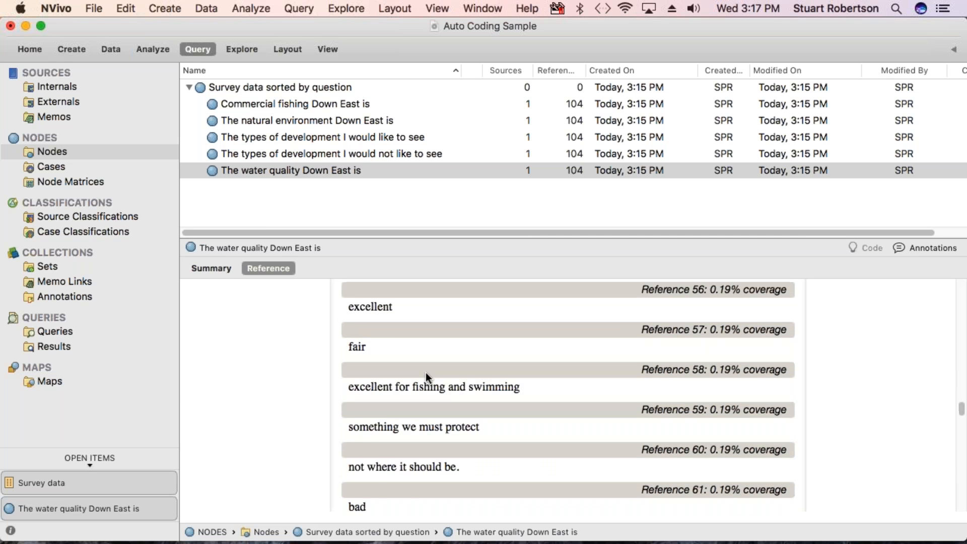
{"action": "scroll", "coordinate": [425, 372], "scroll_direction": "down", "scroll_amount": 4}
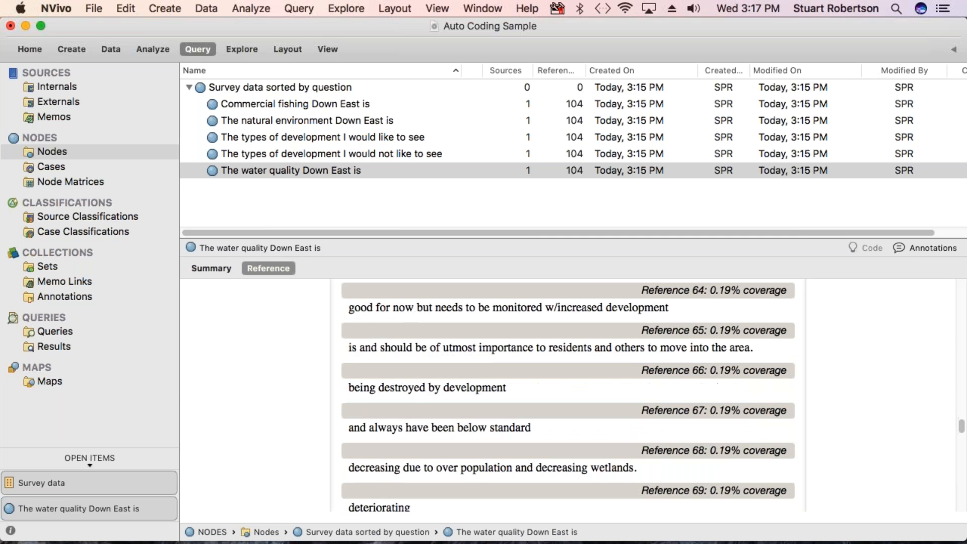
{"action": "scroll", "coordinate": [425, 372], "scroll_direction": "up", "scroll_amount": 8}
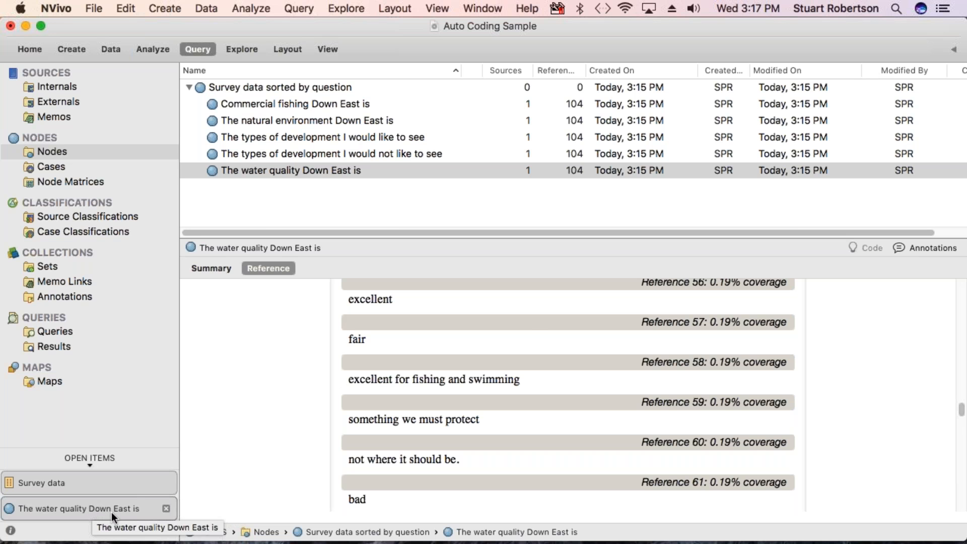
Step: Close the water quality node and start auto coding the Survey data dataset at cases for each value in a column
{"action": "left_click", "coordinate": [166, 509]}
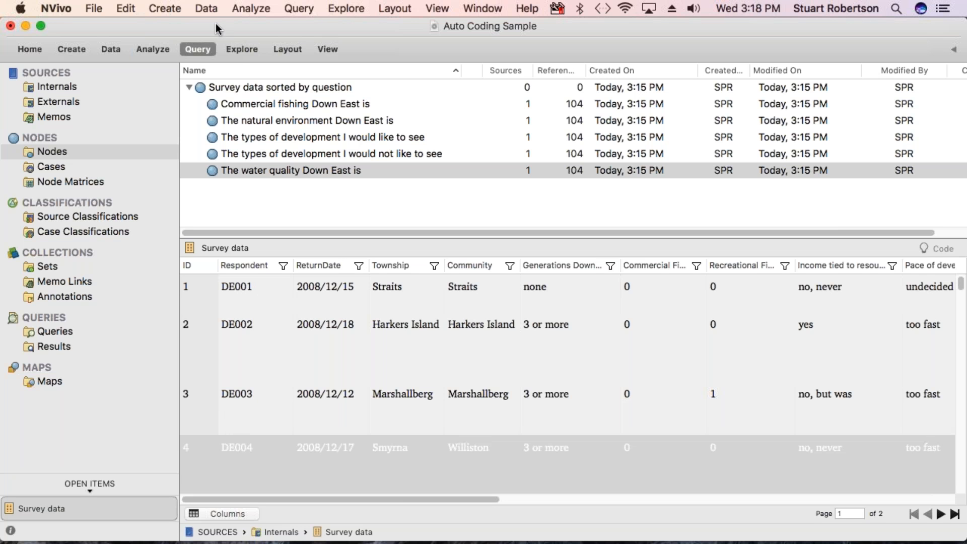
{"action": "left_click", "coordinate": [351, 369]}
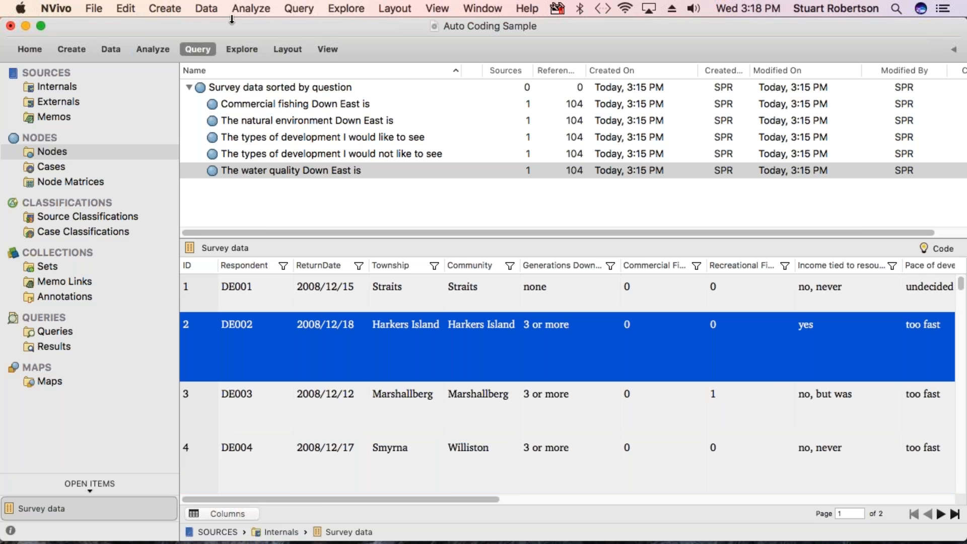
{"action": "left_click", "coordinate": [247, 8]}
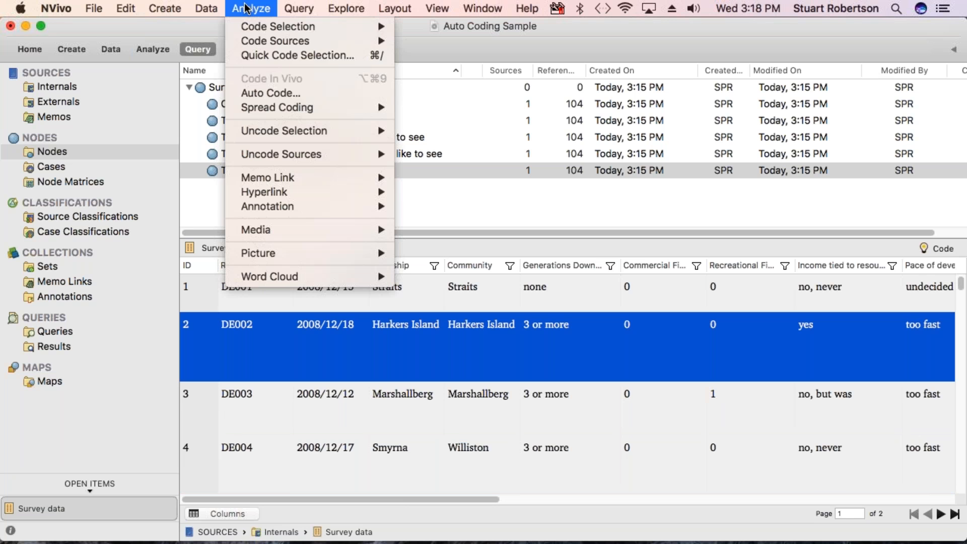
{"action": "left_click", "coordinate": [282, 92]}
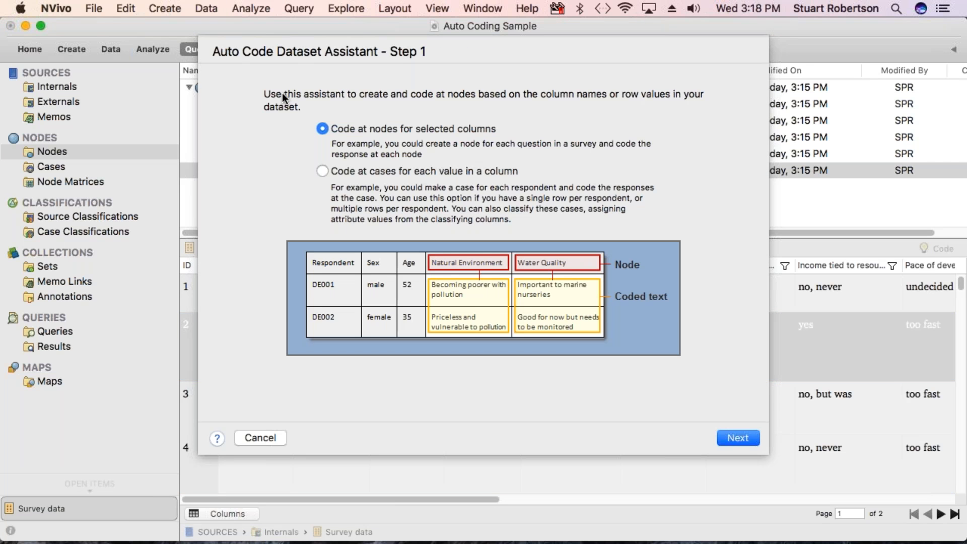
{"action": "left_click", "coordinate": [322, 170]}
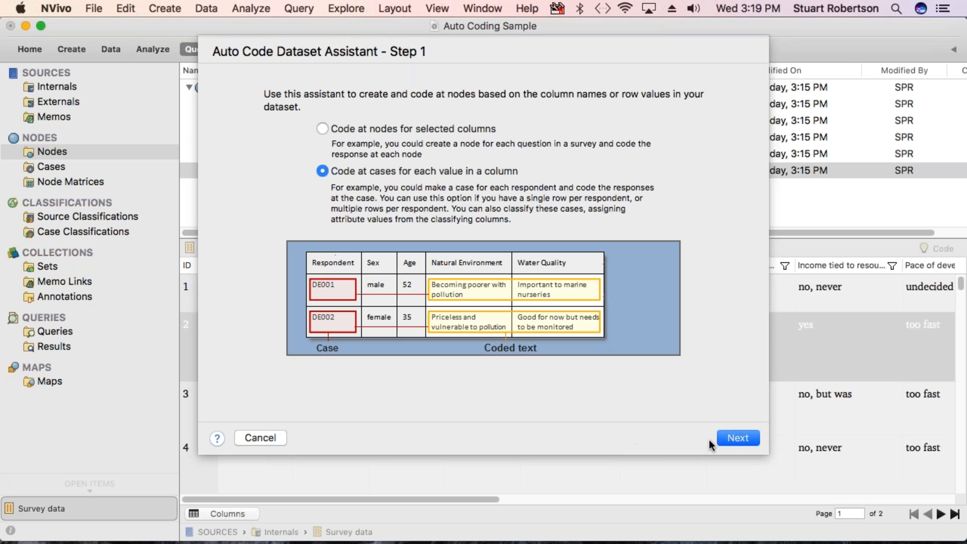
{"action": "left_click", "coordinate": [727, 440]}
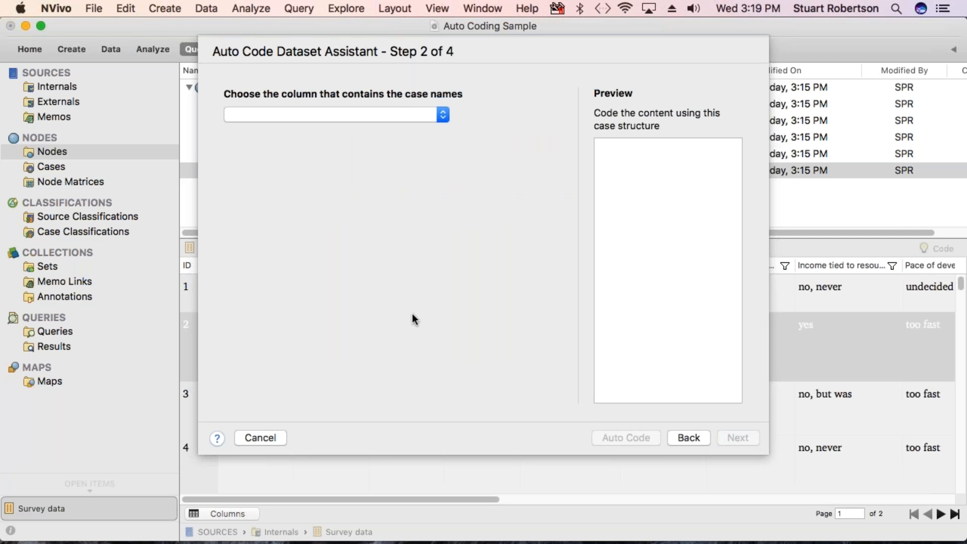
Step: Choose Respondent as the column that contains the case names
{"action": "left_click", "coordinate": [444, 117]}
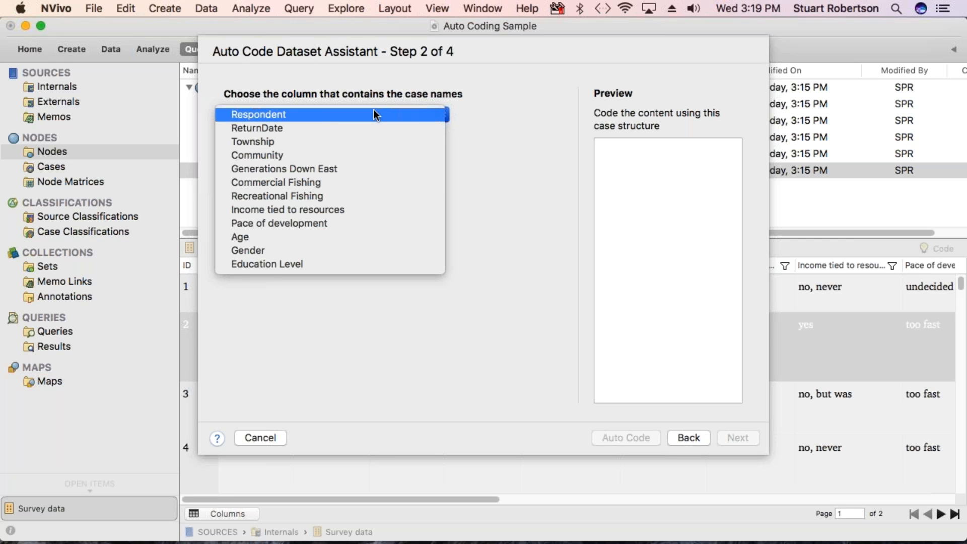
{"action": "left_click", "coordinate": [255, 115]}
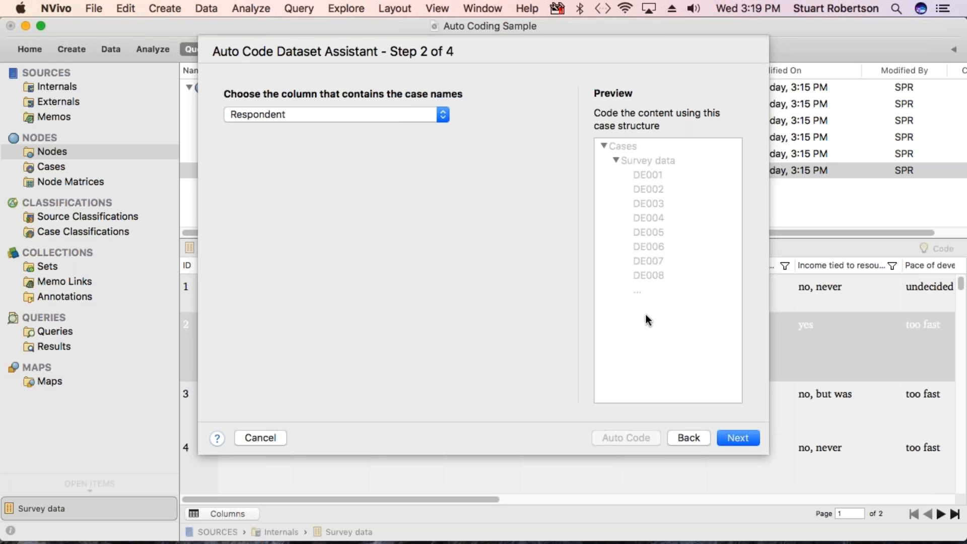
{"action": "left_click", "coordinate": [735, 438]}
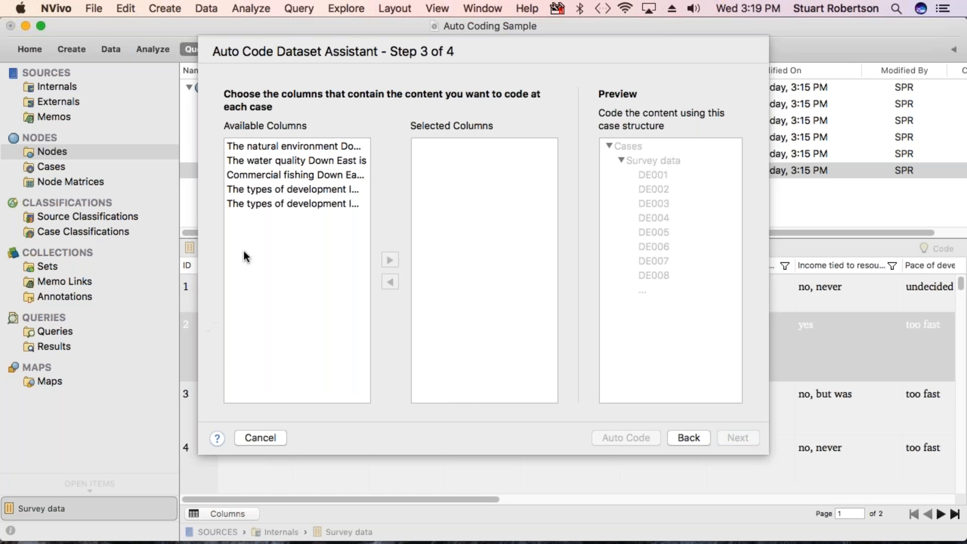
Step: Select all five available question columns as the content to code at each case
{"action": "left_click", "coordinate": [259, 146]}
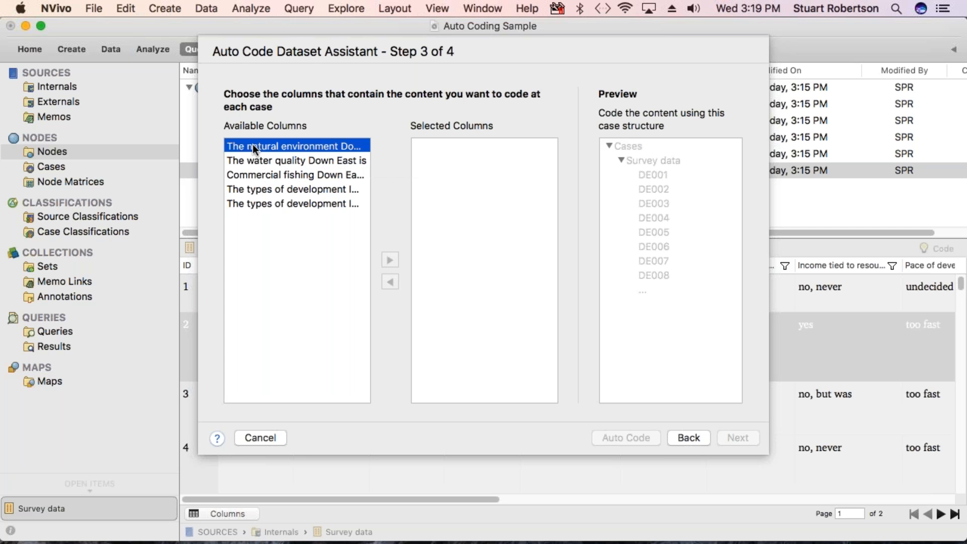
{"action": "left_click", "coordinate": [257, 204], "text": "shift"}
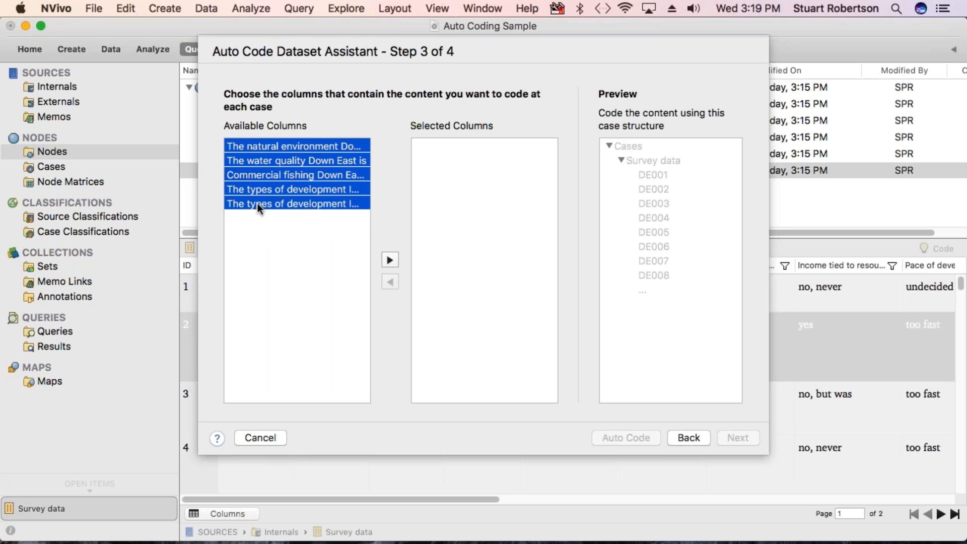
{"action": "left_click", "coordinate": [389, 260]}
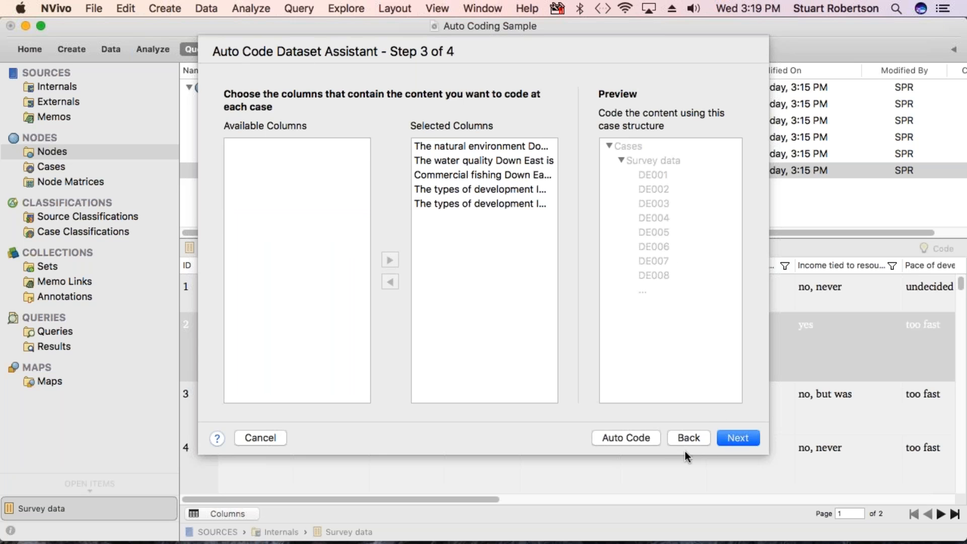
{"action": "left_click", "coordinate": [739, 438]}
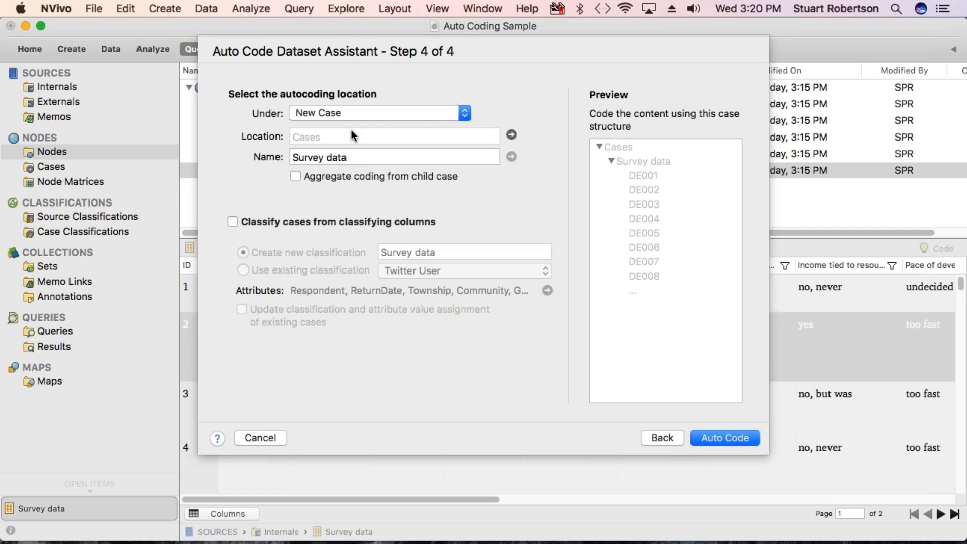
Step: Set the autocoding location to a new case named "Survey data sorted by participant"
{"action": "left_click", "coordinate": [464, 115]}
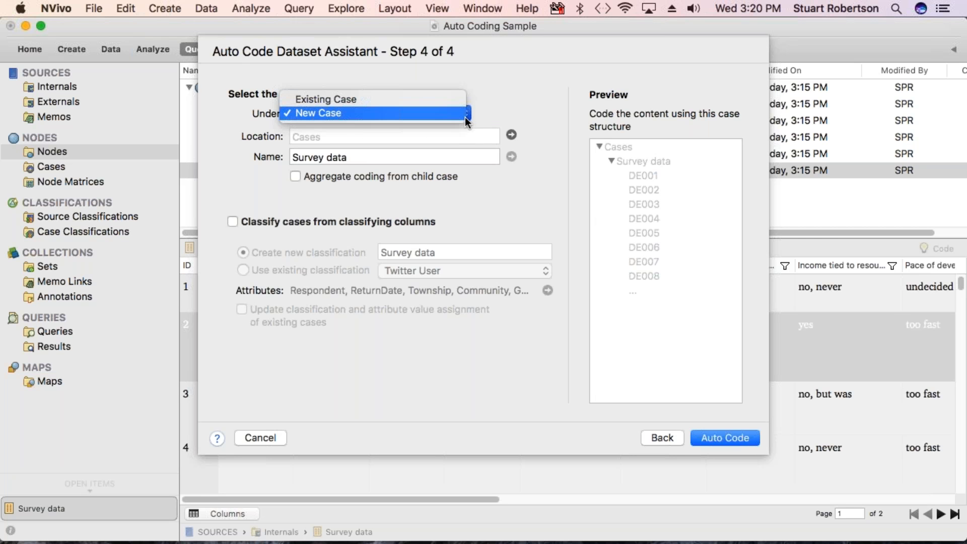
{"action": "left_click", "coordinate": [464, 117]}
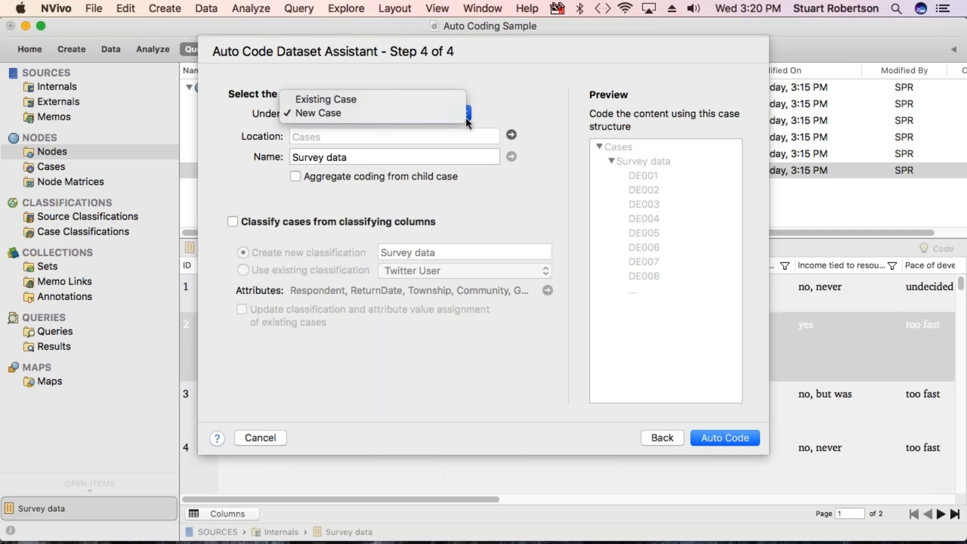
{"action": "left_click", "coordinate": [345, 116]}
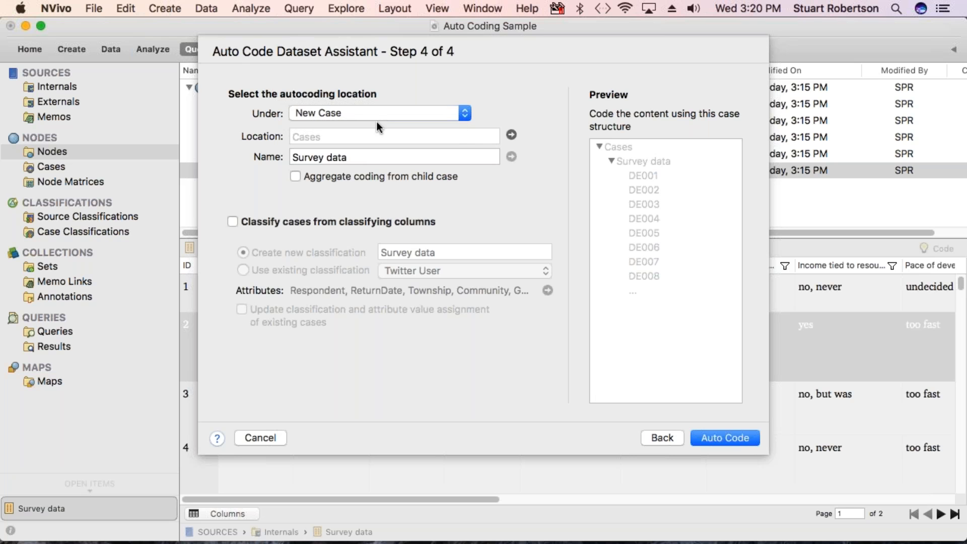
{"action": "left_click", "coordinate": [367, 157]}
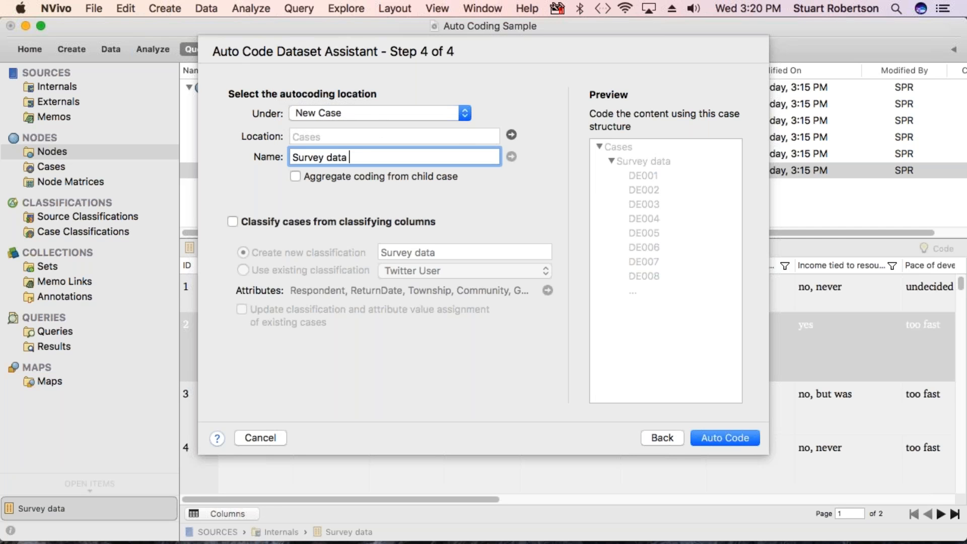
{"action": "type", "text": "sorted by partici"}
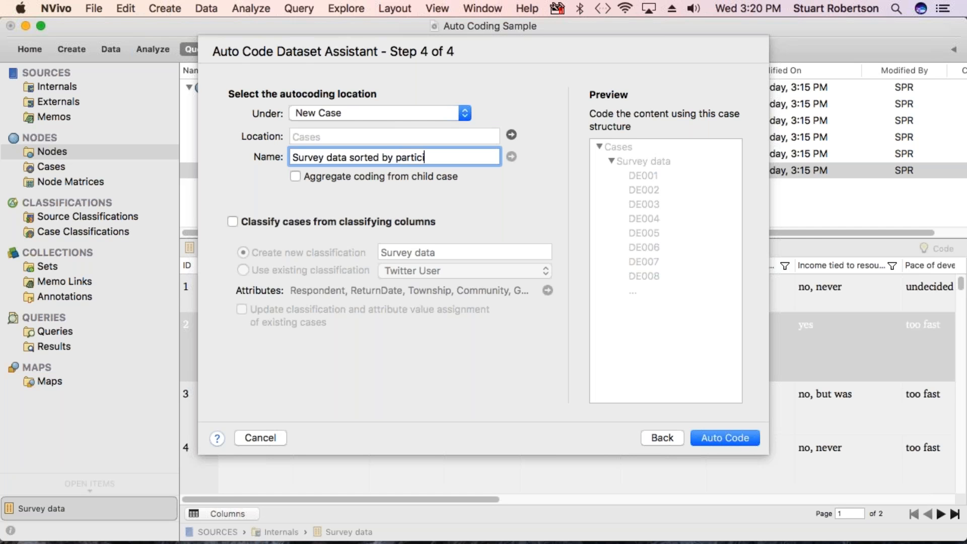
{"action": "type", "text": "pant"}
Step: Classify the cases from all classifying columns under a new "Survey data" classification and run the auto coding
{"action": "left_click", "coordinate": [233, 220]}
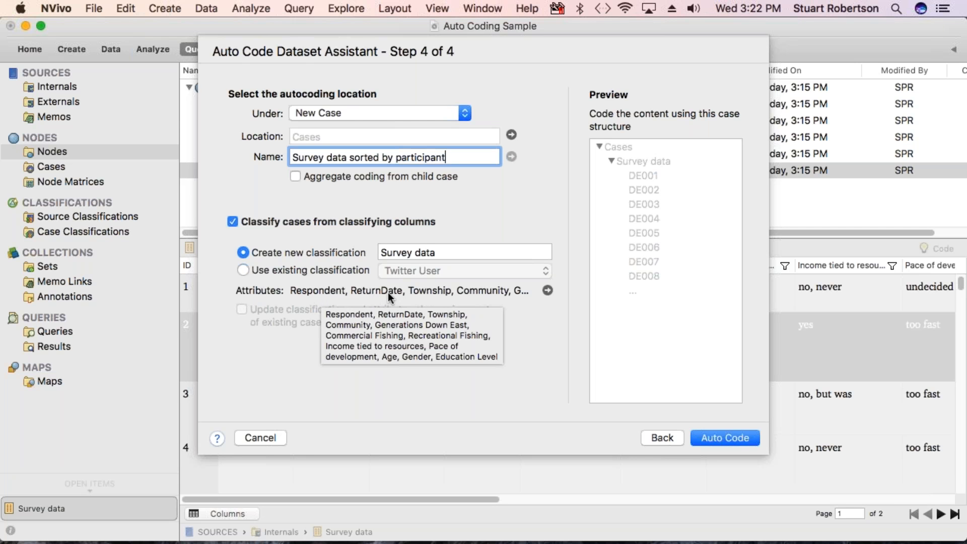
{"action": "left_click", "coordinate": [548, 291]}
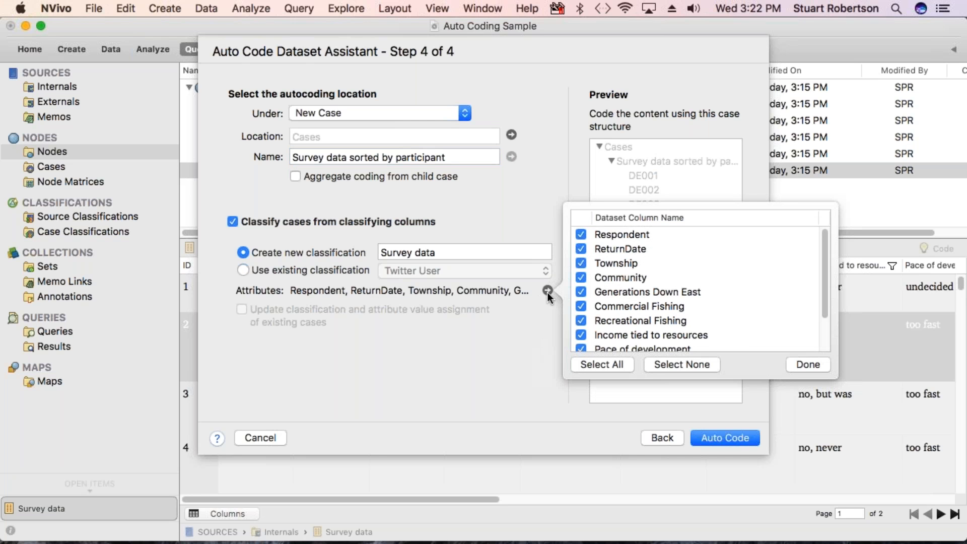
{"action": "scroll", "coordinate": [643, 280], "scroll_direction": "down", "scroll_amount": 3}
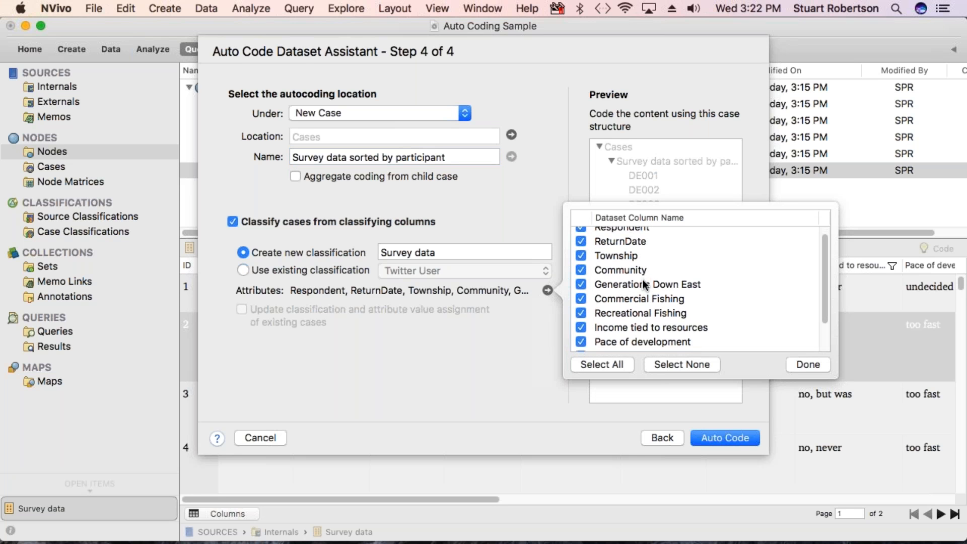
{"action": "scroll", "coordinate": [643, 283], "scroll_direction": "down", "scroll_amount": 1}
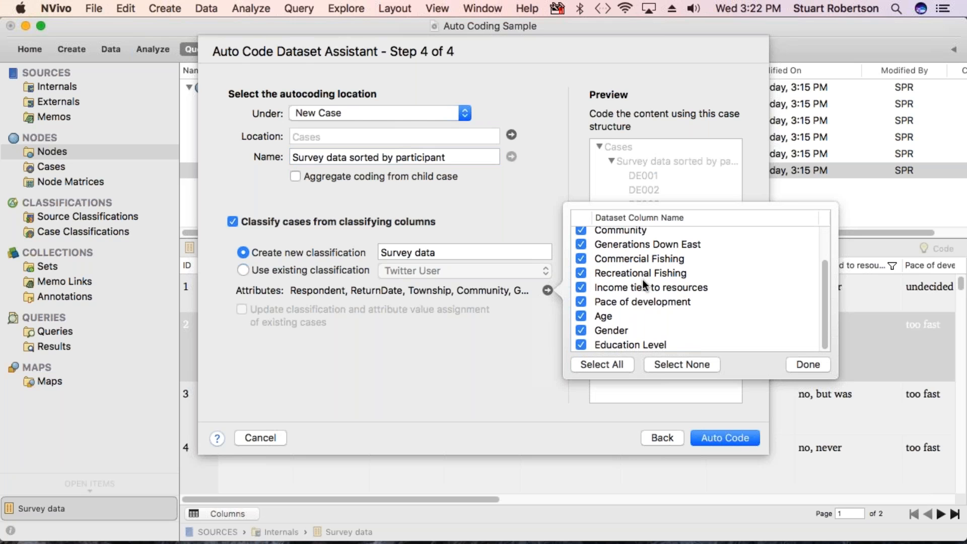
{"action": "scroll", "coordinate": [643, 283], "scroll_direction": "up", "scroll_amount": 1}
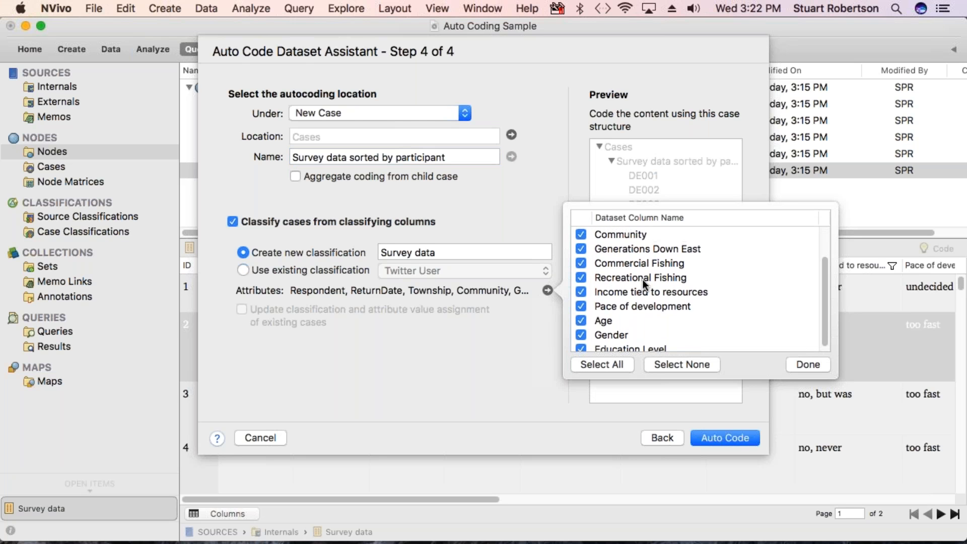
{"action": "scroll", "coordinate": [642, 279], "scroll_direction": "up", "scroll_amount": 3}
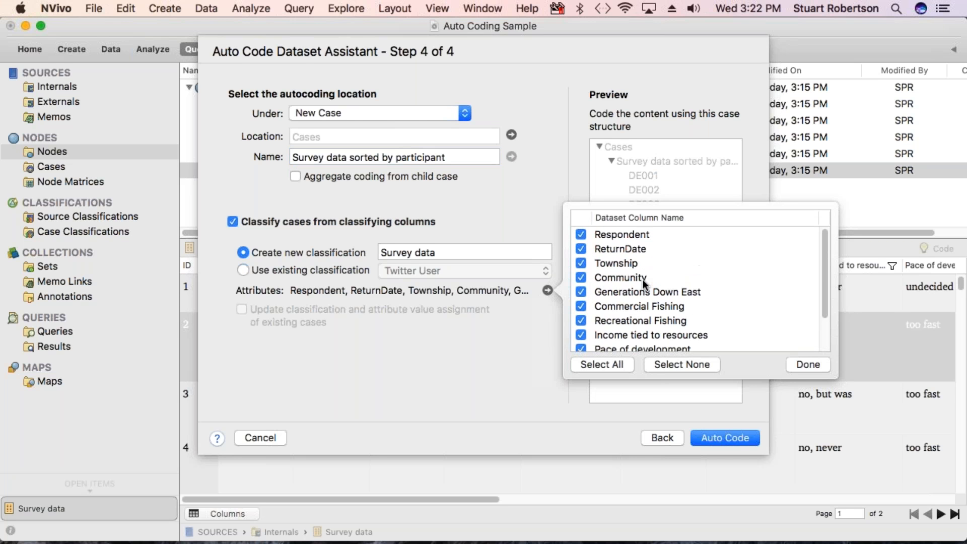
{"action": "left_click", "coordinate": [581, 235]}
{"action": "left_click", "coordinate": [524, 333]}
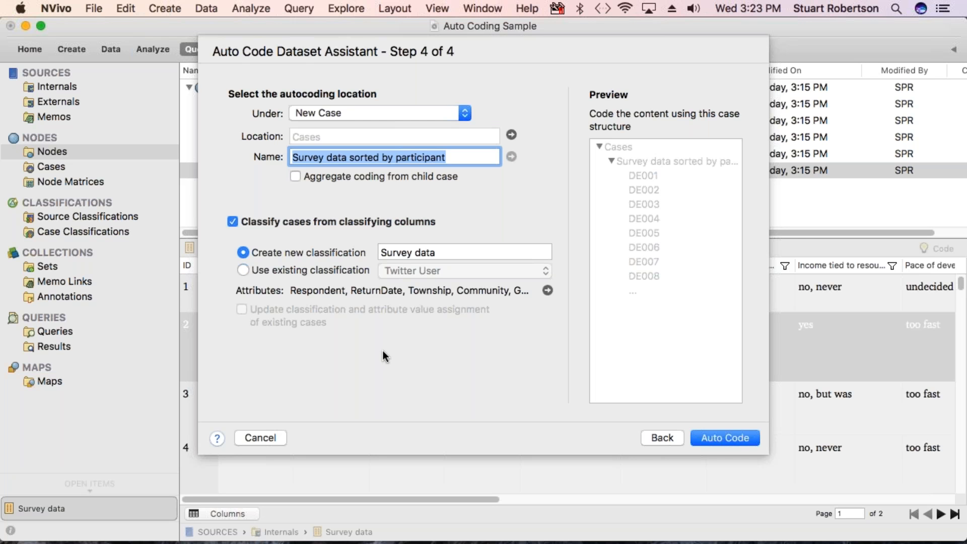
{"action": "left_click", "coordinate": [720, 438]}
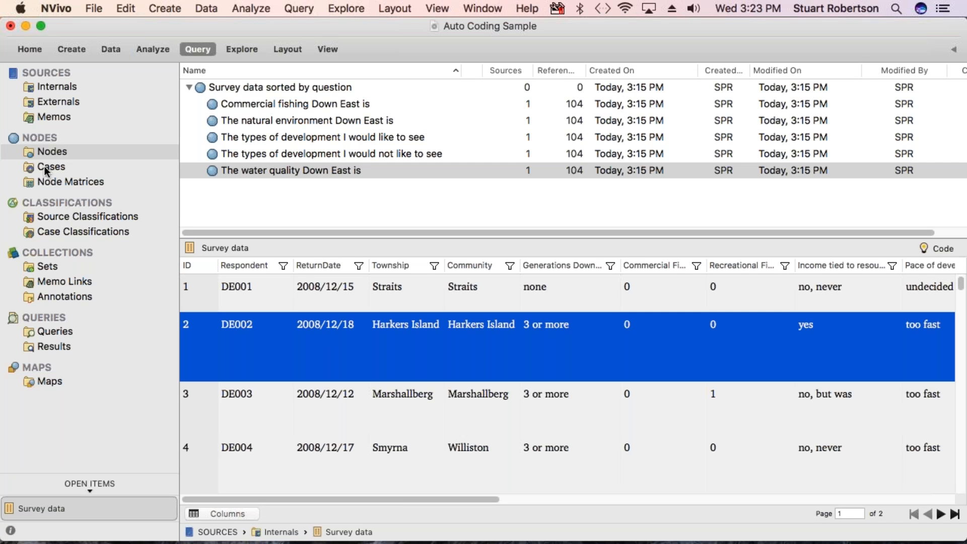
Step: Show the project's cases and expand the "Survey data sorted by participant" case
{"action": "left_click", "coordinate": [39, 151]}
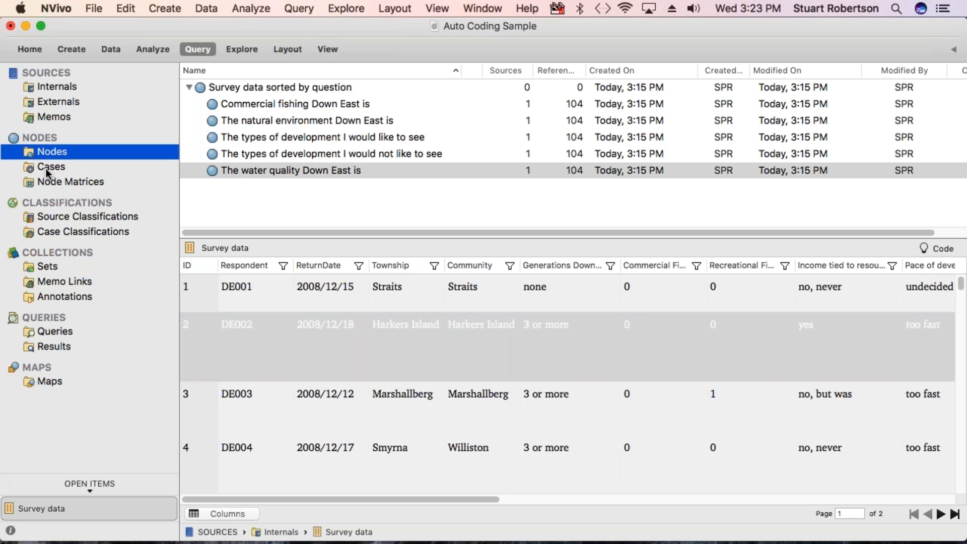
{"action": "left_click", "coordinate": [47, 172]}
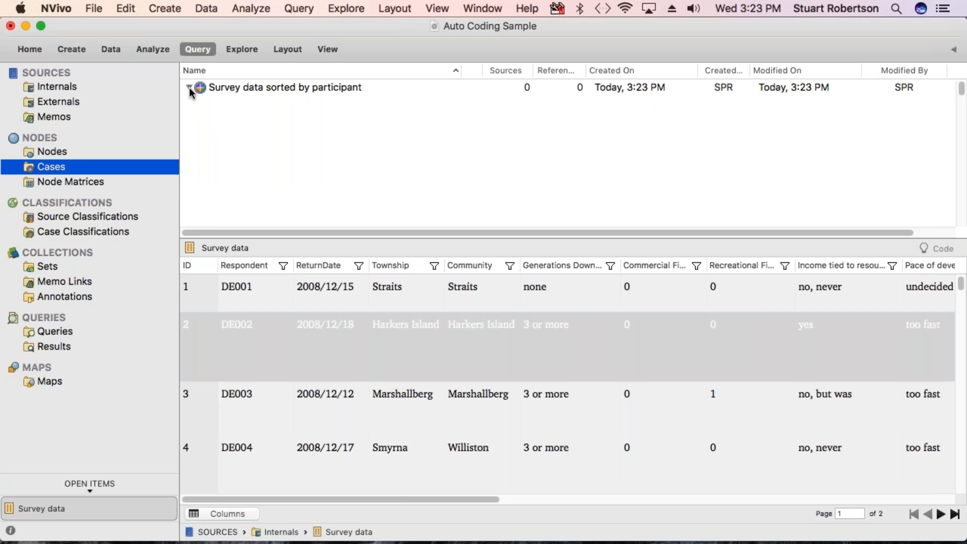
{"action": "left_click", "coordinate": [189, 88]}
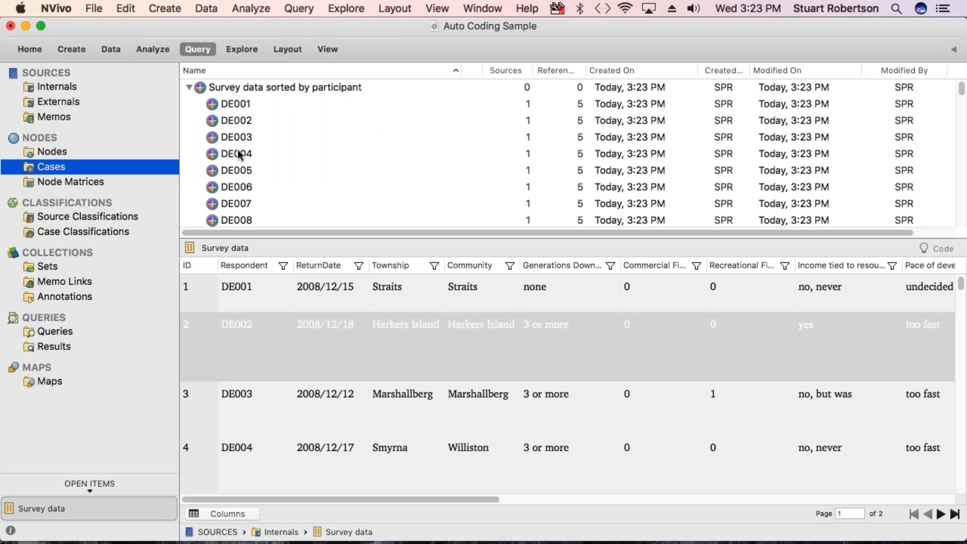
Step: Look through the list of respondent cases and their source and reference counts
{"action": "scroll", "coordinate": [235, 220], "scroll_direction": "down", "scroll_amount": 4}
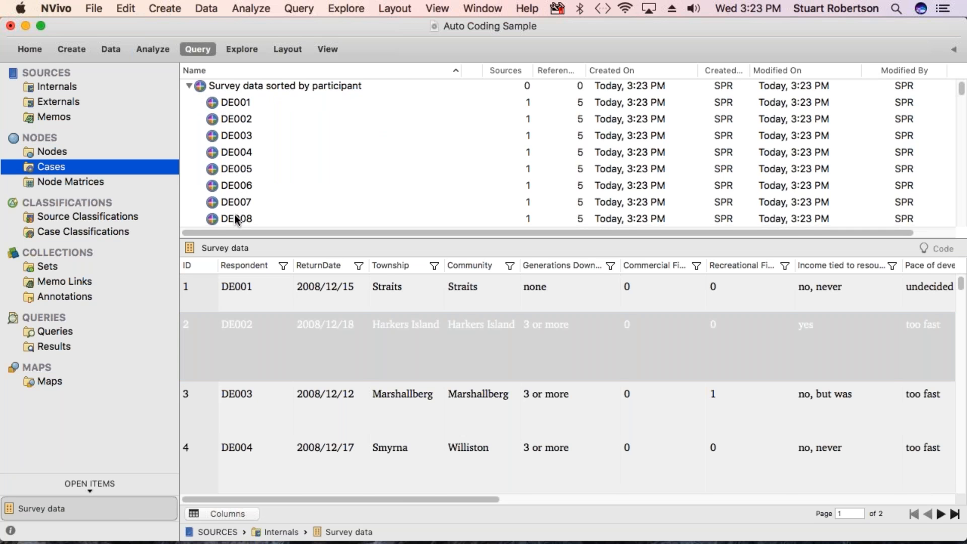
{"action": "scroll", "coordinate": [234, 213], "scroll_direction": "down", "scroll_amount": 1}
{"action": "scroll", "coordinate": [234, 213], "scroll_direction": "up", "scroll_amount": 5}
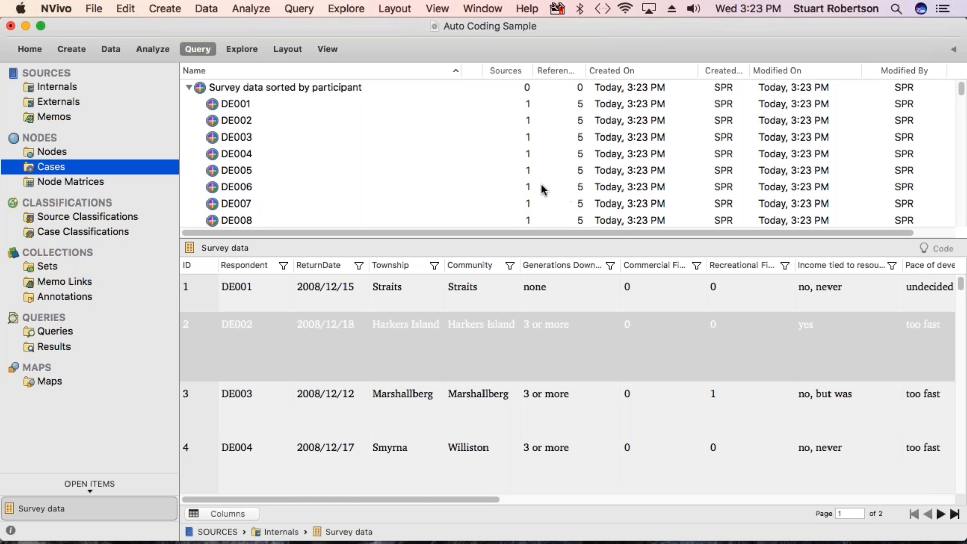
{"action": "scroll", "coordinate": [541, 190], "scroll_direction": "down", "scroll_amount": 7}
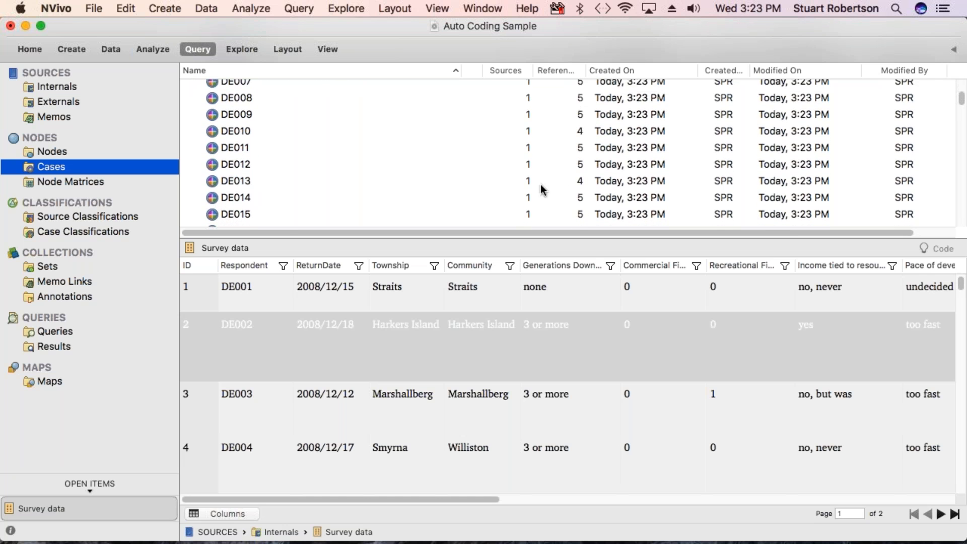
{"action": "scroll", "coordinate": [542, 189], "scroll_direction": "down", "scroll_amount": 3}
{"action": "scroll", "coordinate": [541, 190], "scroll_direction": "down", "scroll_amount": 3}
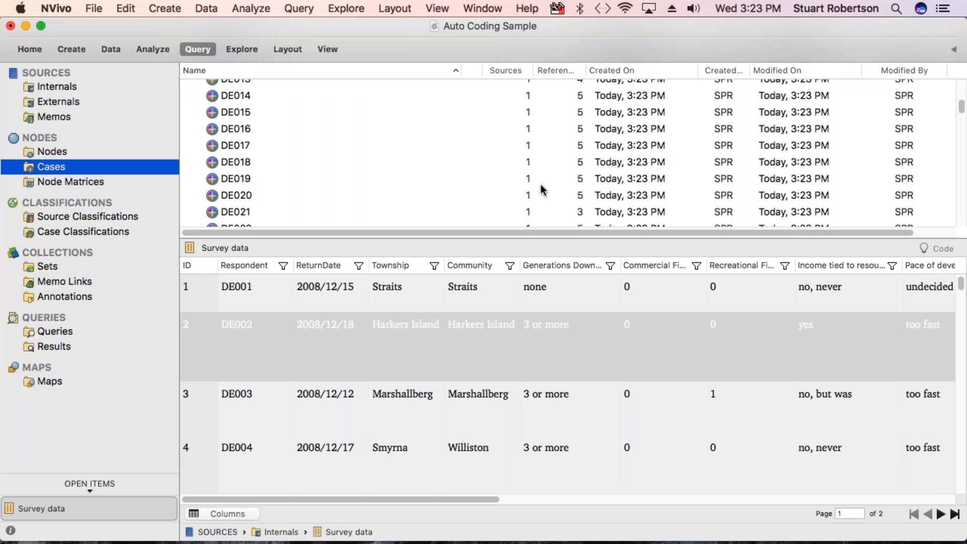
{"action": "scroll", "coordinate": [542, 190], "scroll_direction": "down", "scroll_amount": 3}
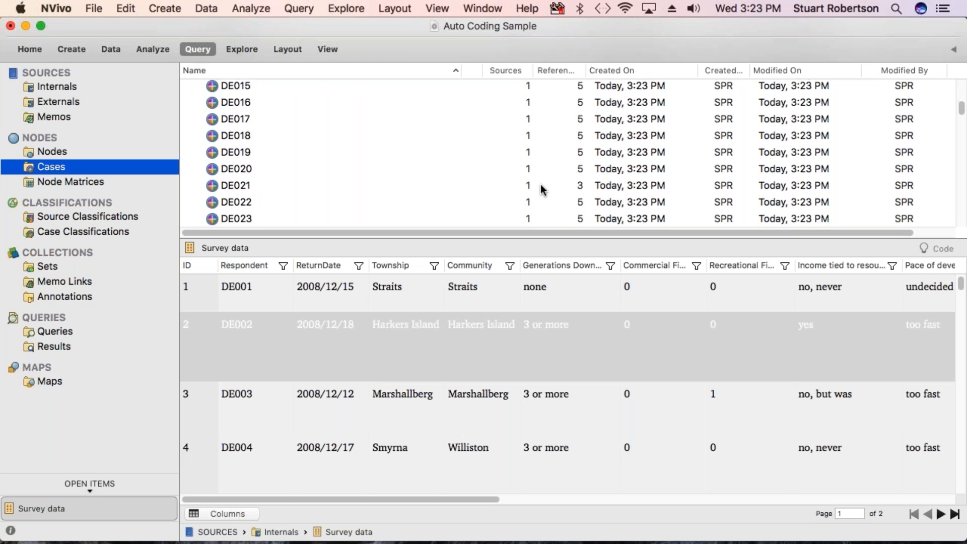
{"action": "scroll", "coordinate": [542, 190], "scroll_direction": "up", "scroll_amount": 10}
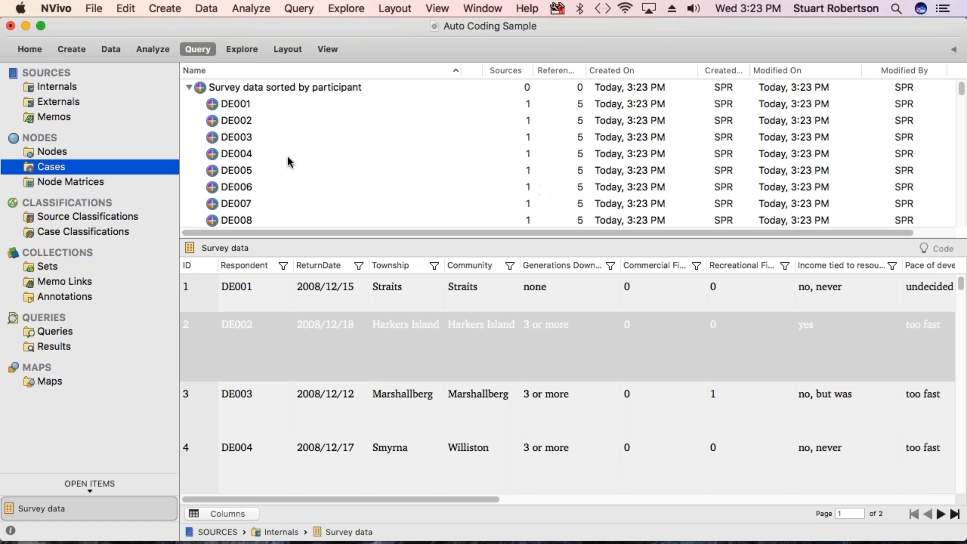
Step: Open case DE001 and look through the survey responses coded to it
{"action": "left_click", "coordinate": [214, 108]}
{"action": "double_click", "coordinate": [213, 105]}
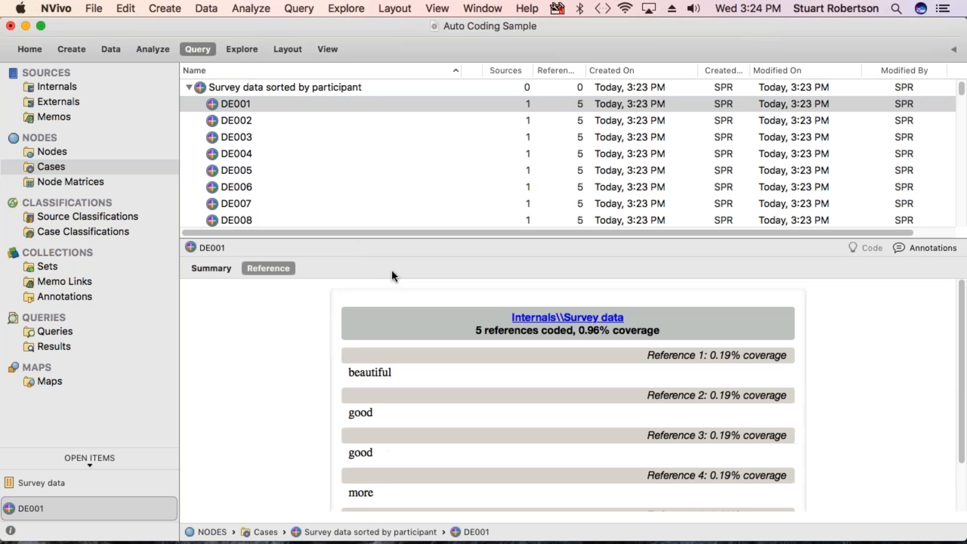
{"action": "scroll", "coordinate": [481, 437], "scroll_direction": "down", "scroll_amount": 3}
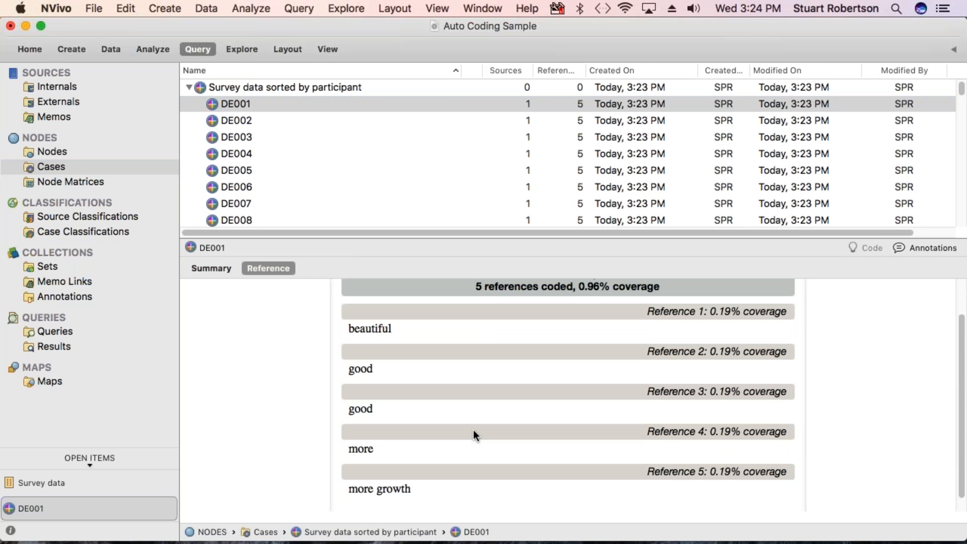
{"action": "scroll", "coordinate": [473, 430], "scroll_direction": "down", "scroll_amount": 1}
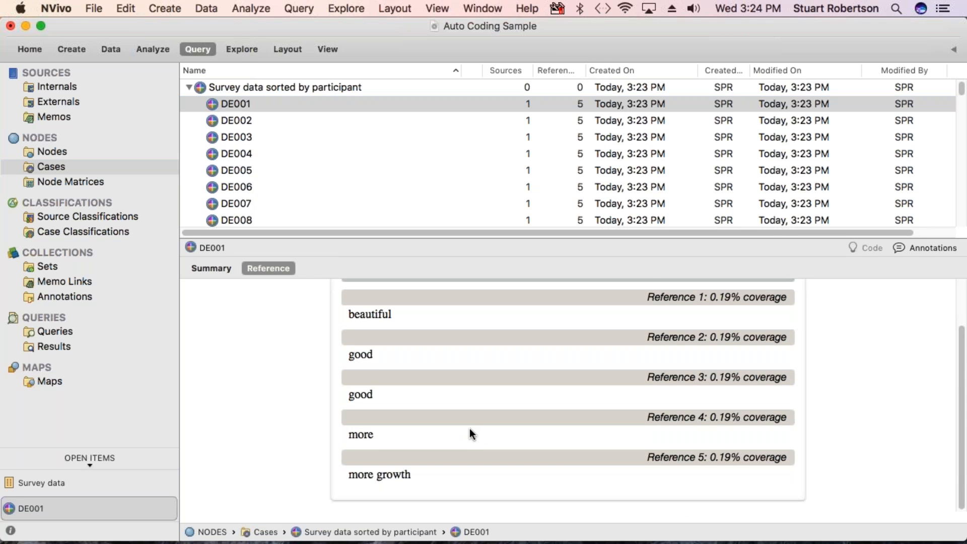
{"action": "scroll", "coordinate": [470, 428], "scroll_direction": "up", "scroll_amount": 4}
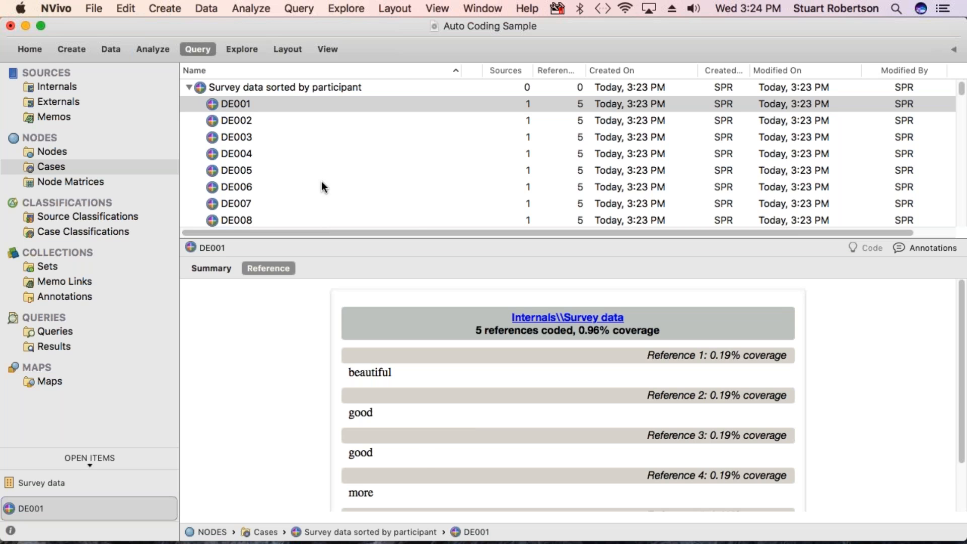
Step: Open case DE001's properties, switch its classification to No Value and back to Survey data, check its attribute values, and close the properties
{"action": "right_click", "coordinate": [212, 107]}
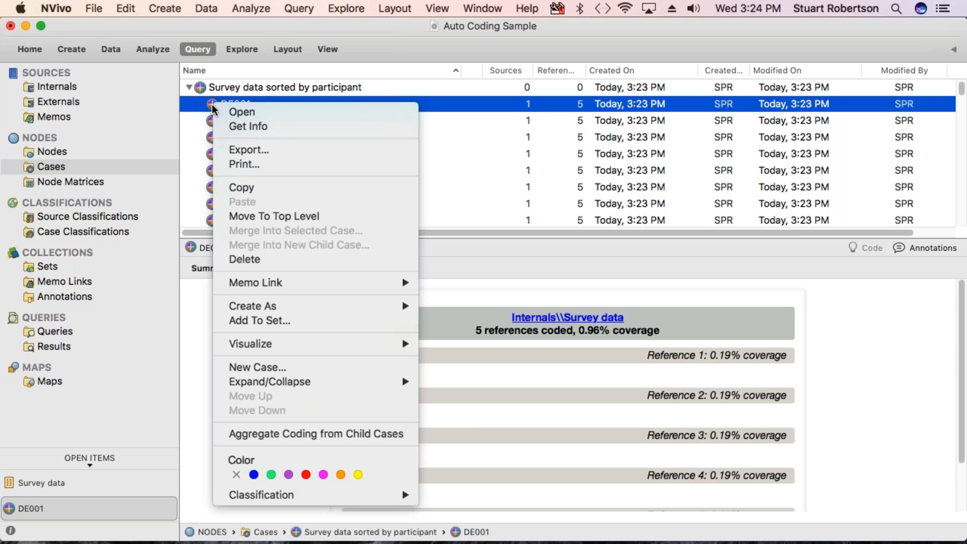
{"action": "left_click", "coordinate": [279, 129]}
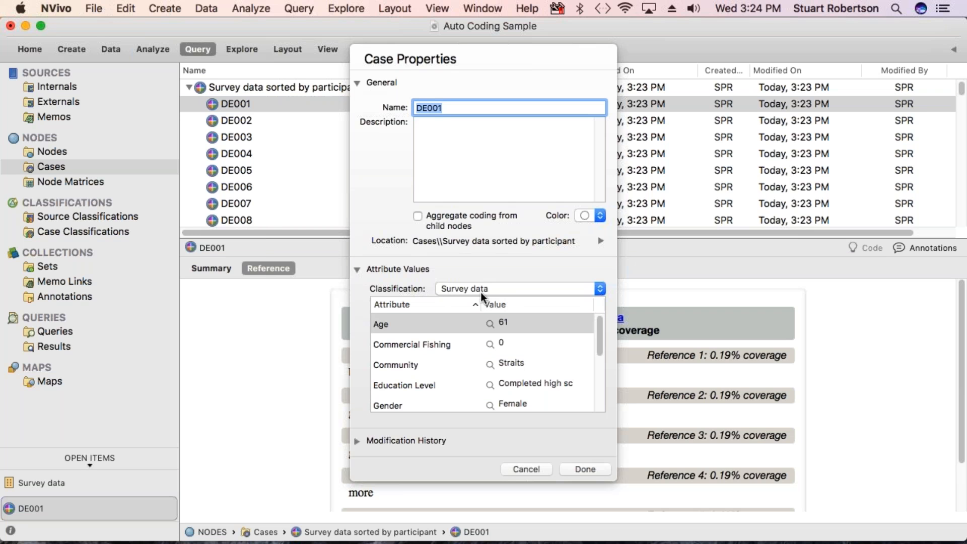
{"action": "left_click", "coordinate": [600, 291]}
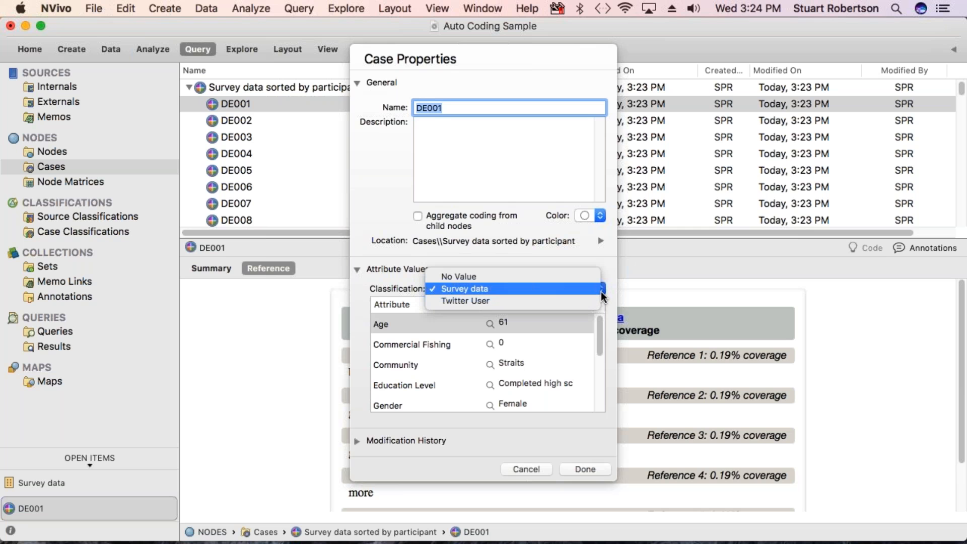
{"action": "left_click", "coordinate": [459, 276]}
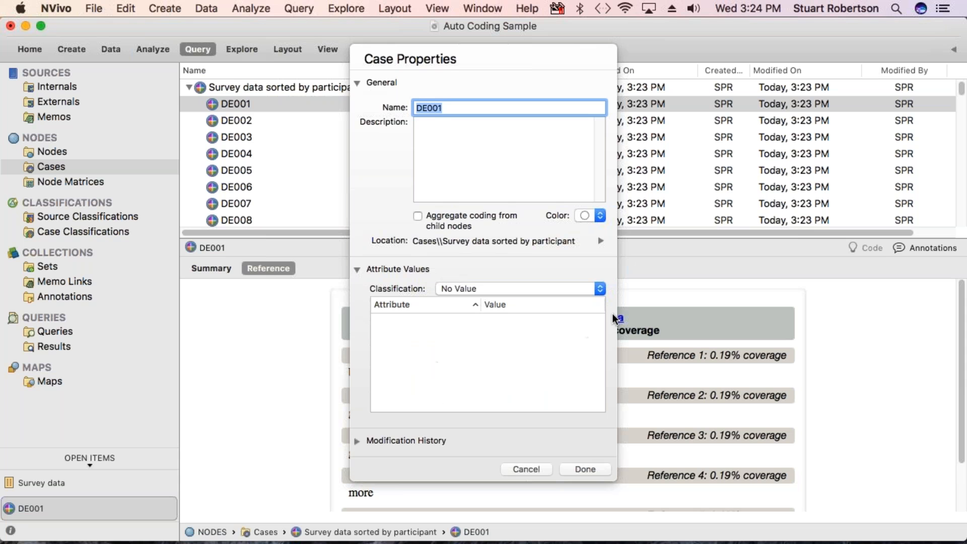
{"action": "left_click", "coordinate": [599, 289]}
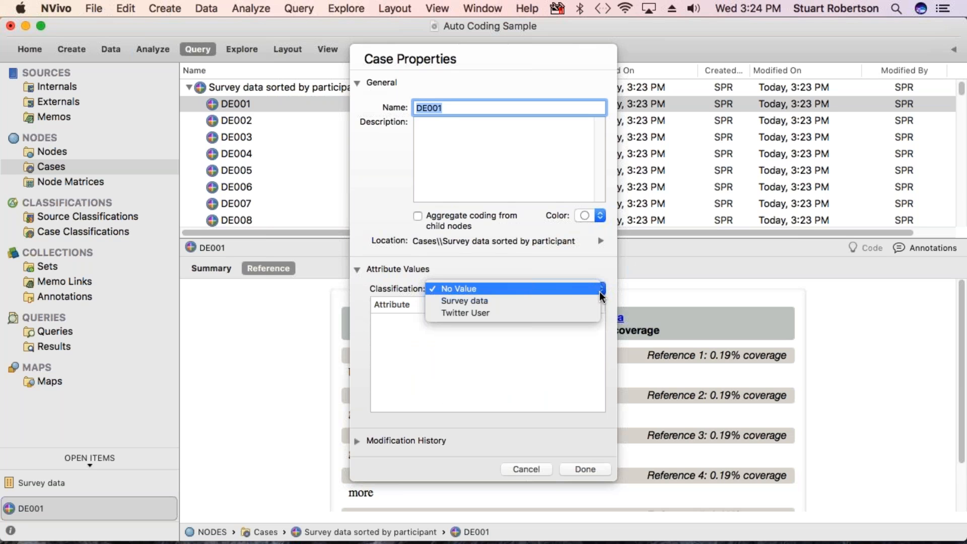
{"action": "left_click", "coordinate": [483, 301]}
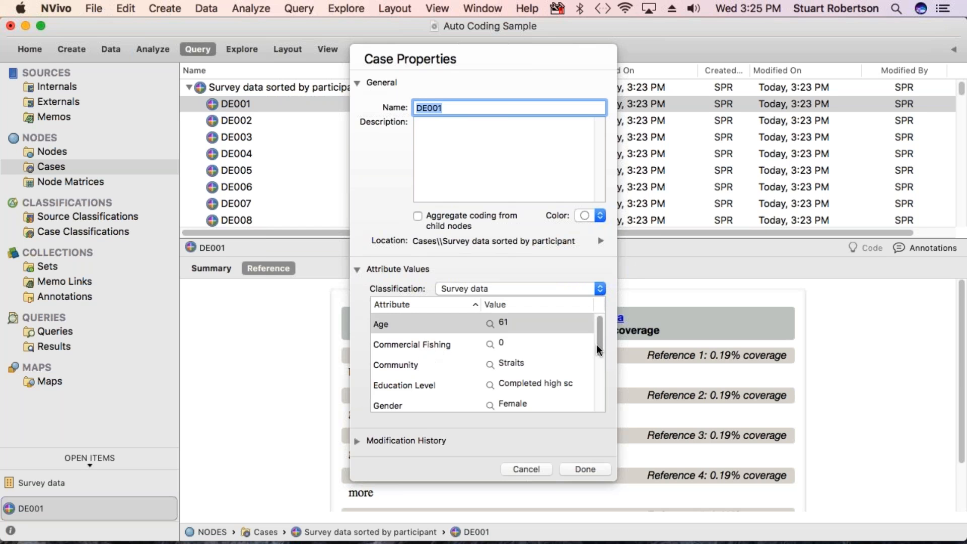
{"action": "mouse_move", "coordinate": [600, 343]}
{"action": "left_mouse_down"}
{"action": "mouse_move", "coordinate": [596, 405]}
{"action": "mouse_move", "coordinate": [594, 340]}
{"action": "left_mouse_up"}
{"action": "left_click", "coordinate": [582, 470]}
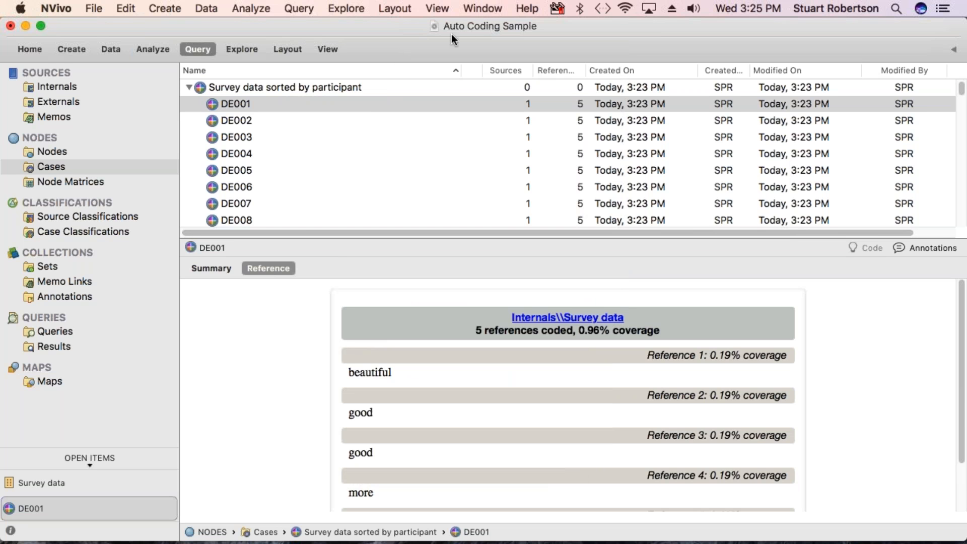
Step: Open the Survey data case classification sheet and look across all of its attribute columns
{"action": "left_click", "coordinate": [336, 9]}
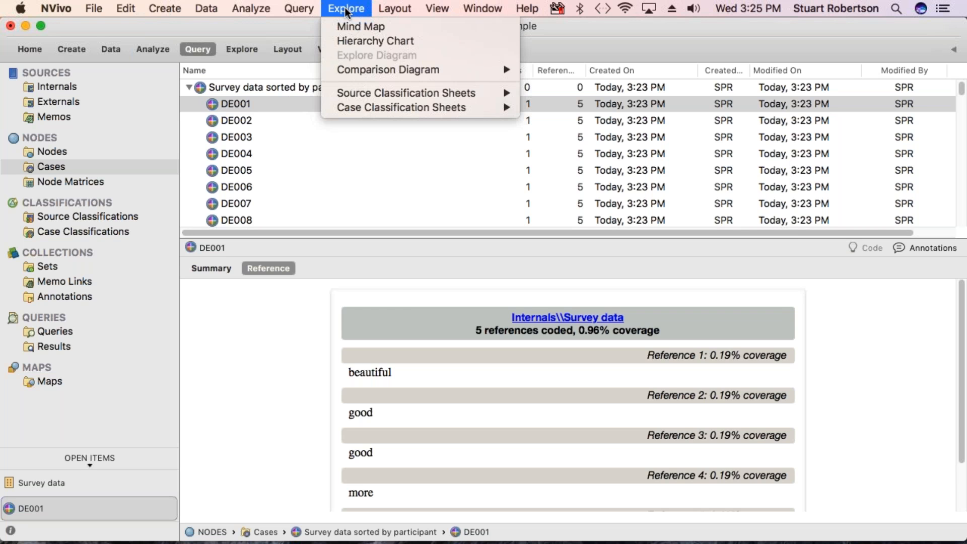
{"action": "mouse_move", "coordinate": [400, 107]}
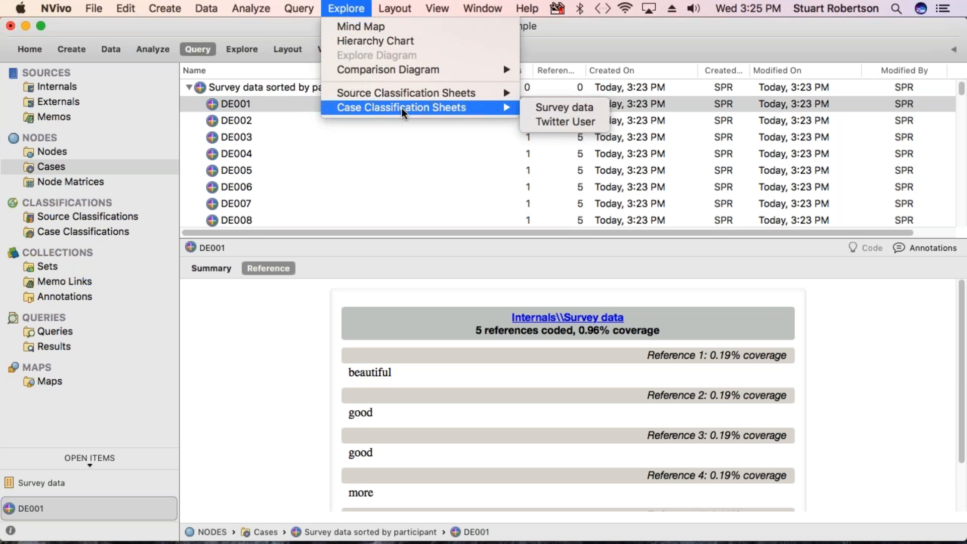
{"action": "left_click", "coordinate": [570, 111]}
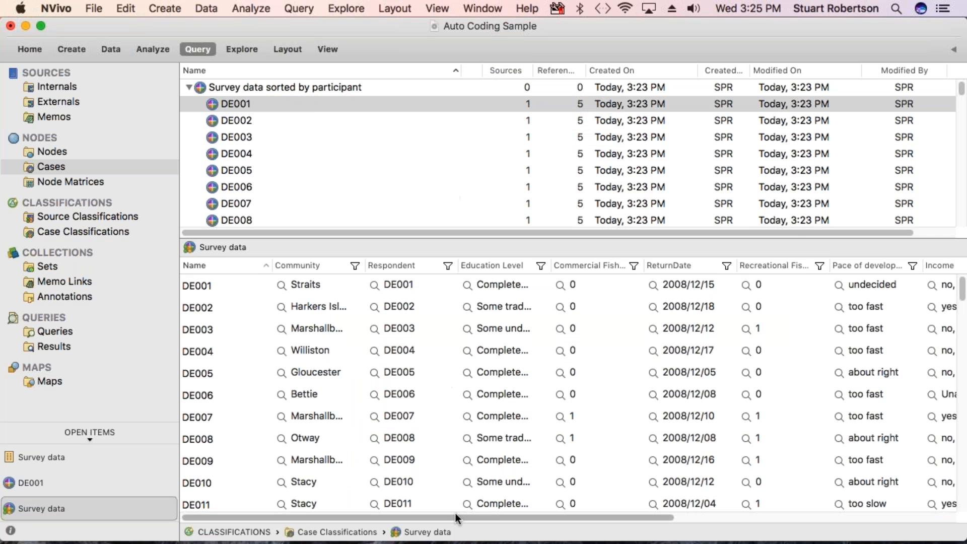
{"action": "left_click_drag", "start_coordinate": [451, 517], "coordinate": [744, 515]}
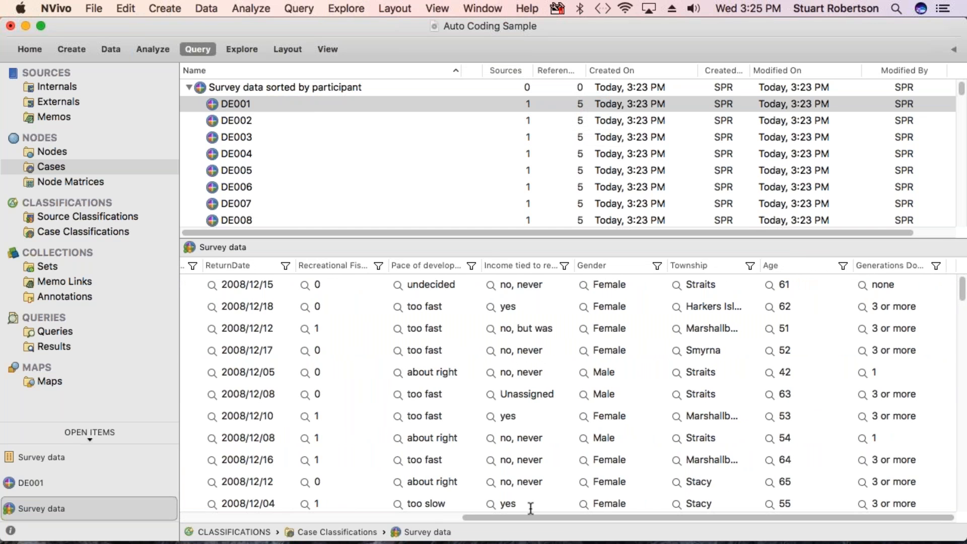
{"action": "left_click_drag", "start_coordinate": [535, 519], "coordinate": [230, 512]}
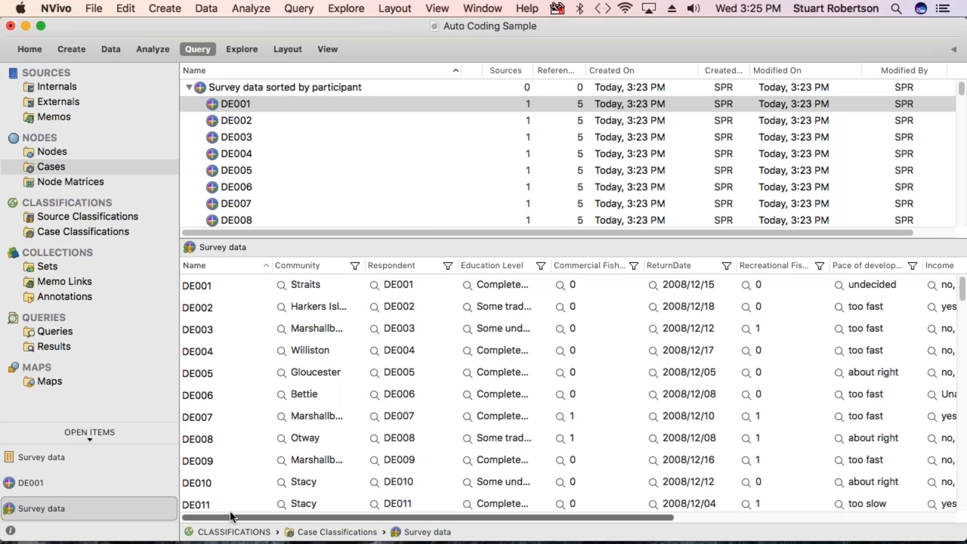
Step: Try to bring up the alternative Community values for case DE001 in the classification sheet
{"action": "left_click", "coordinate": [326, 284]}
{"action": "double_click", "coordinate": [327, 284]}
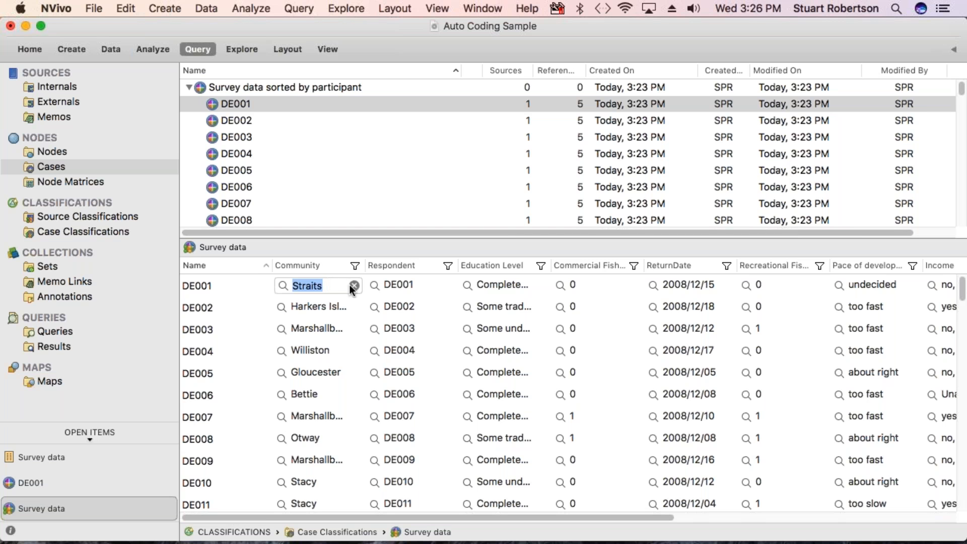
{"action": "left_click", "coordinate": [354, 286]}
{"action": "left_click", "coordinate": [330, 285]}
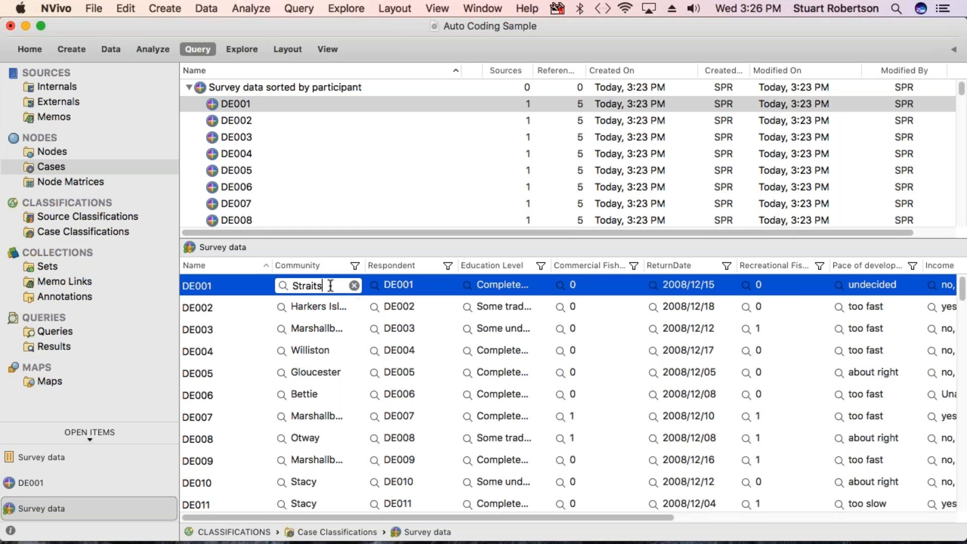
{"action": "right_click", "coordinate": [330, 285]}
{"action": "left_click", "coordinate": [330, 282]}
{"action": "double_click", "coordinate": [330, 282]}
Step: Show the list of available Community values for case DE002, and leave the cell without choosing another value
{"action": "left_click", "coordinate": [318, 306]}
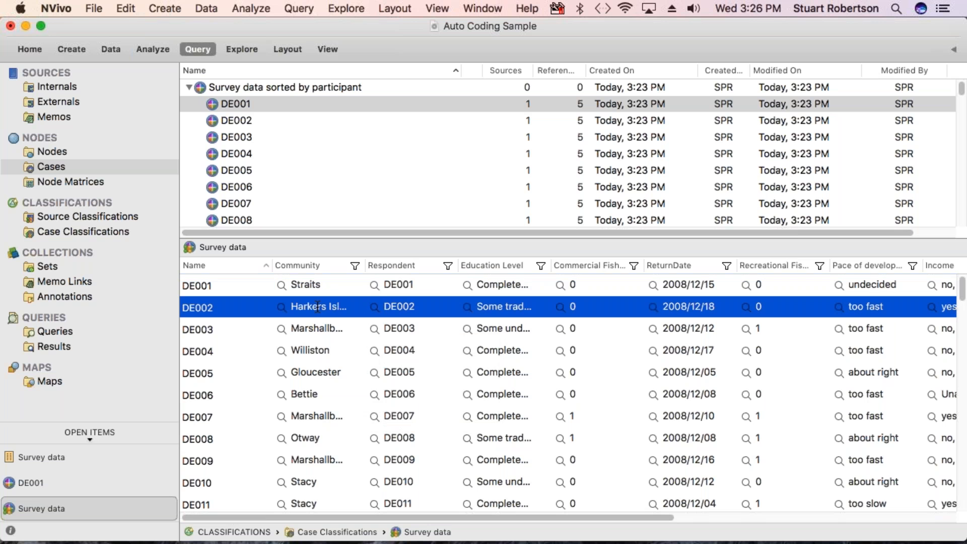
{"action": "left_click", "coordinate": [318, 306]}
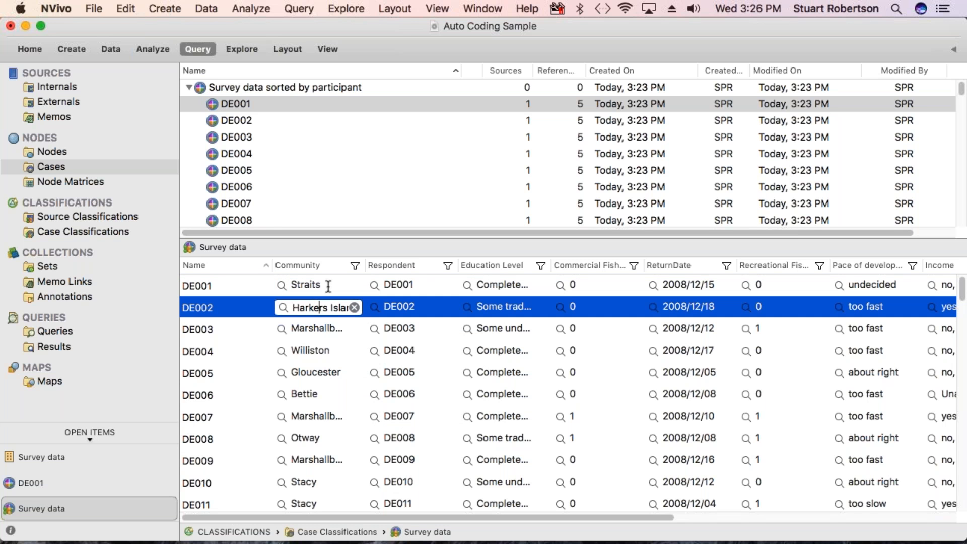
{"action": "left_click", "coordinate": [351, 307]}
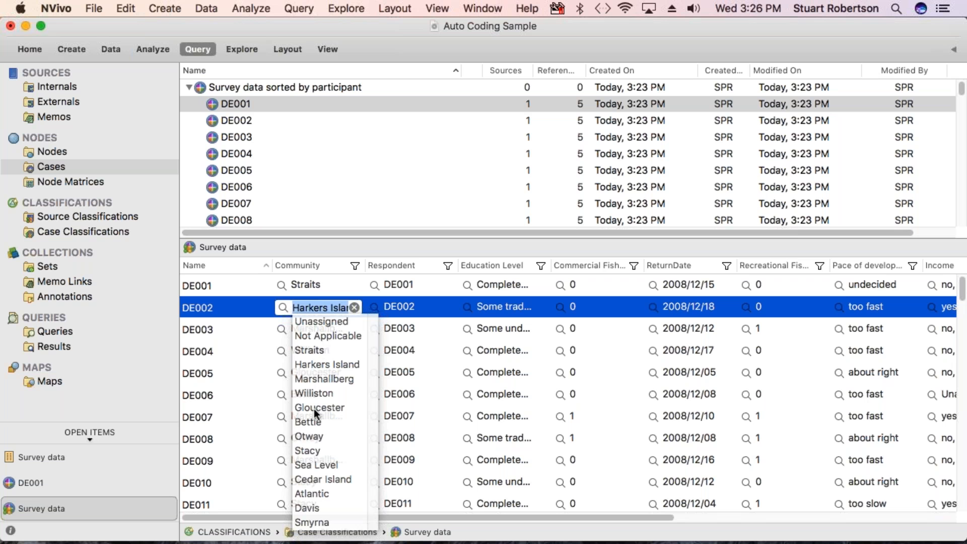
{"action": "left_click", "coordinate": [324, 306]}
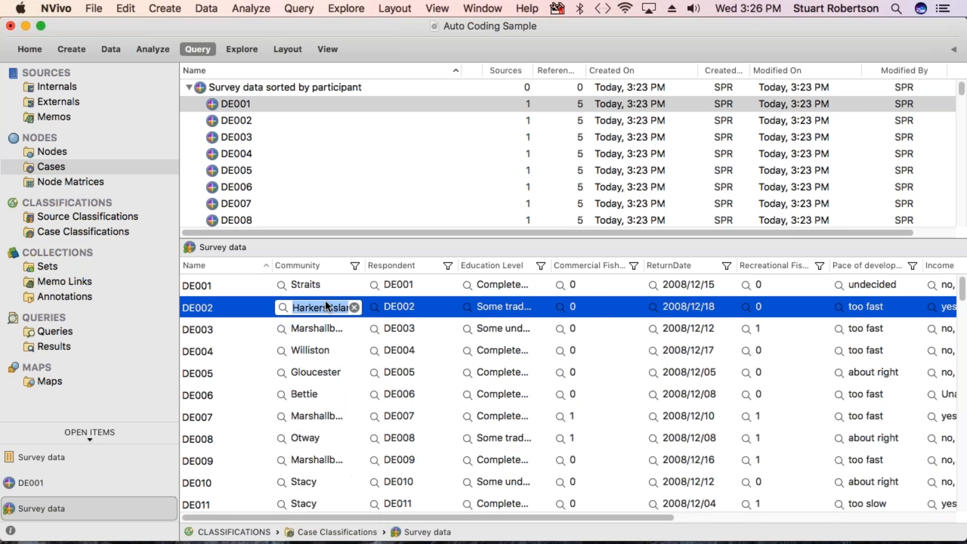
{"action": "left_click", "coordinate": [327, 307]}
{"action": "left_click", "coordinate": [337, 294]}
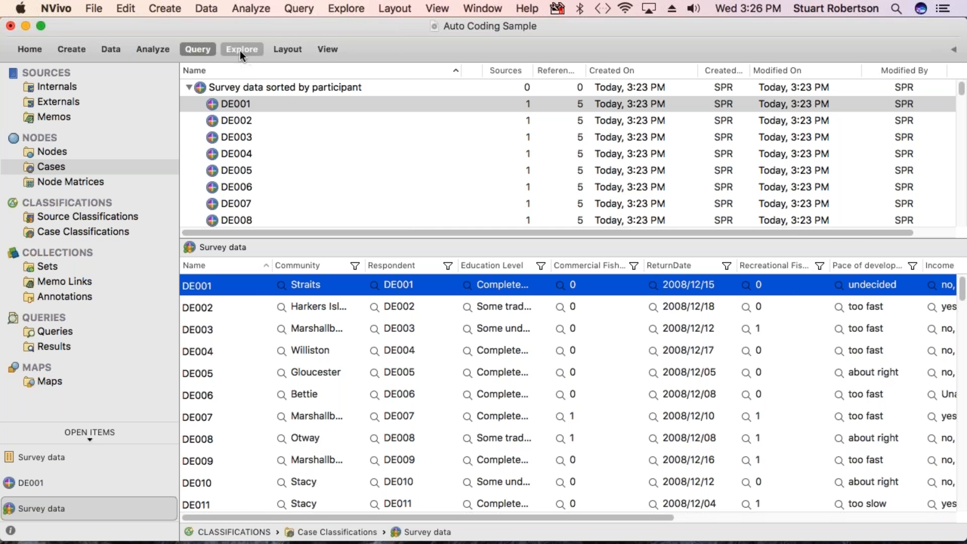
Step: Create a new matrix coding query that searches in all sources
{"action": "left_click", "coordinate": [198, 49]}
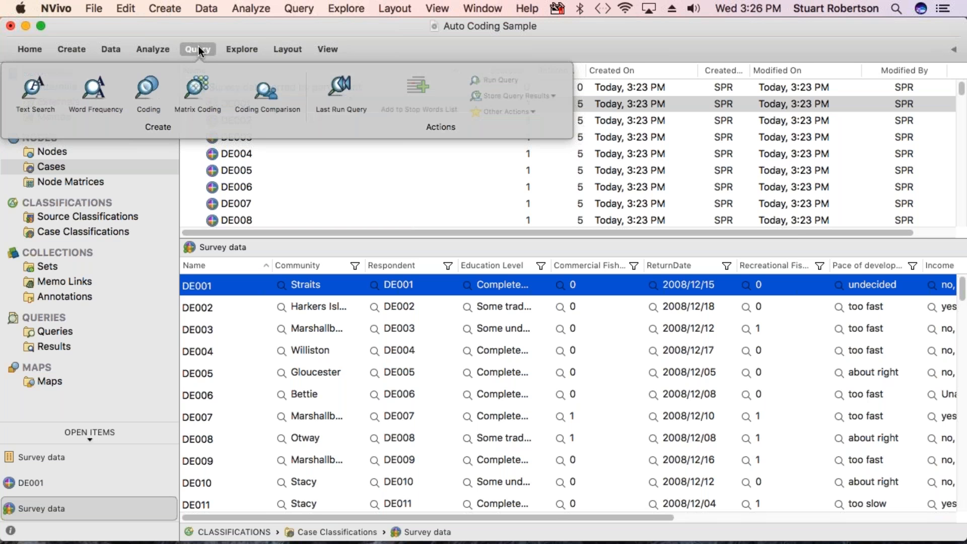
{"action": "left_click", "coordinate": [197, 94]}
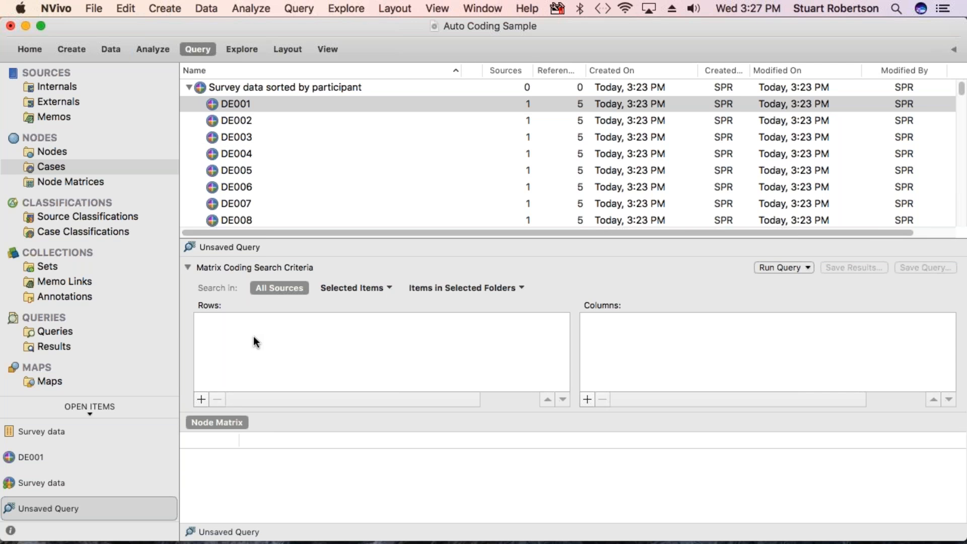
{"action": "left_click", "coordinate": [276, 286]}
Step: Add the Survey data Gender attribute values Female and Male as the rows of the matrix coding query
{"action": "left_click", "coordinate": [201, 400]}
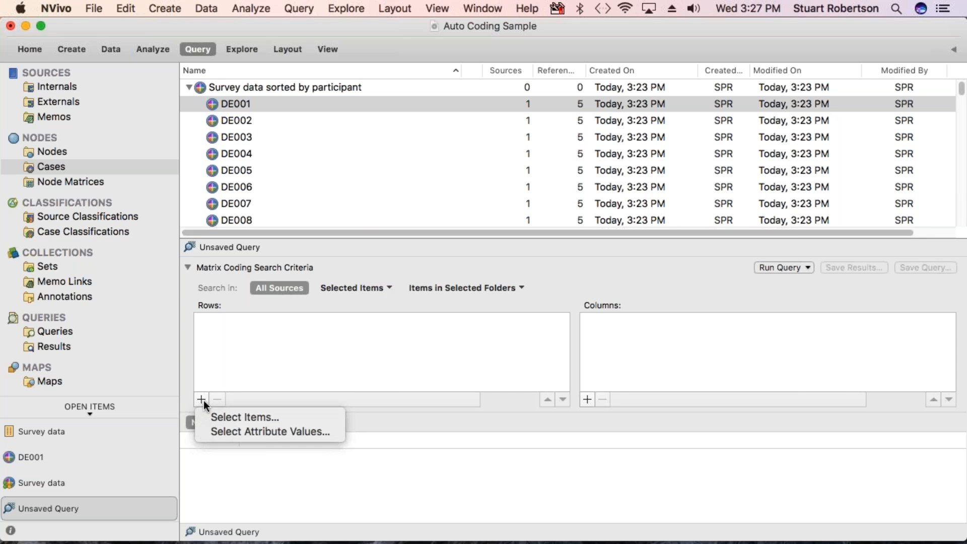
{"action": "left_click", "coordinate": [249, 432]}
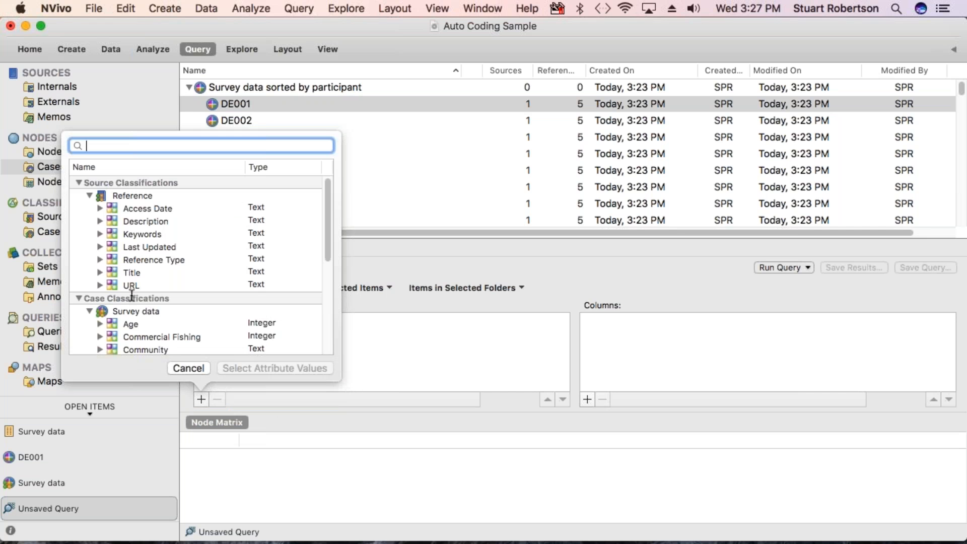
{"action": "left_click", "coordinate": [89, 196]}
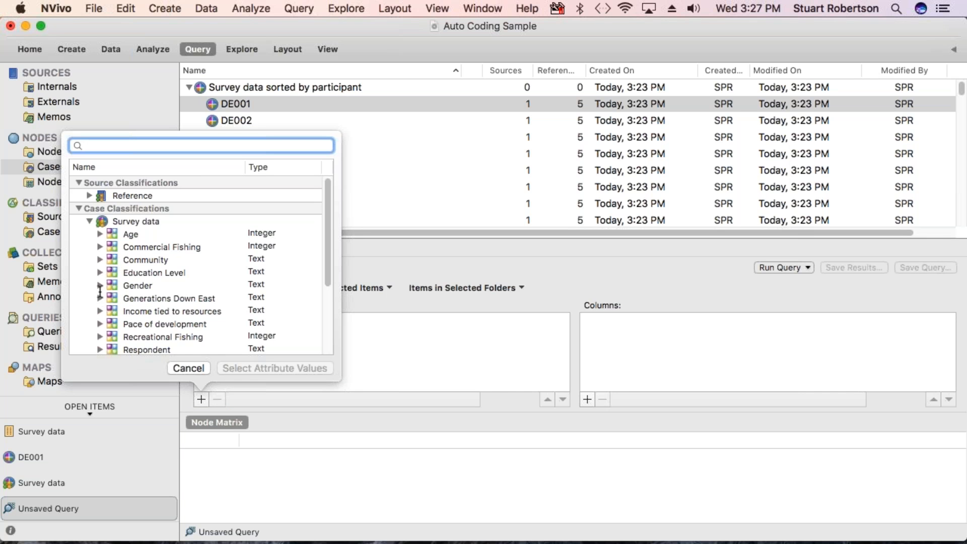
{"action": "left_click", "coordinate": [99, 285]}
{"action": "scroll", "coordinate": [166, 262], "scroll_direction": "down", "scroll_amount": 2}
{"action": "left_click", "coordinate": [138, 267]}
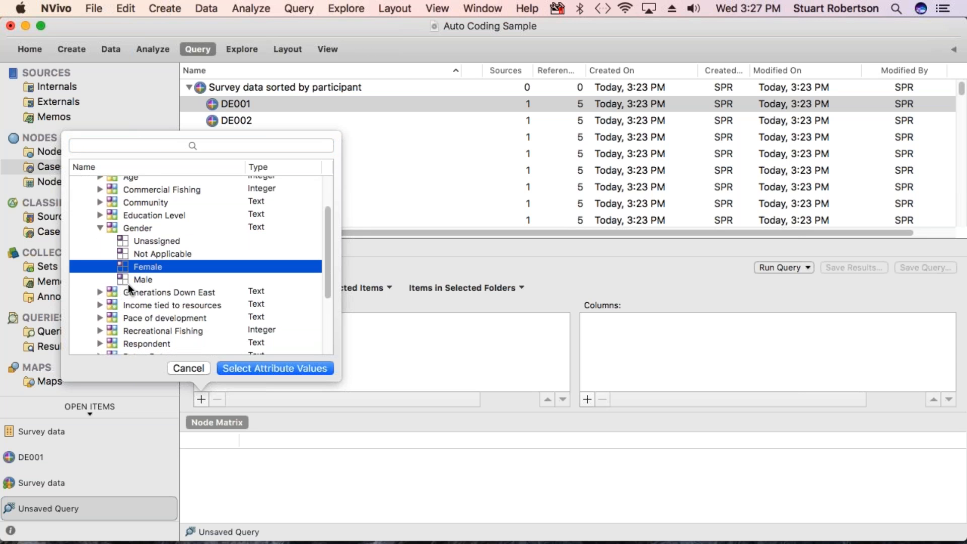
{"action": "left_click", "coordinate": [128, 279], "text": "shift"}
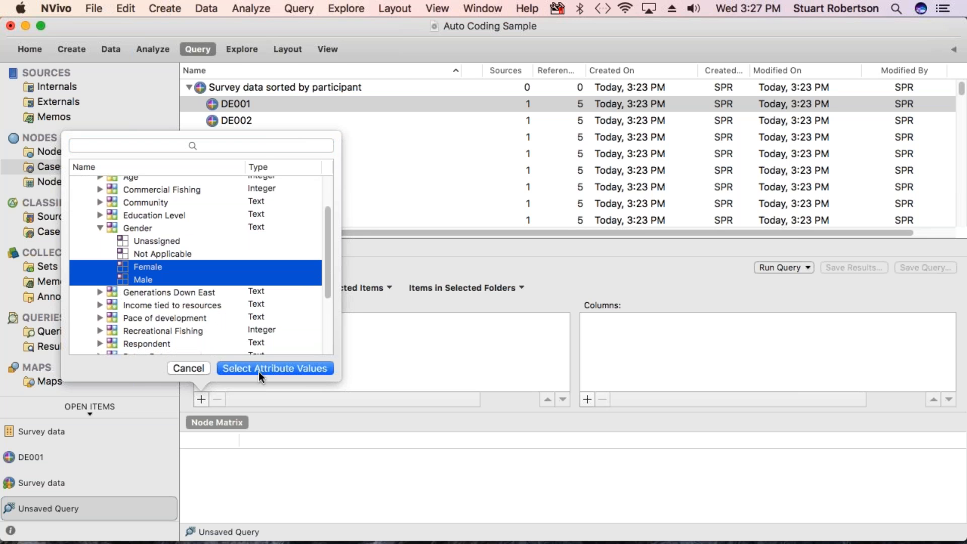
{"action": "left_click", "coordinate": [276, 369]}
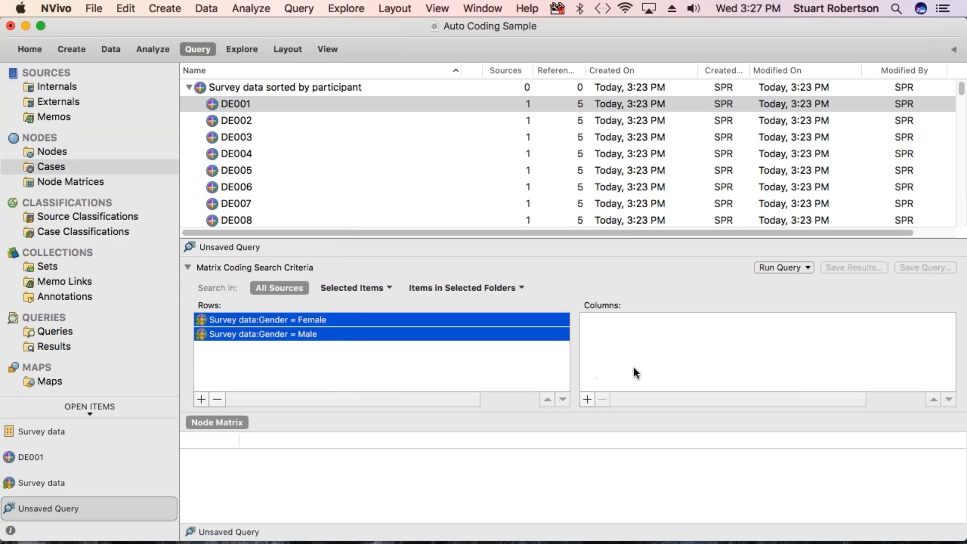
Step: Add all five question nodes under "Survey data sorted by question" as the columns of the matrix coding query
{"action": "left_click", "coordinate": [587, 399]}
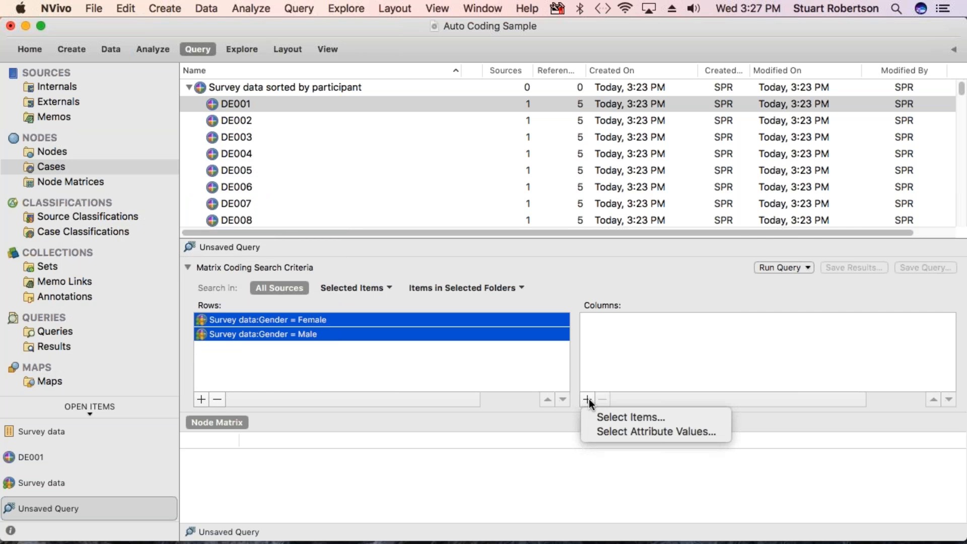
{"action": "left_click", "coordinate": [637, 418]}
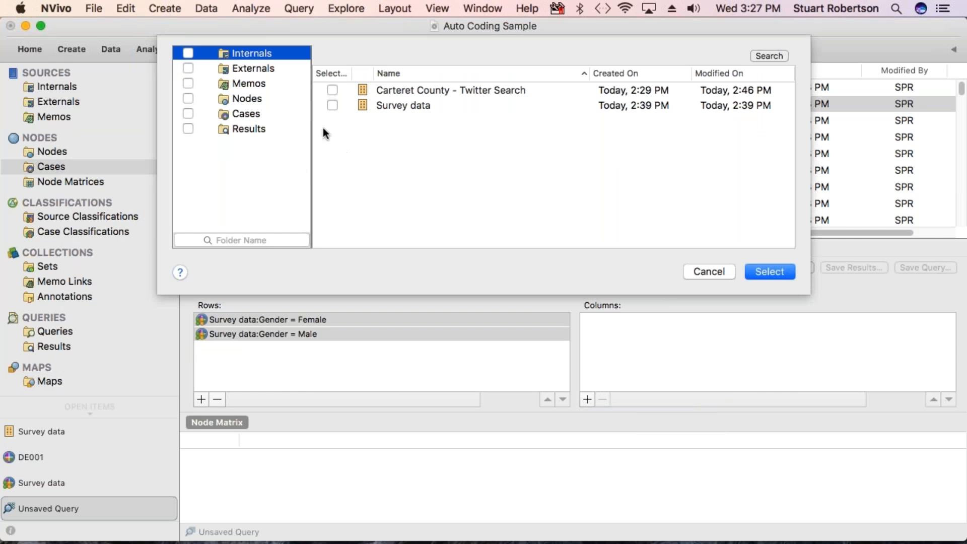
{"action": "left_click", "coordinate": [243, 99]}
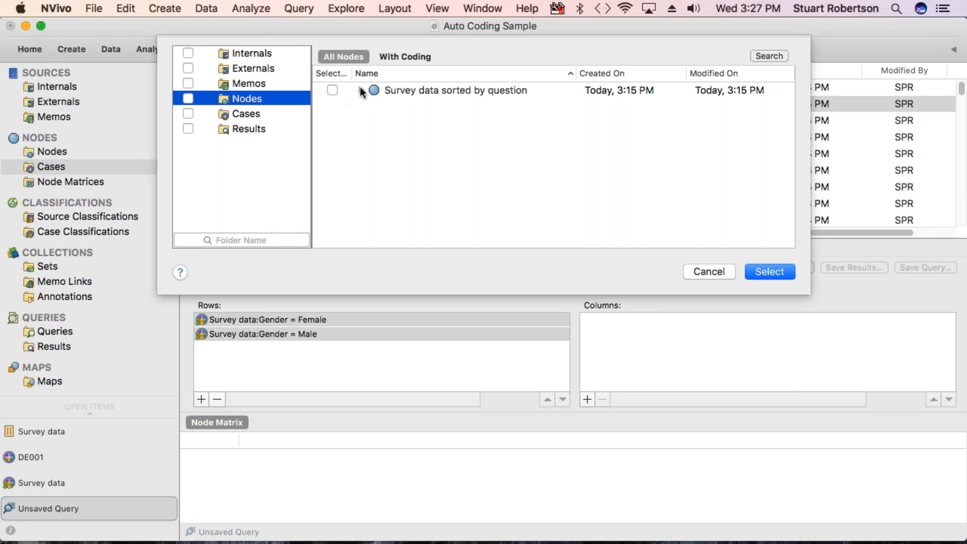
{"action": "left_click", "coordinate": [360, 90]}
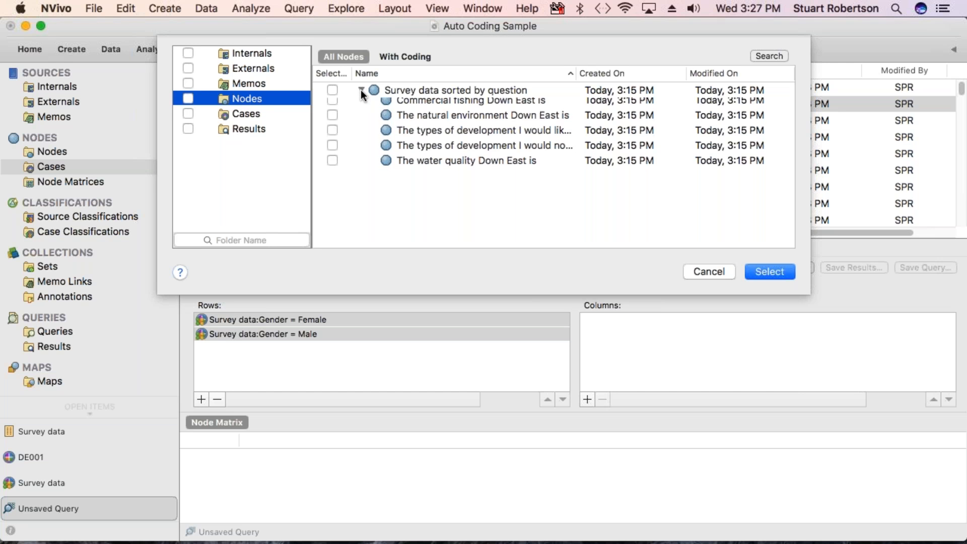
{"action": "left_click", "coordinate": [332, 105]}
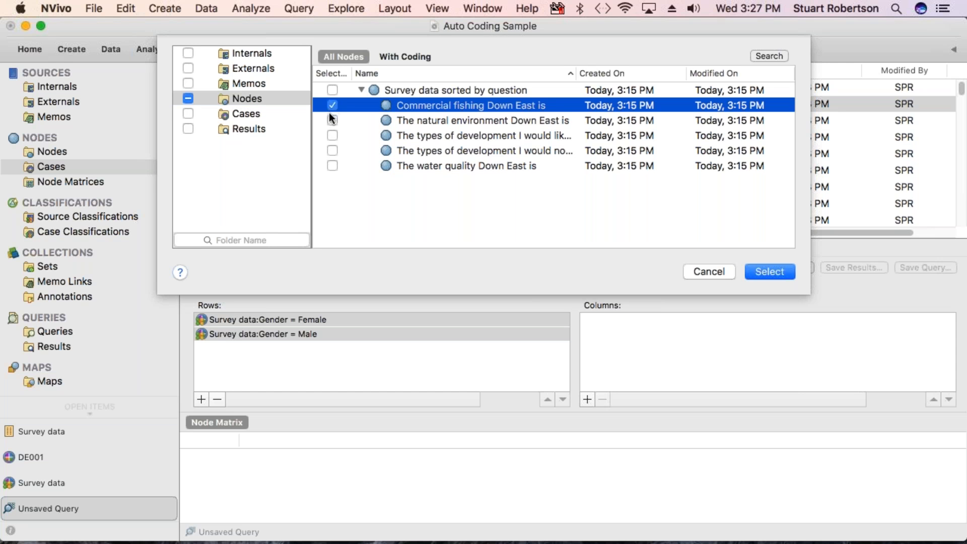
{"action": "left_click", "coordinate": [332, 120]}
{"action": "left_click", "coordinate": [332, 135]}
{"action": "left_click", "coordinate": [332, 150]}
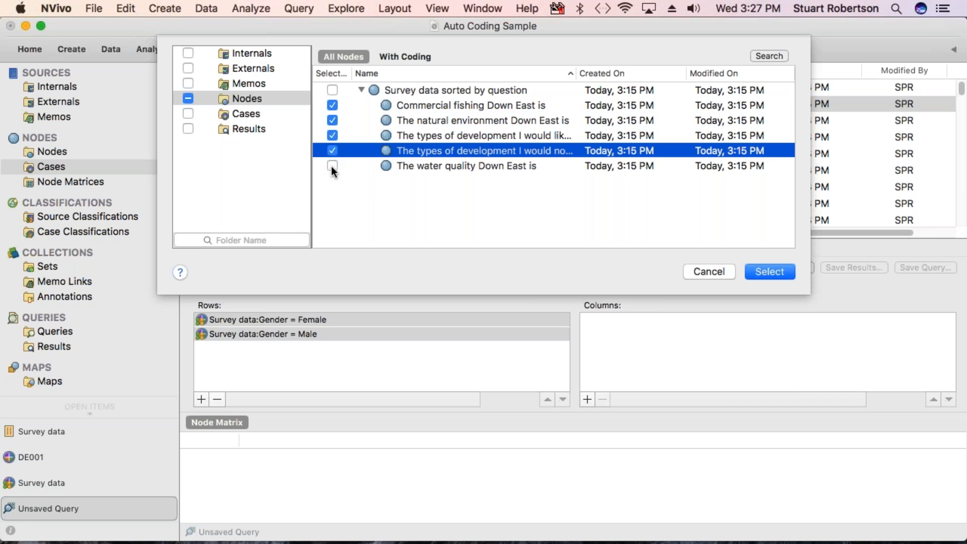
{"action": "left_click", "coordinate": [332, 165]}
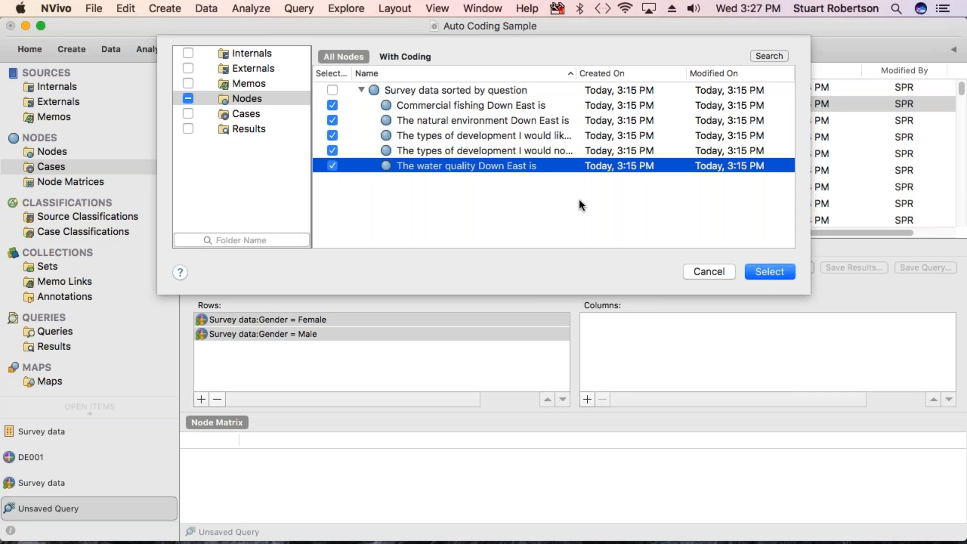
{"action": "left_click", "coordinate": [766, 270]}
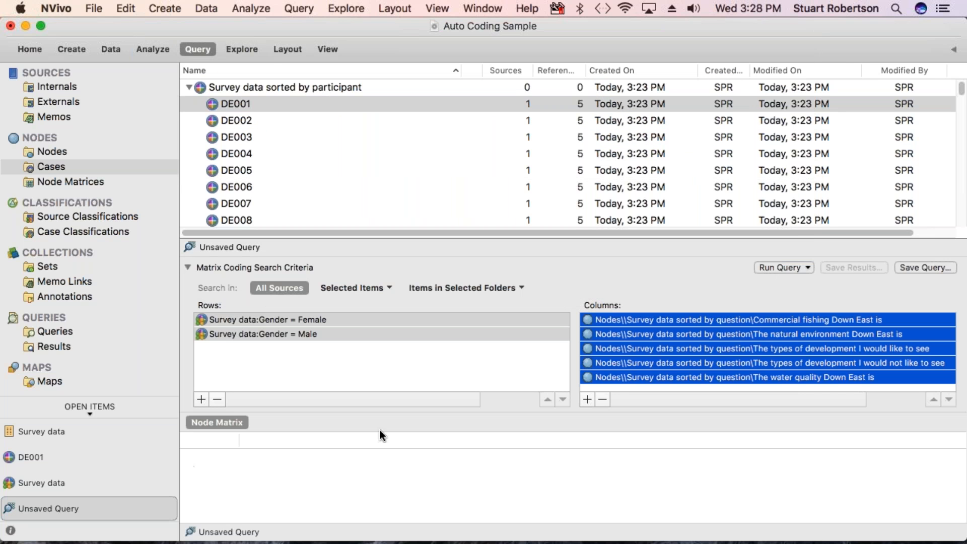
Step: Run the matrix coding query, enlarge the results area, and widen the row headings and the Commercial fishing column to show their full names
{"action": "left_click", "coordinate": [780, 267]}
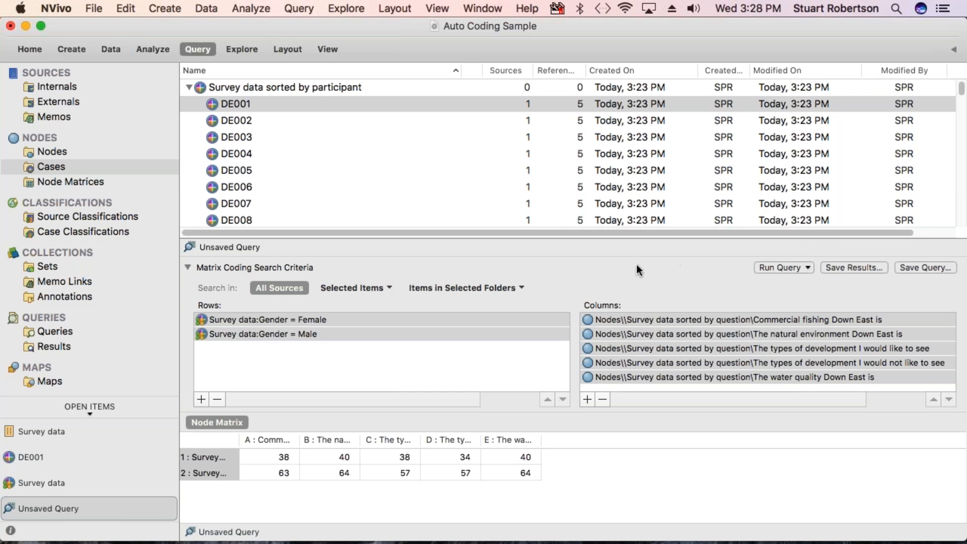
{"action": "left_click_drag", "start_coordinate": [533, 237], "coordinate": [518, 150]}
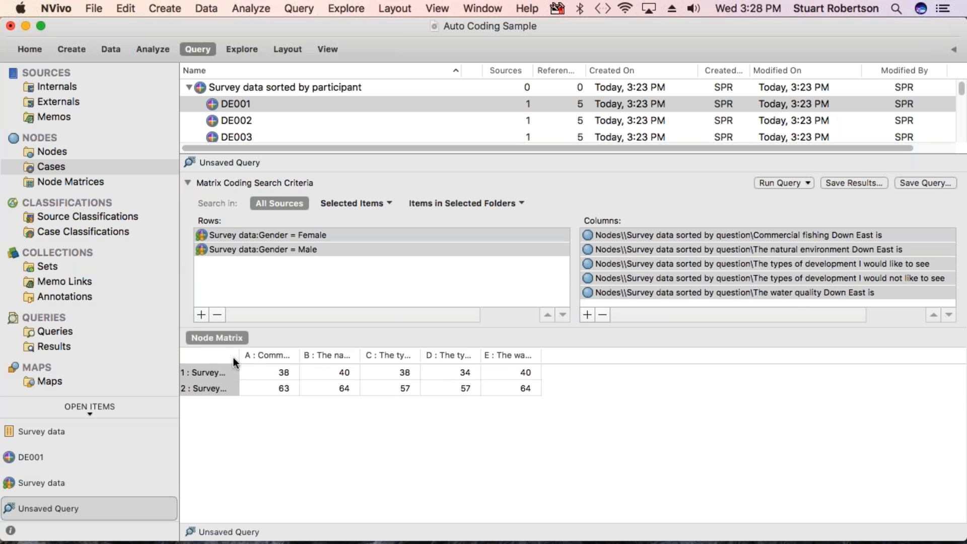
{"action": "left_click_drag", "start_coordinate": [239, 355], "coordinate": [337, 355]}
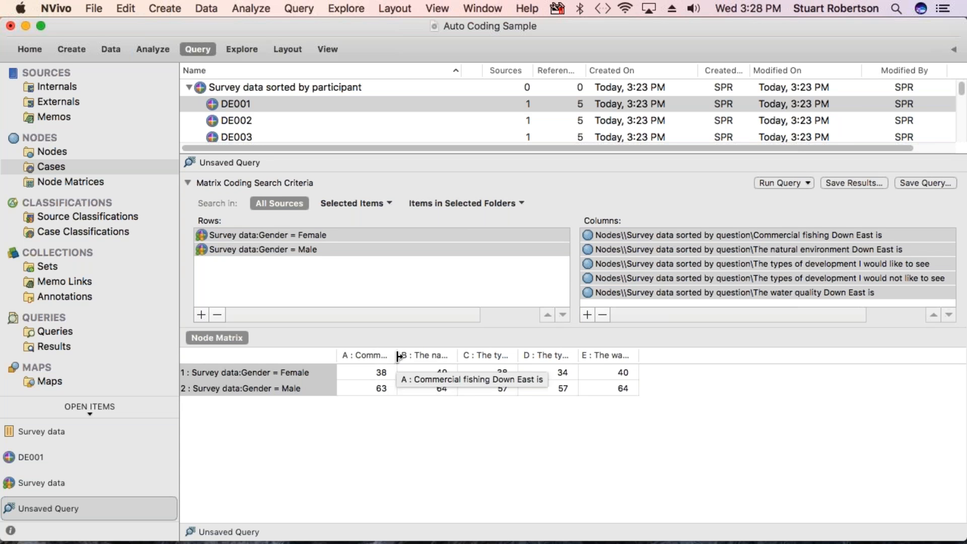
{"action": "left_click_drag", "start_coordinate": [397, 355], "coordinate": [507, 351]}
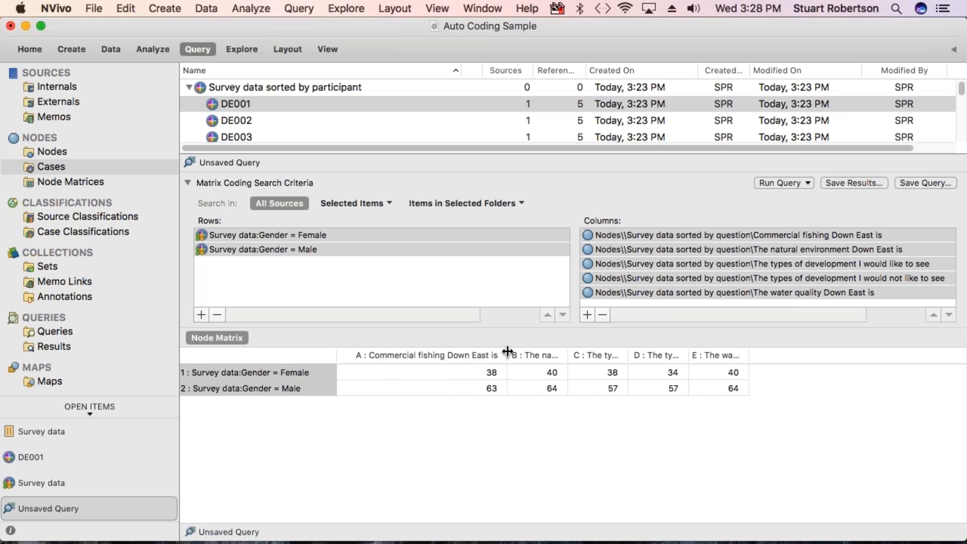
Step: Open the matrix cell for Female and "Commercial fishing Down East is" and read through its coded references
{"action": "left_click", "coordinate": [456, 373]}
{"action": "double_click", "coordinate": [457, 372]}
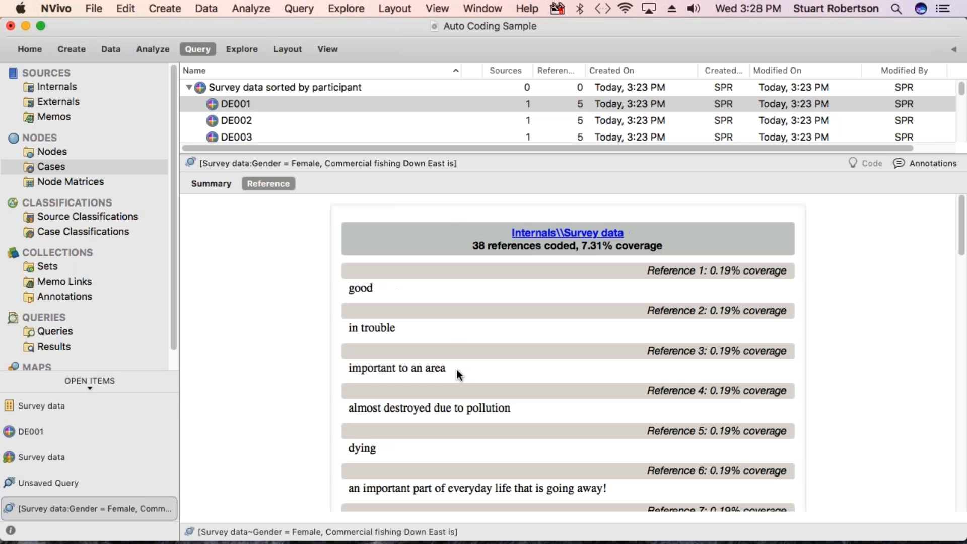
{"action": "scroll", "coordinate": [461, 363], "scroll_direction": "down", "scroll_amount": 2}
{"action": "scroll", "coordinate": [462, 364], "scroll_direction": "down", "scroll_amount": 4}
{"action": "scroll", "coordinate": [461, 364], "scroll_direction": "down", "scroll_amount": 7}
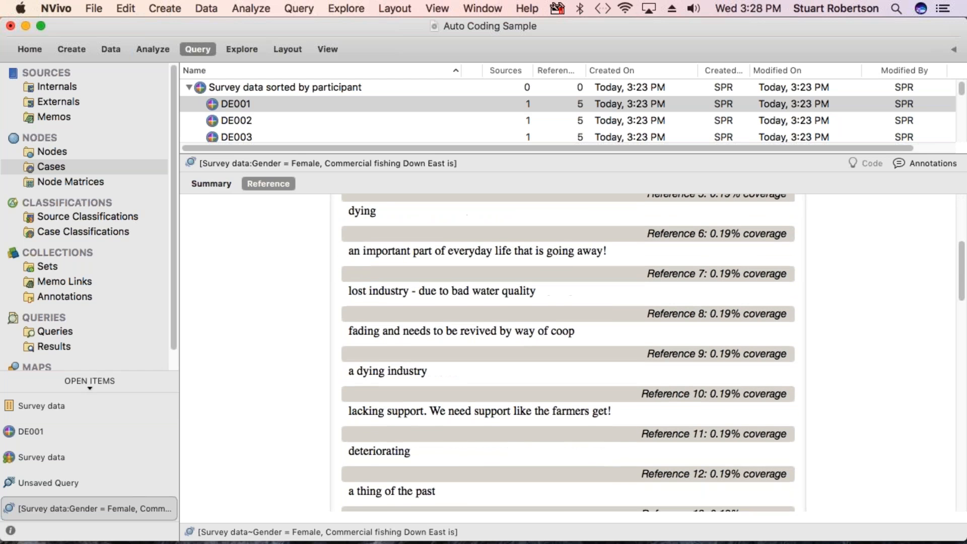
{"action": "scroll", "coordinate": [461, 364], "scroll_direction": "down", "scroll_amount": 1}
{"action": "scroll", "coordinate": [567, 352], "scroll_direction": "down", "scroll_amount": 4}
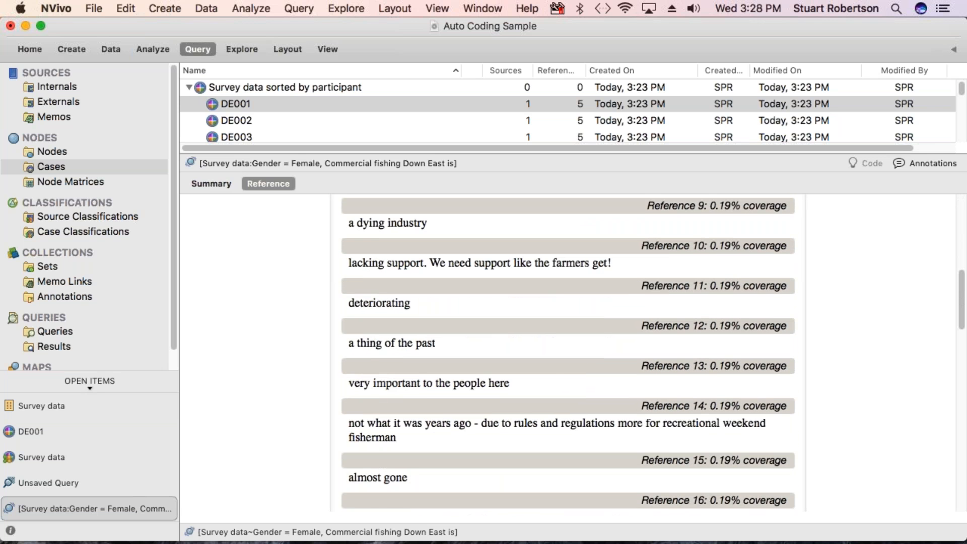
{"action": "scroll", "coordinate": [568, 352], "scroll_direction": "down", "scroll_amount": 6}
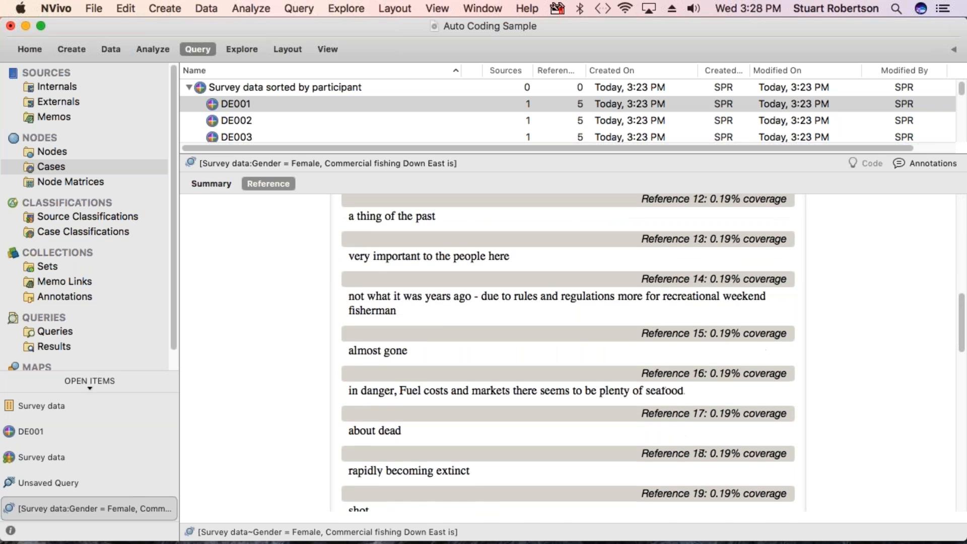
{"action": "scroll", "coordinate": [567, 353], "scroll_direction": "down", "scroll_amount": 11}
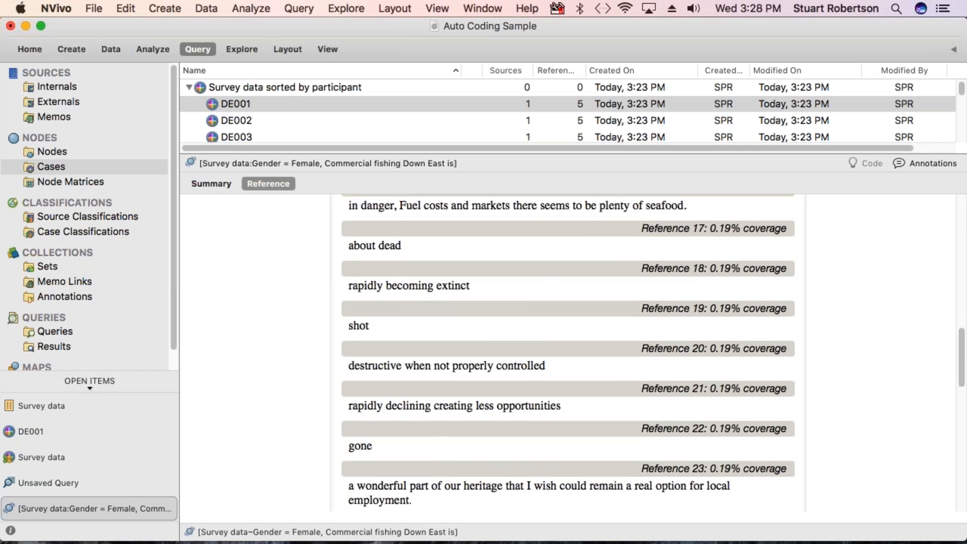
{"action": "scroll", "coordinate": [568, 353], "scroll_direction": "down", "scroll_amount": 5}
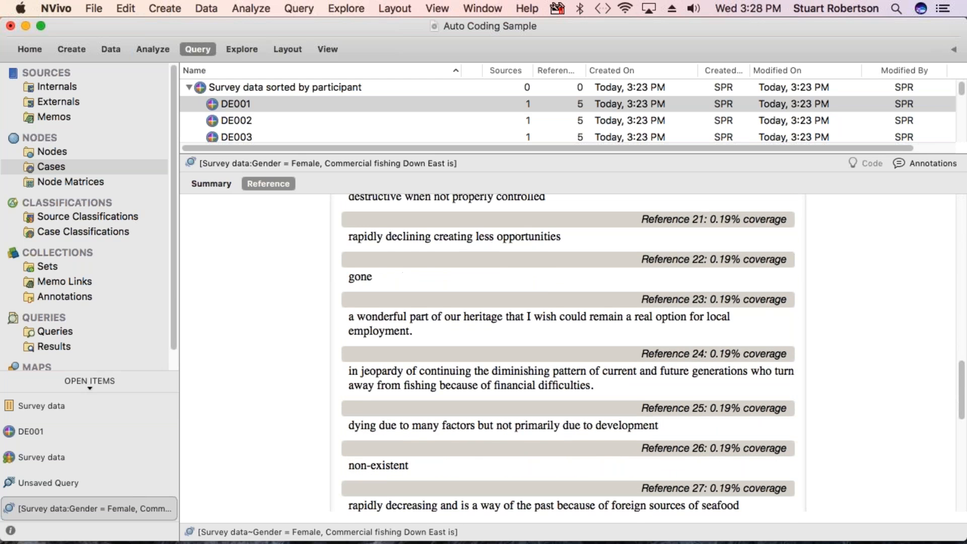
{"action": "scroll", "coordinate": [568, 352], "scroll_direction": "down", "scroll_amount": 20}
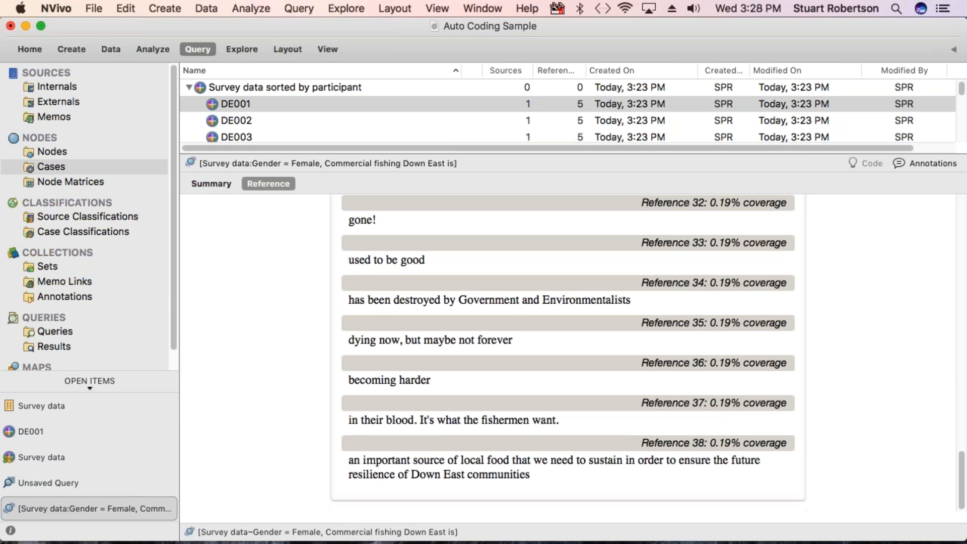
{"action": "scroll", "coordinate": [567, 352], "scroll_direction": "up", "scroll_amount": 15}
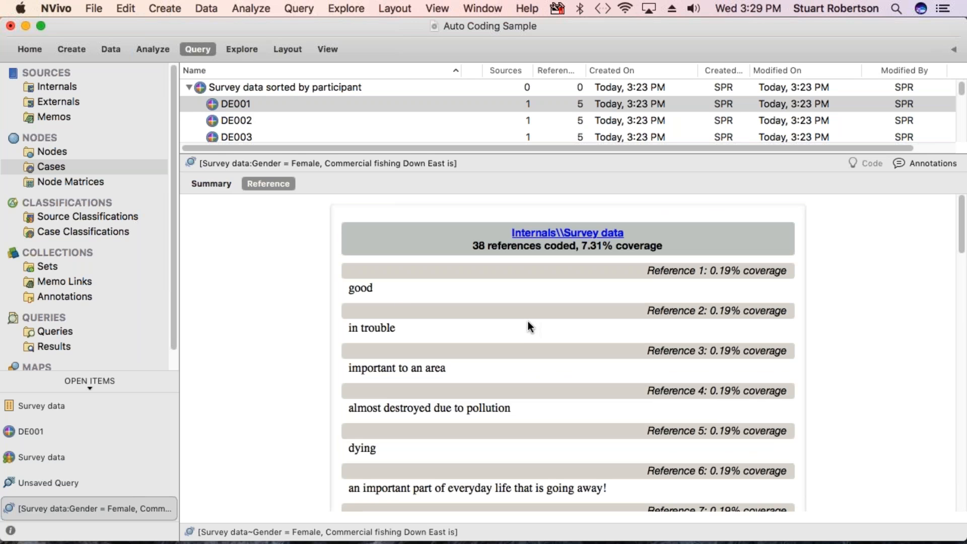
Step: Code all the female commercial fishing references at a new node named "Commercial Fishing Comments by Female Participants", and display the Nodes folder
{"action": "key", "text": "super+a"}
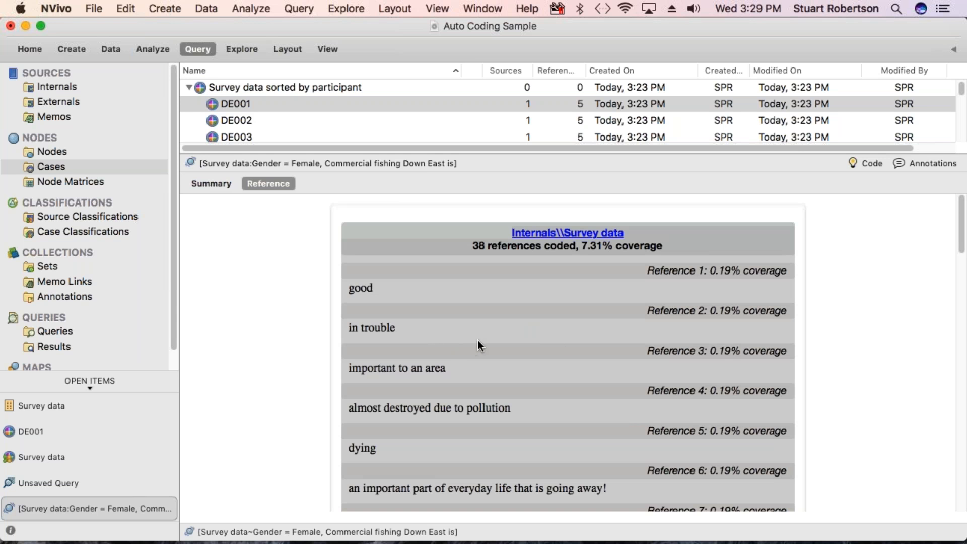
{"action": "right_click", "coordinate": [449, 335]}
{"action": "left_click", "coordinate": [450, 336]}
{"action": "right_click", "coordinate": [454, 332]}
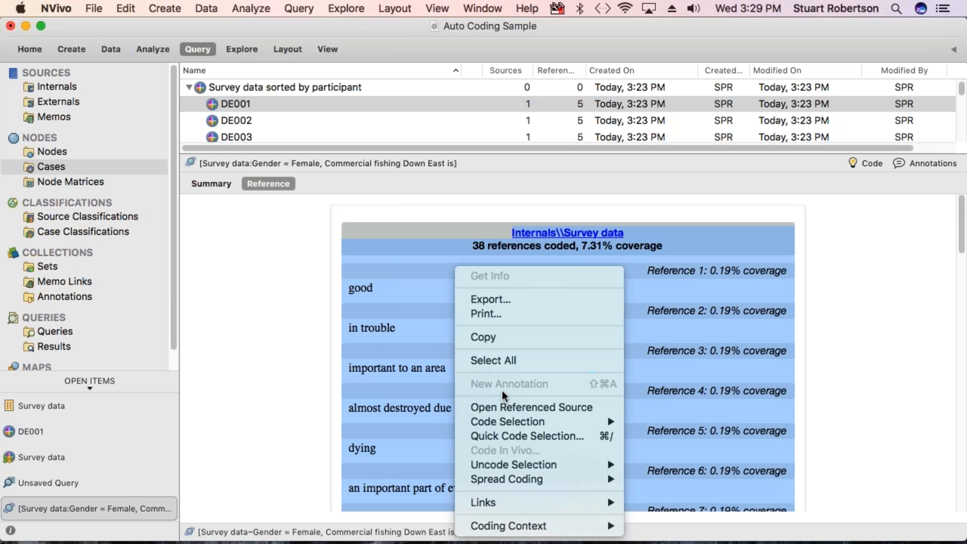
{"action": "mouse_move", "coordinate": [509, 424]}
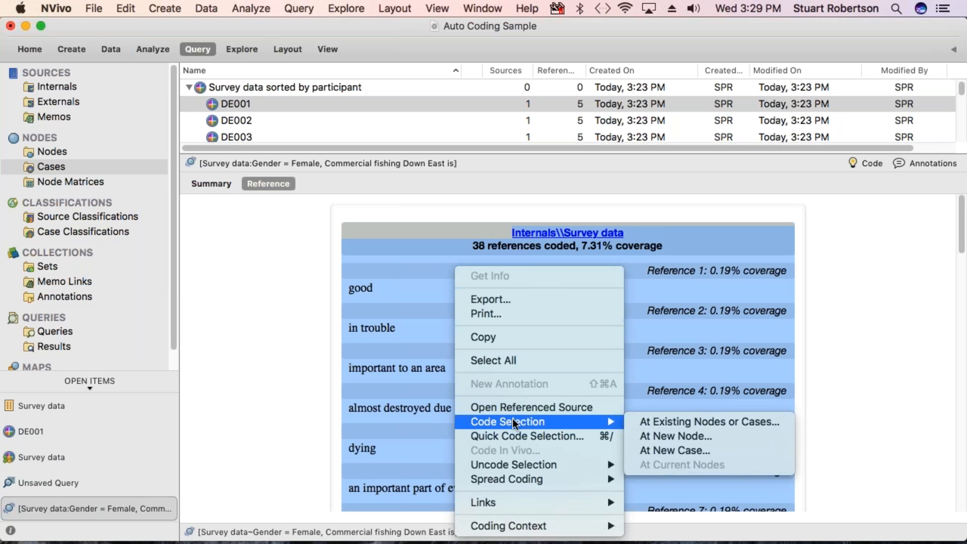
{"action": "left_click", "coordinate": [669, 437]}
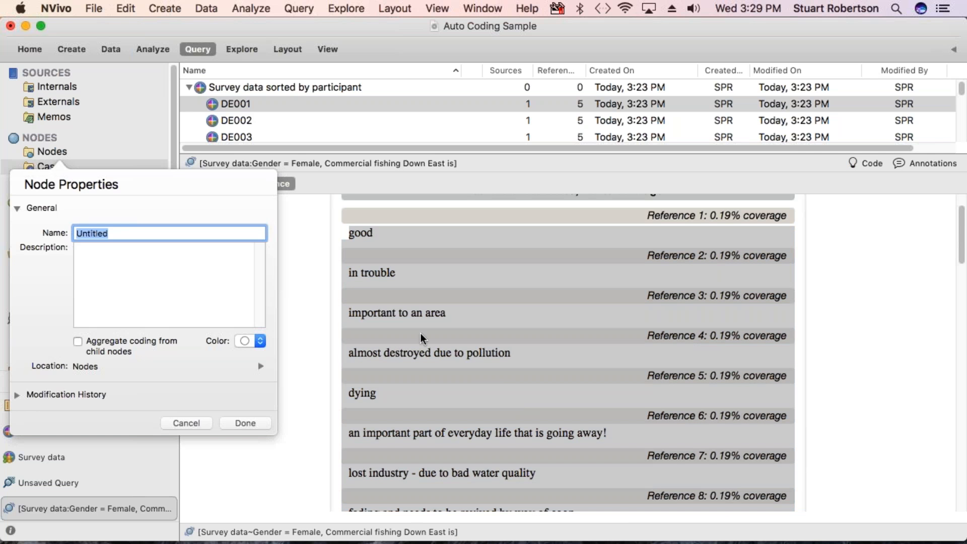
{"action": "type", "text": "Commercial F"}
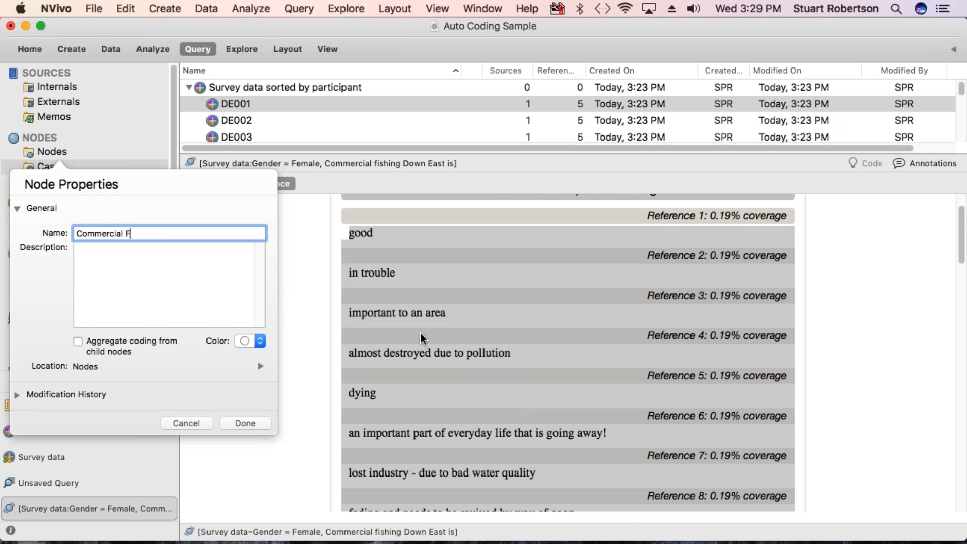
{"action": "type", "text": "ishing Commebnt"}
{"action": "key", "text": "BackSpace"}
{"action": "key", "text": "BackSpace"}
{"action": "key", "text": "BackSpace"}
{"action": "key", "text": "BackSpace"}
{"action": "type", "text": "ents "}
{"action": "type", "text": "by "}
{"action": "type", "text": "Fenm"}
{"action": "key", "text": "BackSpace"}
{"action": "key", "text": "BackSpace"}
{"action": "type", "text": "male Participants"}
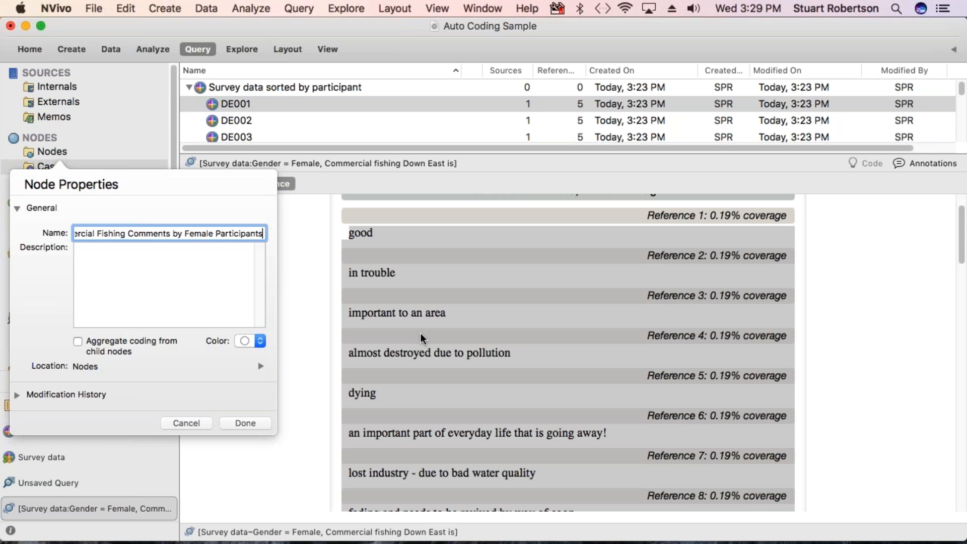
{"action": "left_click", "coordinate": [234, 422]}
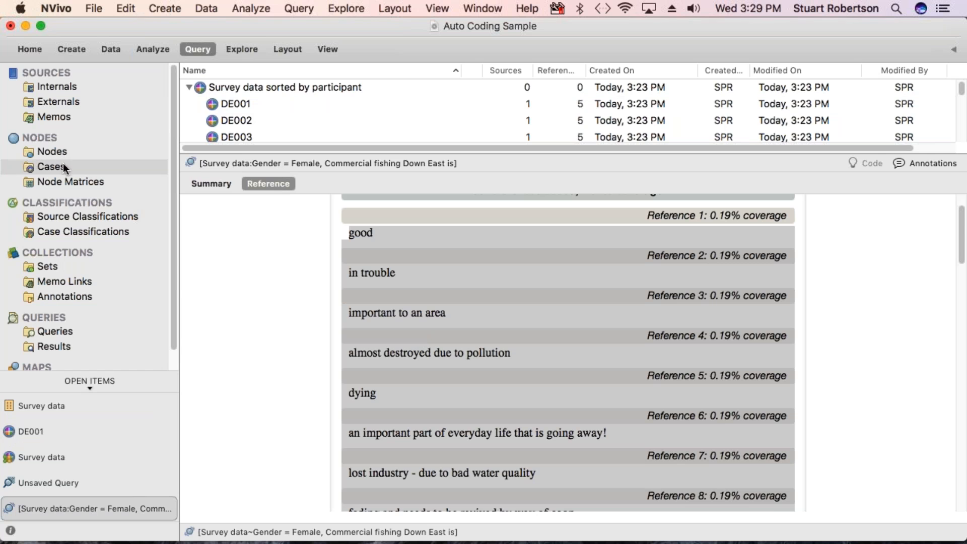
{"action": "left_click", "coordinate": [55, 150]}
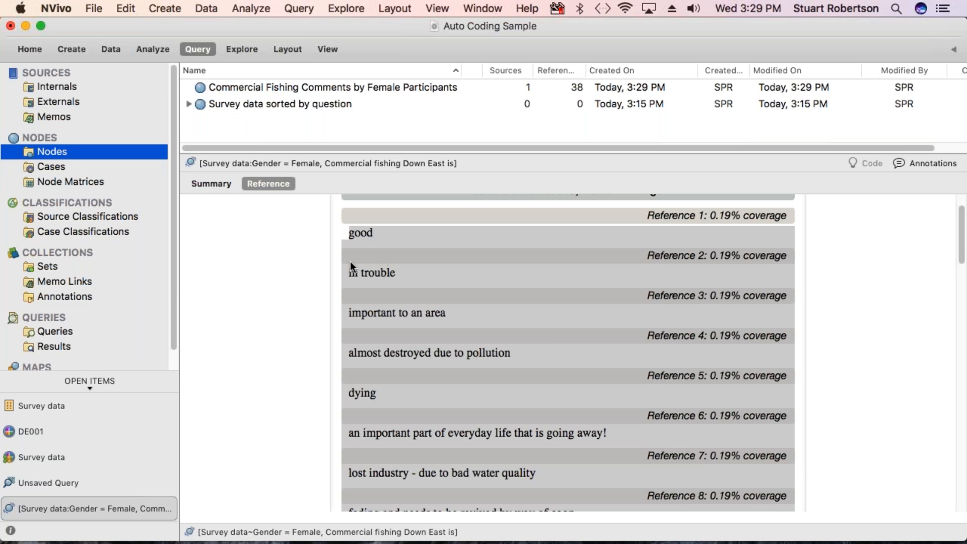
Step: Return to the unsaved matrix query, widen the natural environment column, and open its Male cell to view the coded responses
{"action": "left_click", "coordinate": [48, 480]}
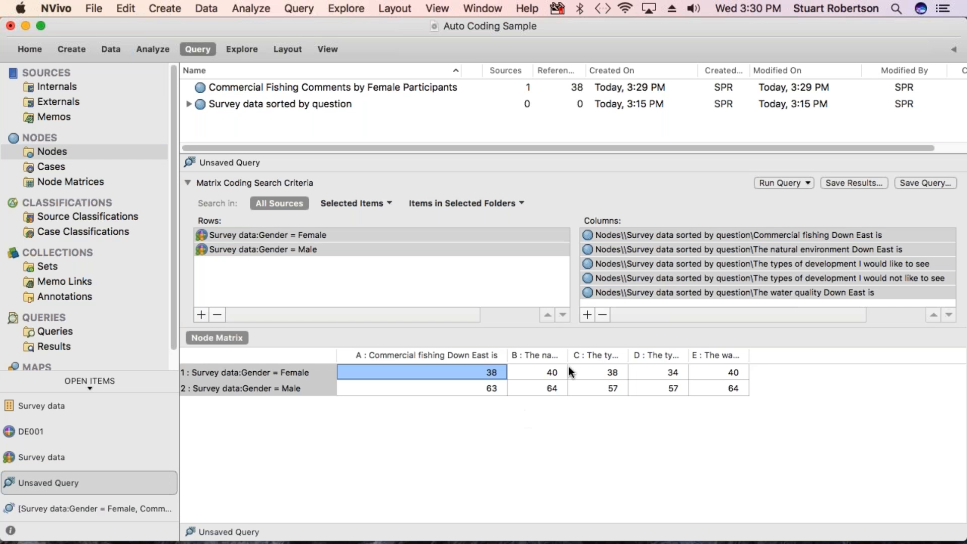
{"action": "left_click_drag", "start_coordinate": [568, 355], "coordinate": [609, 355]}
{"action": "left_click", "coordinate": [564, 389]}
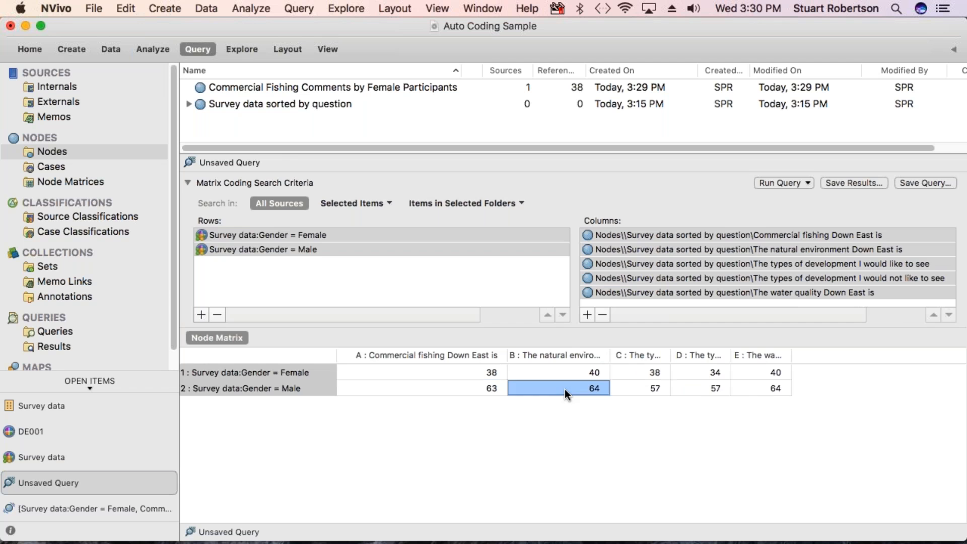
{"action": "double_click", "coordinate": [564, 389]}
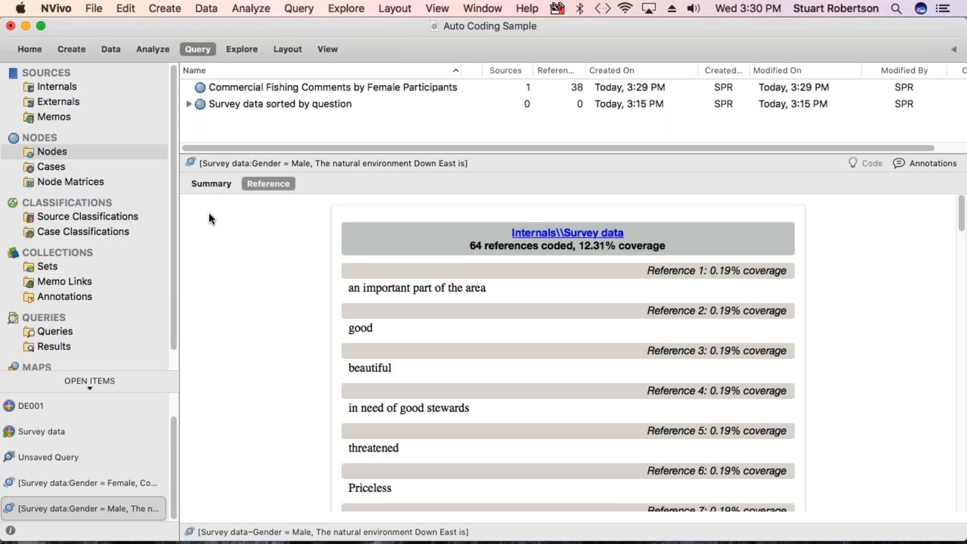
Step: Close all the open items, including the matrix cell results, the unsaved query, the classification sheet, case DE001 and the Survey data dataset
{"action": "left_click", "coordinate": [156, 511]}
{"action": "left_click", "coordinate": [166, 509]}
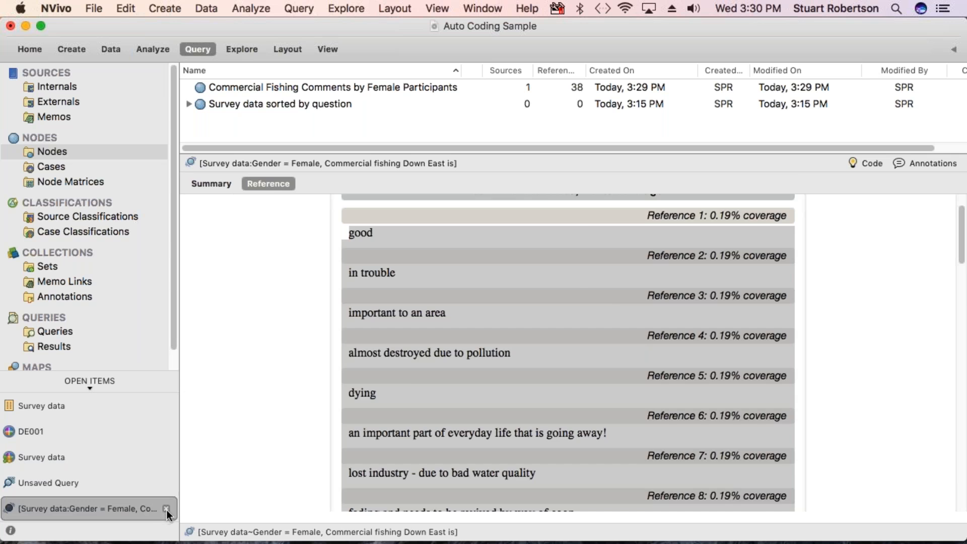
{"action": "left_click", "coordinate": [165, 508]}
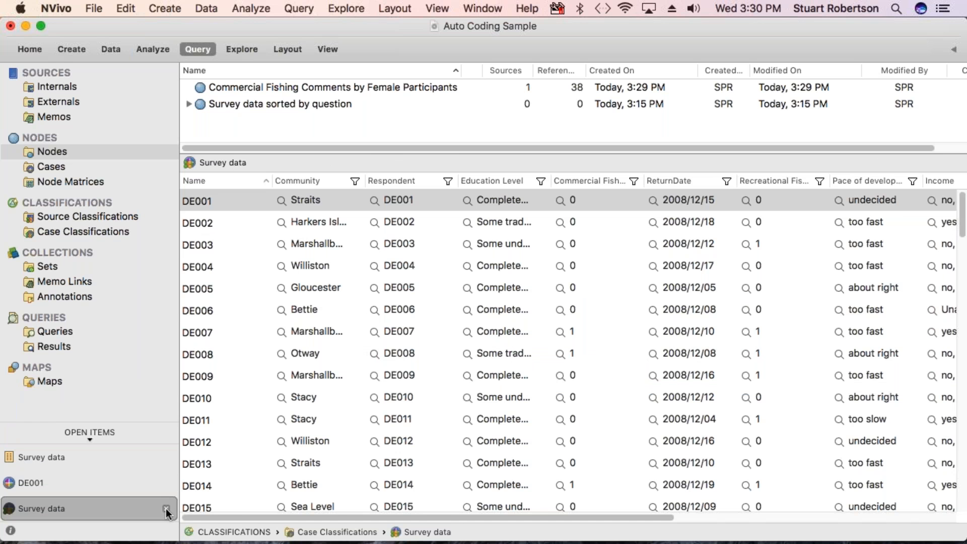
{"action": "left_click", "coordinate": [166, 509]}
{"action": "left_click", "coordinate": [165, 507]}
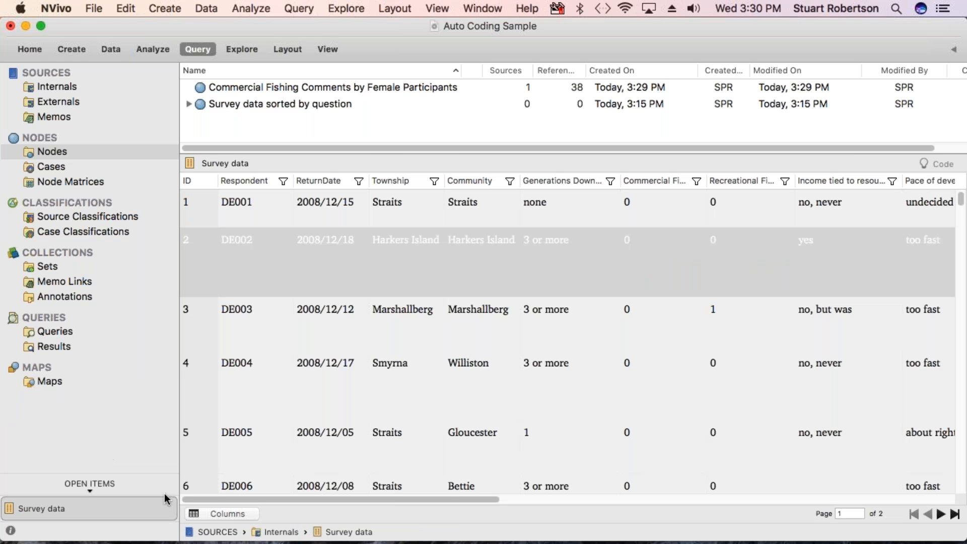
{"action": "left_click", "coordinate": [167, 509]}
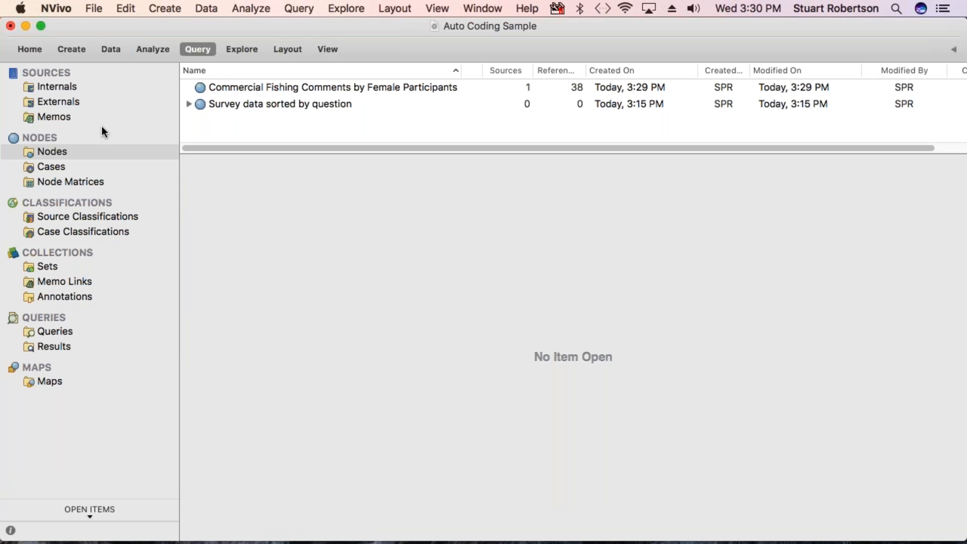
Step: Open the "Carteret County - Twitter Search" dataset from Internals and look through its tweet rows and user detail columns
{"action": "left_click", "coordinate": [47, 87]}
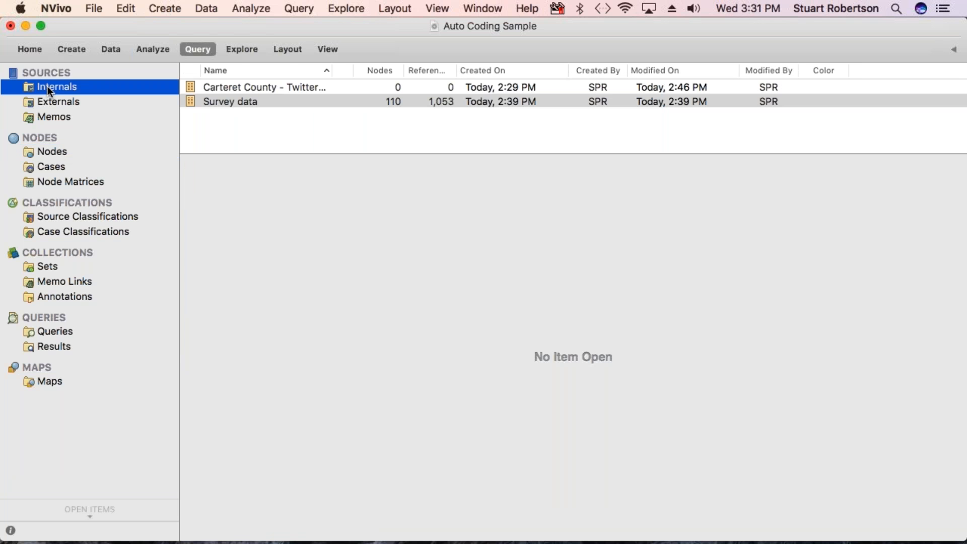
{"action": "double_click", "coordinate": [270, 89]}
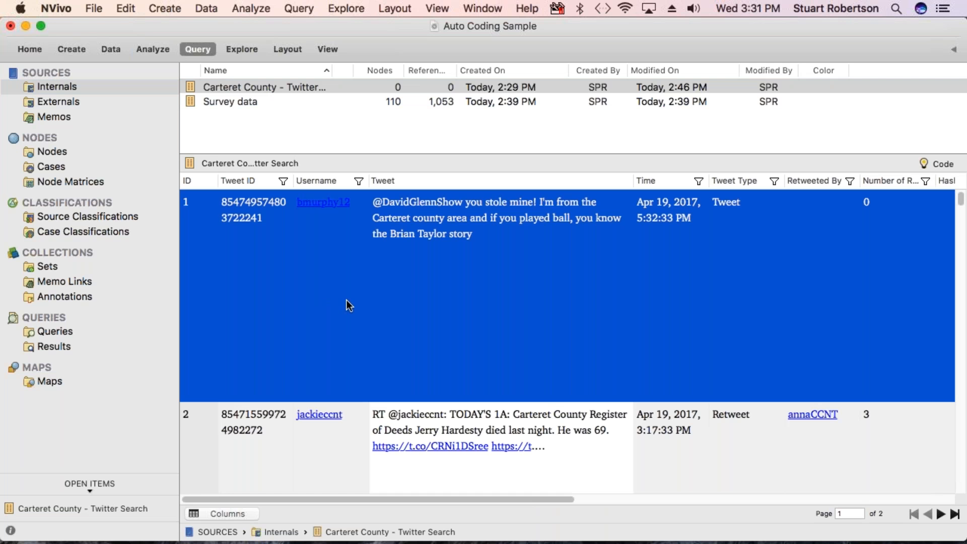
{"action": "scroll", "coordinate": [434, 390], "scroll_direction": "down", "scroll_amount": 5}
{"action": "scroll", "coordinate": [433, 386], "scroll_direction": "down", "scroll_amount": 6}
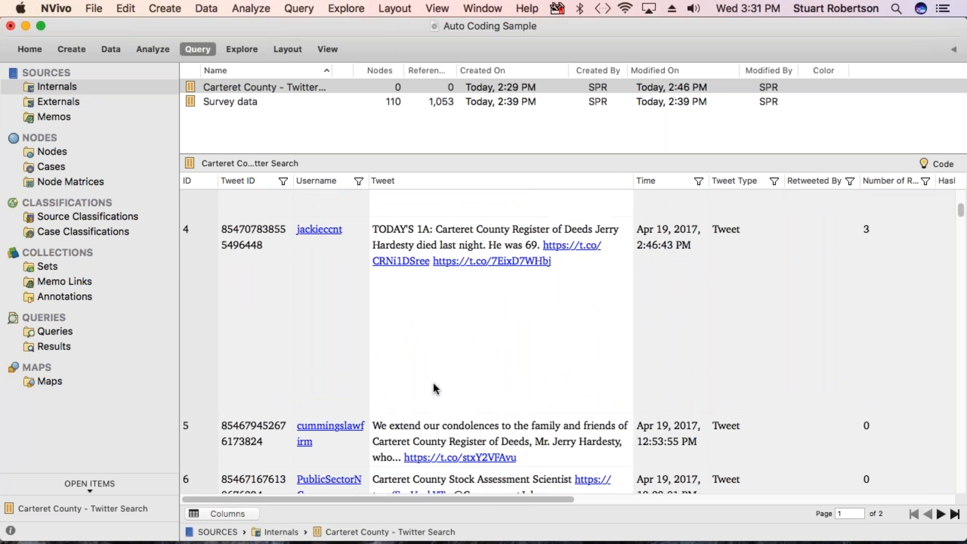
{"action": "scroll", "coordinate": [430, 388], "scroll_direction": "down", "scroll_amount": 2}
{"action": "left_click_drag", "start_coordinate": [448, 499], "coordinate": [807, 478]}
{"action": "left_click_drag", "start_coordinate": [624, 497], "coordinate": [666, 493]}
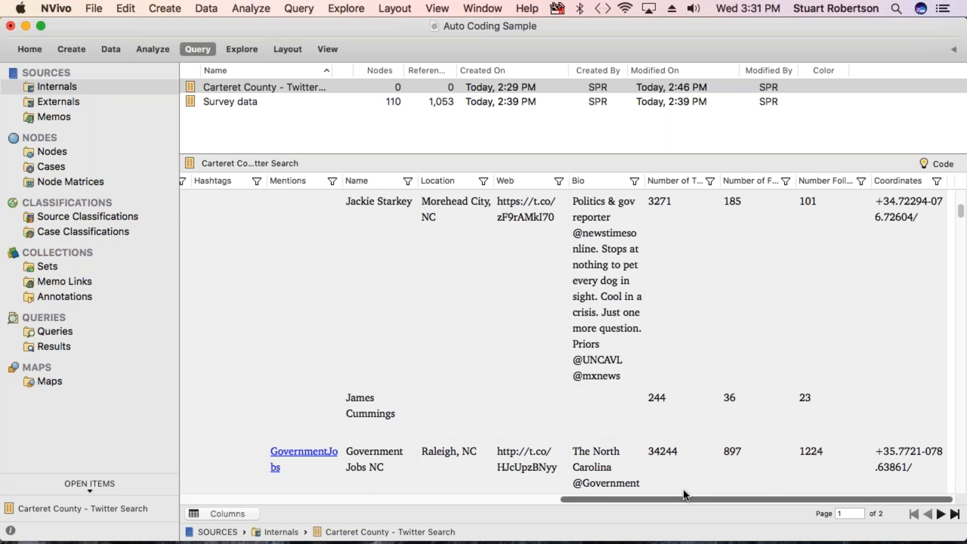
{"action": "left_click_drag", "start_coordinate": [648, 495], "coordinate": [235, 496]}
{"action": "scroll", "coordinate": [343, 321], "scroll_direction": "up", "scroll_amount": 4}
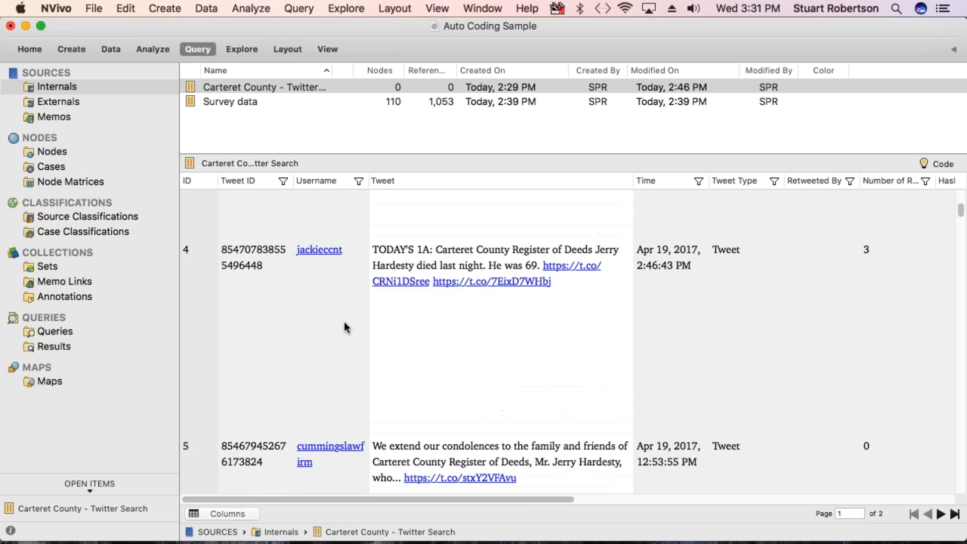
{"action": "scroll", "coordinate": [344, 329], "scroll_direction": "up", "scroll_amount": 5}
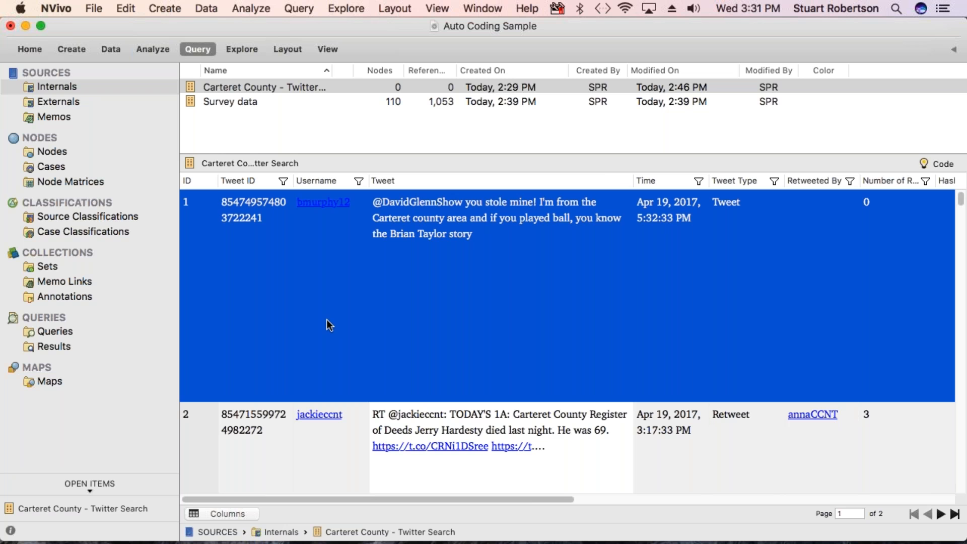
Step: Switch to Chrome, open Twitter, and view the Capture for NVivo source types offered for the home page
{"action": "mouse_move", "coordinate": [408, 542]}
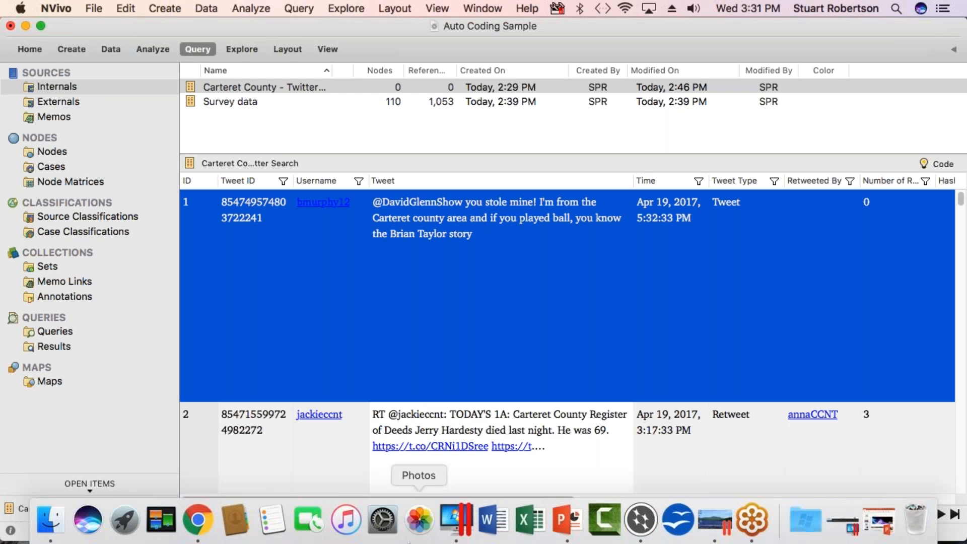
{"action": "left_click", "coordinate": [198, 524]}
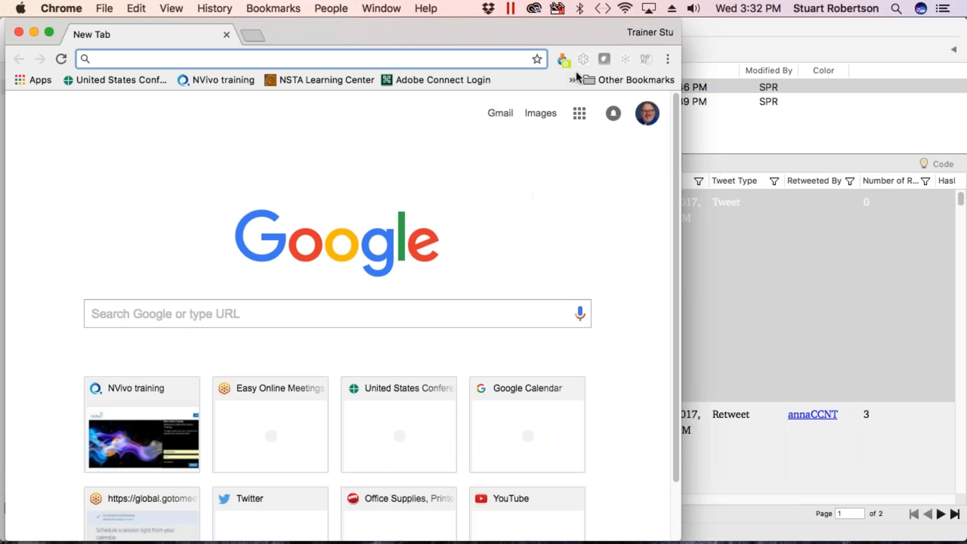
{"action": "left_click", "coordinate": [265, 496]}
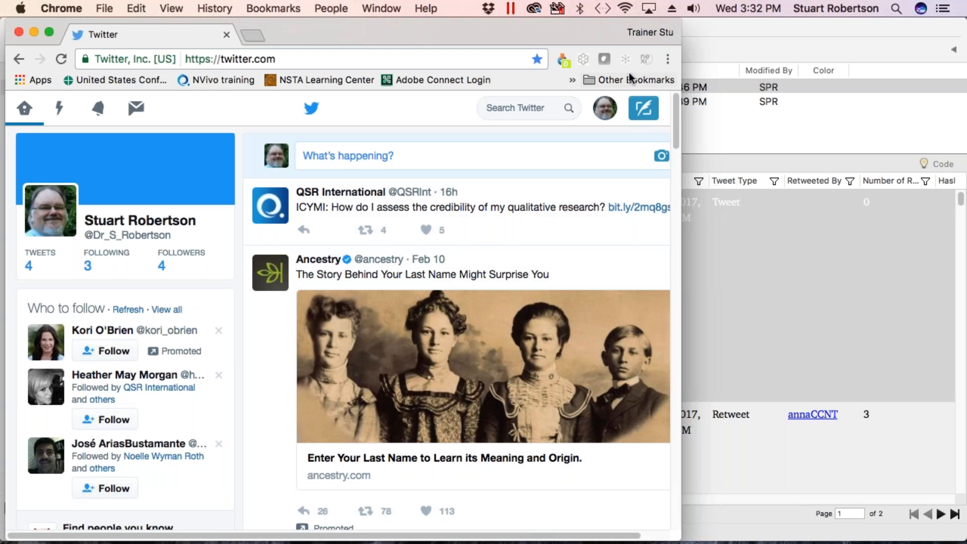
{"action": "left_click", "coordinate": [563, 60]}
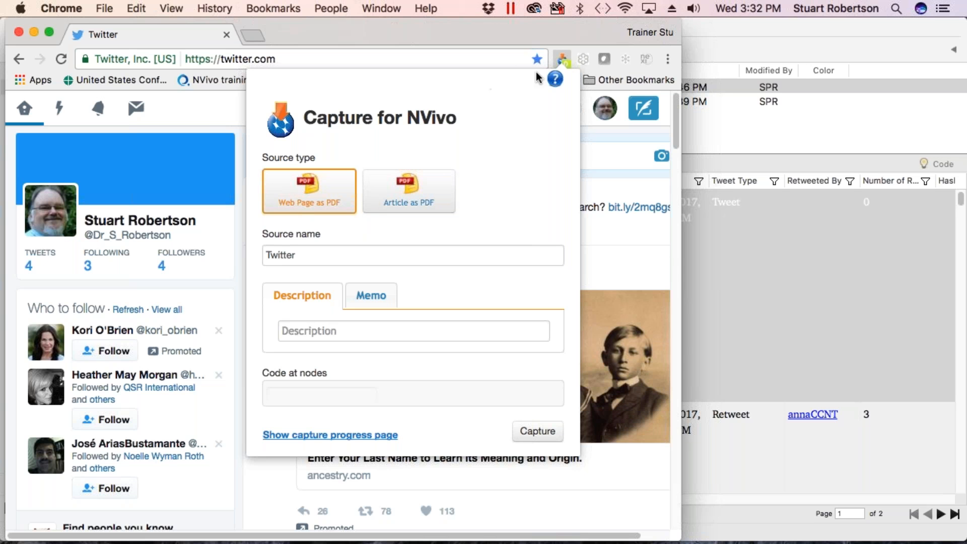
{"action": "left_click", "coordinate": [560, 56]}
{"action": "left_click", "coordinate": [560, 56]}
{"action": "left_click", "coordinate": [614, 161]}
Step: Search Twitter for "Carteret County"
{"action": "left_click", "coordinate": [507, 108]}
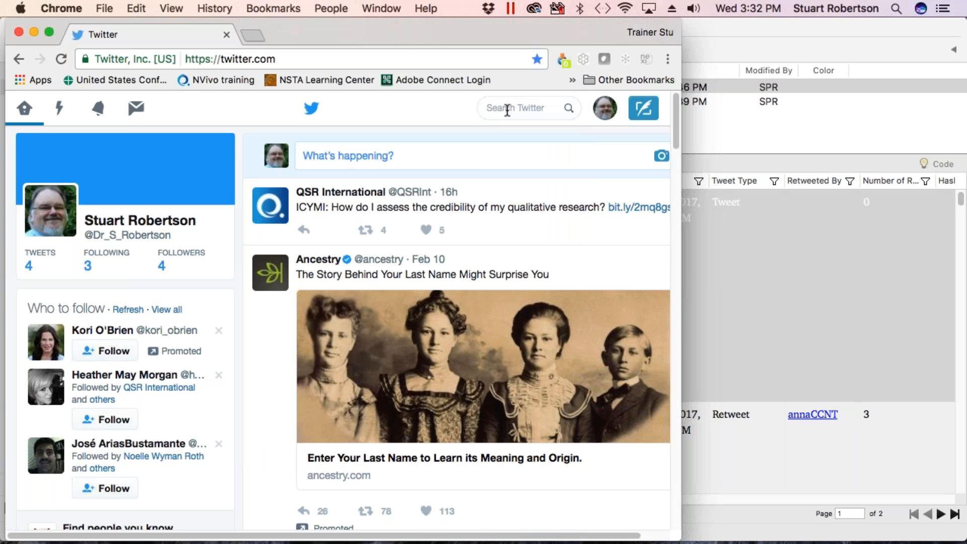
{"action": "type", "text": "Carter"}
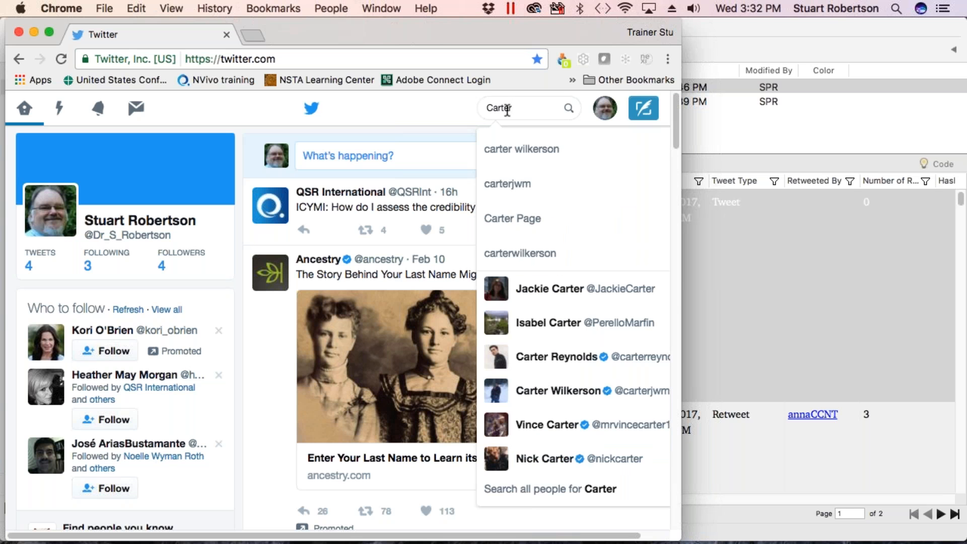
{"action": "key", "text": "BackSpace"}
{"action": "type", "text": "ter county"}
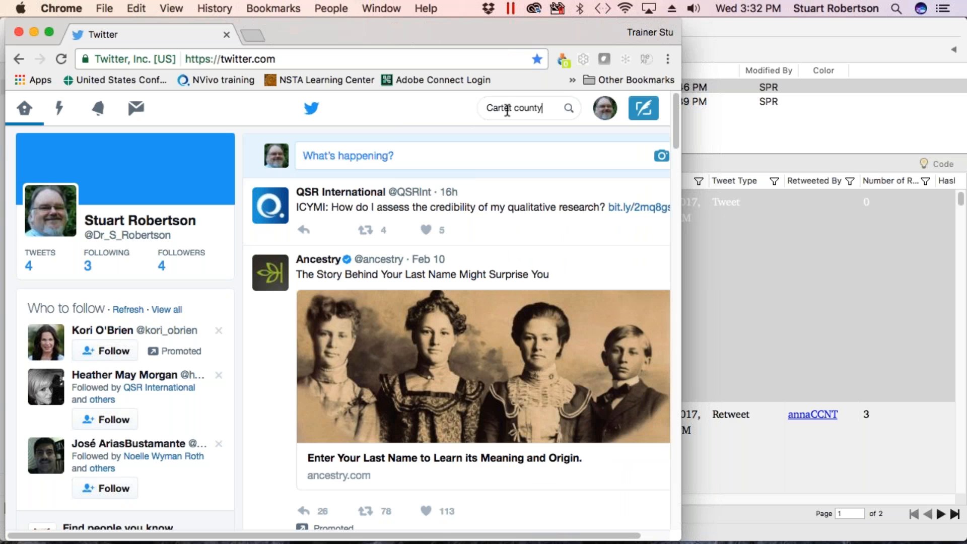
{"action": "key", "text": "BackSpace"}
{"action": "key", "text": "BackSpace"}
{"action": "key", "text": "BackSpace"}
{"action": "key", "text": "BackSpace"}
{"action": "key", "text": "BackSpace"}
{"action": "key", "text": "BackSpace"}
{"action": "key", "text": "BackSpace"}
{"action": "key", "text": "BackSpace"}
{"action": "type", "text": "ret"}
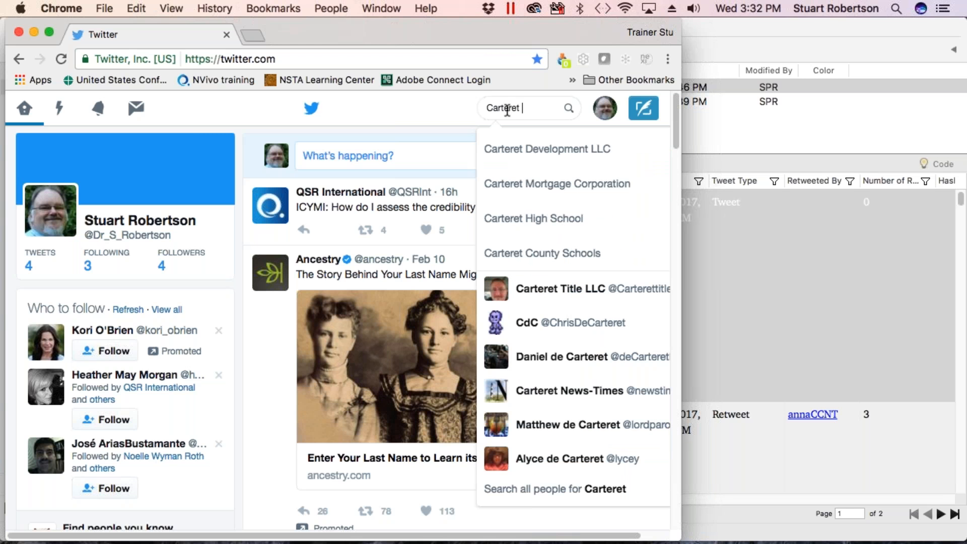
{"action": "type", "text": " County"}
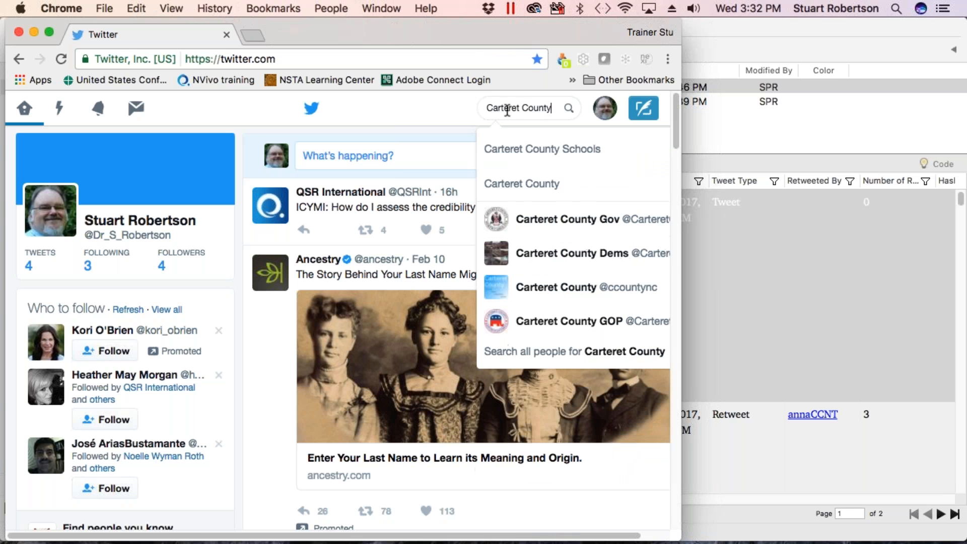
{"action": "left_click", "coordinate": [541, 193]}
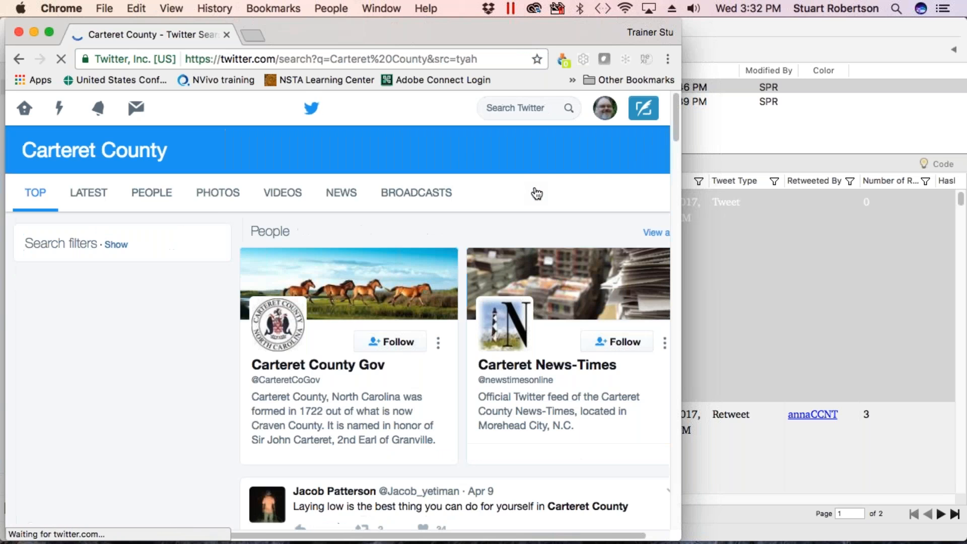
Step: View the Capture for NVivo options for the Carteret County search page, and return to NVivo without capturing
{"action": "left_click", "coordinate": [563, 60]}
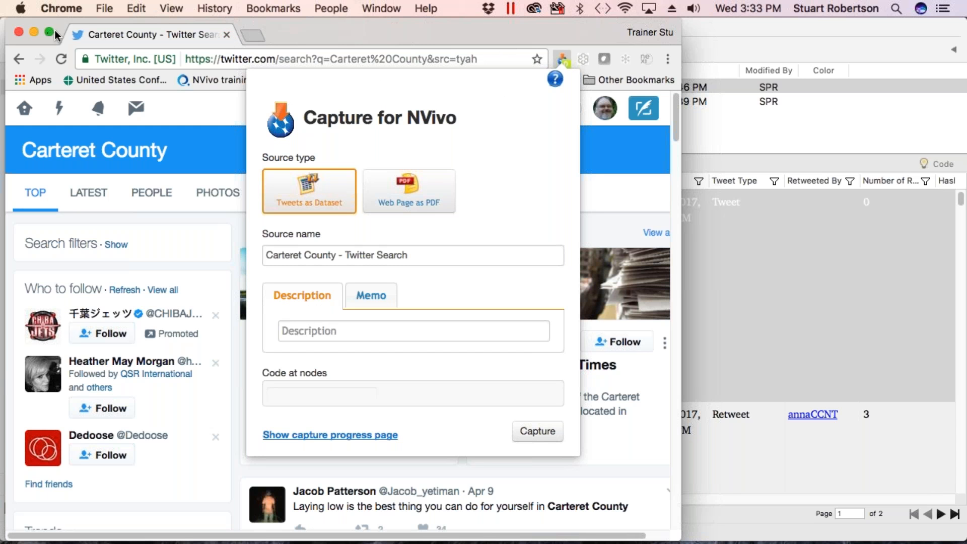
{"action": "left_click", "coordinate": [34, 33]}
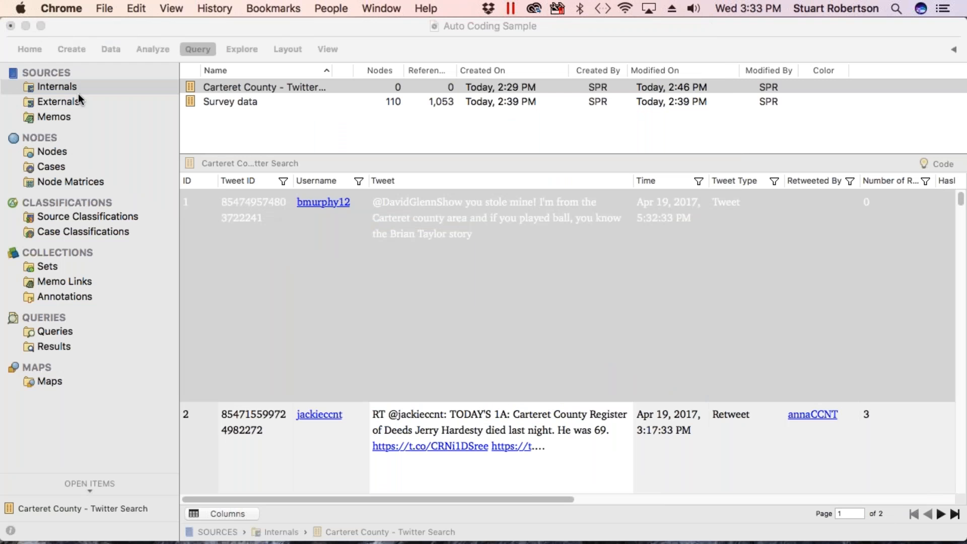
{"action": "left_click", "coordinate": [369, 294]}
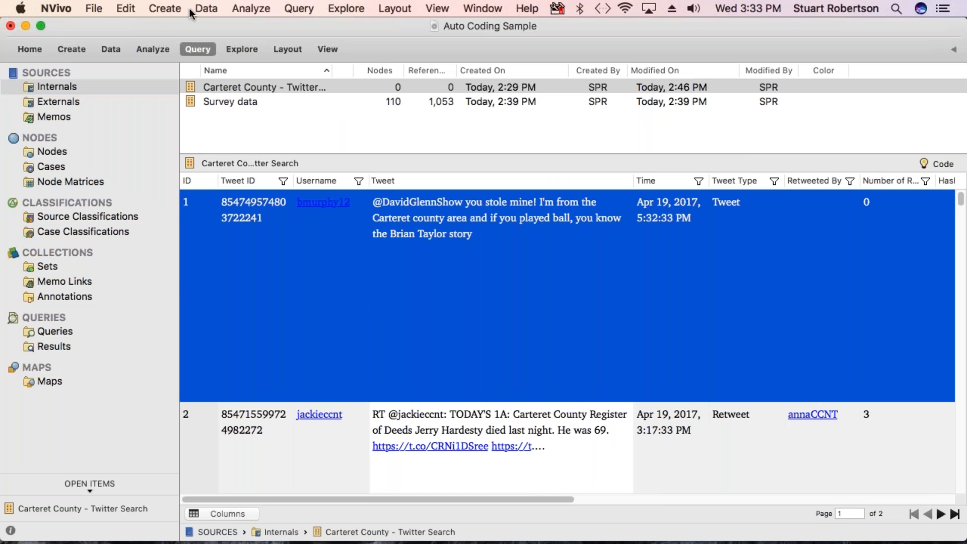
Step: Review the list of NCapture files available for import, and close it without importing any
{"action": "left_click", "coordinate": [211, 8]}
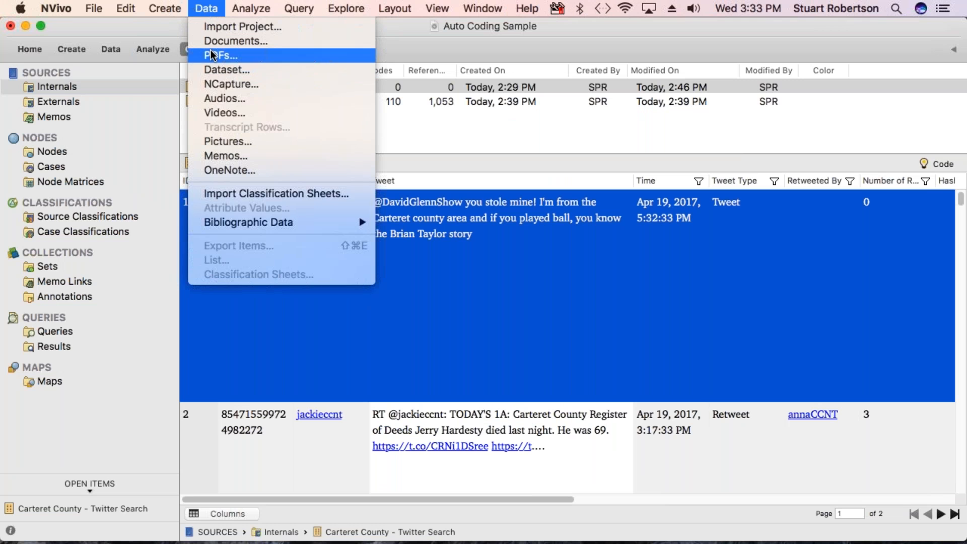
{"action": "left_click", "coordinate": [230, 85]}
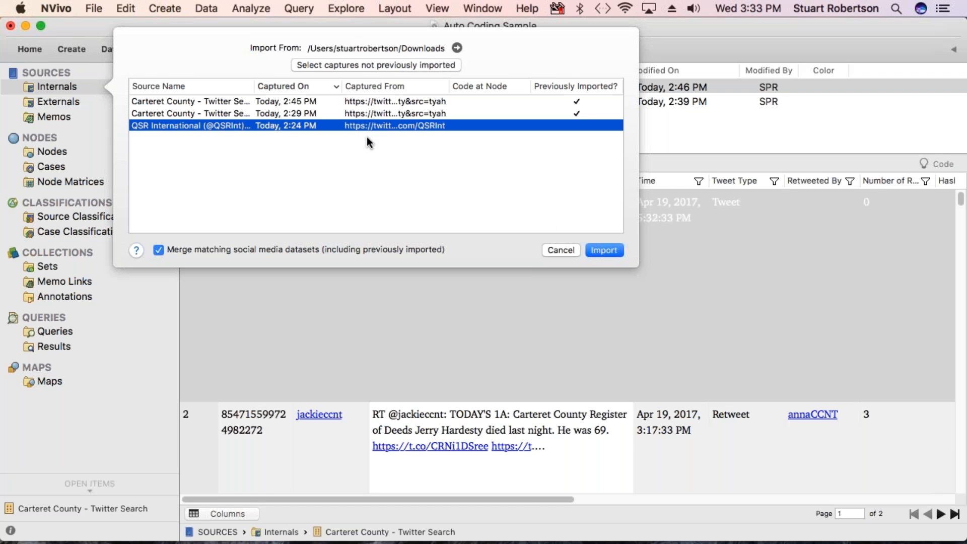
{"action": "left_click", "coordinate": [558, 250]}
{"action": "left_click", "coordinate": [557, 253]}
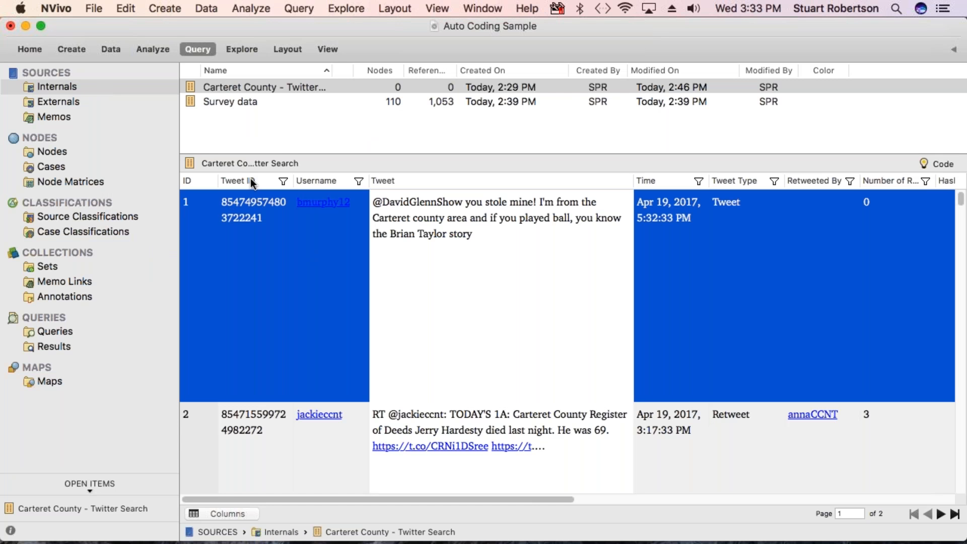
Step: Start auto coding the Twitter dataset at nodes for each value in predefined Twitter columns, using User Name and Hashtag
{"action": "left_click", "coordinate": [156, 49]}
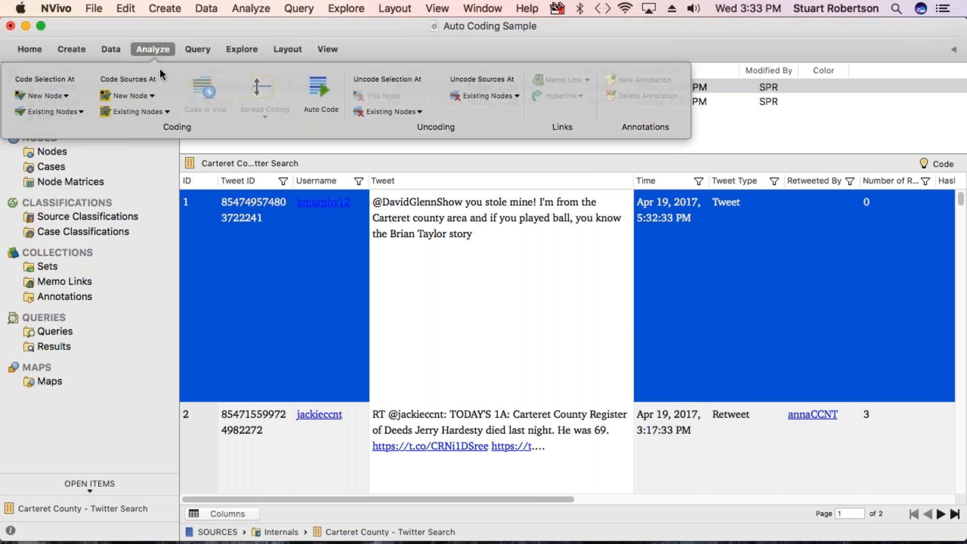
{"action": "left_click", "coordinate": [326, 96]}
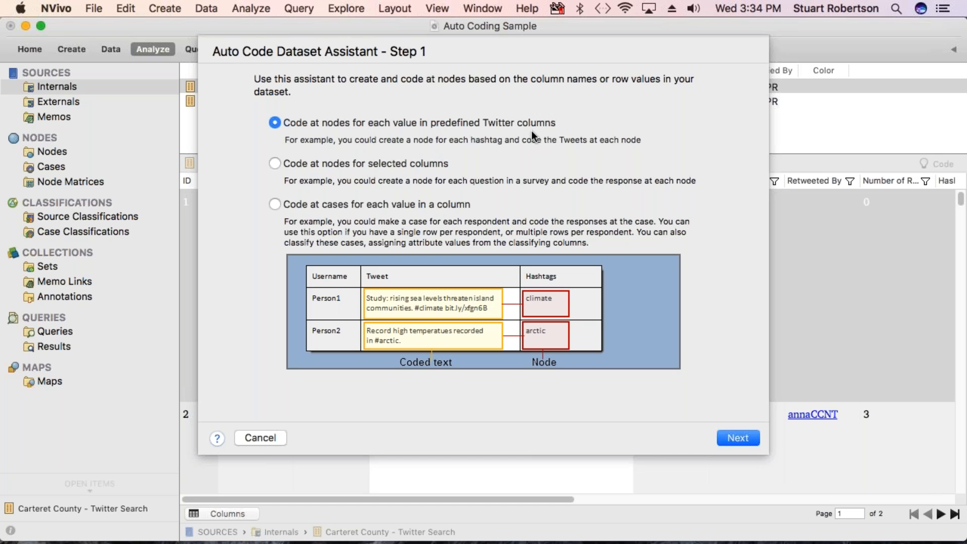
{"action": "left_click", "coordinate": [730, 442]}
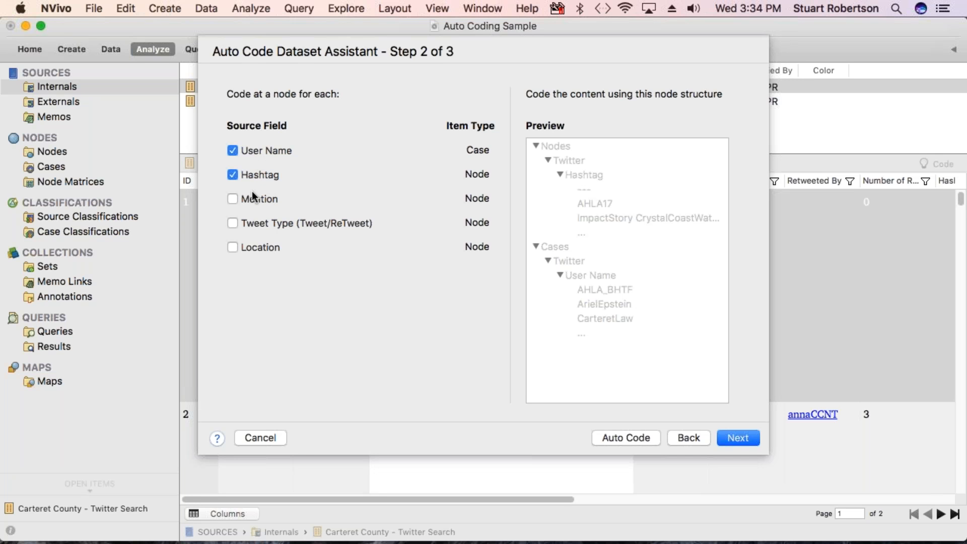
{"action": "left_click", "coordinate": [735, 439]}
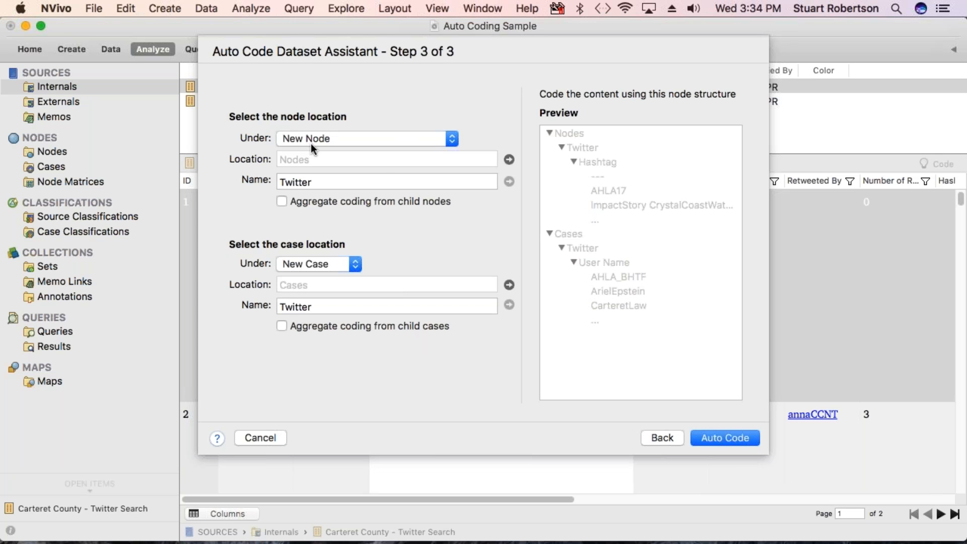
Step: Name the new node "Twitter sorted by Hashtag" and the new case "Twitter users", and run the auto coding
{"action": "double_click", "coordinate": [333, 189]}
{"action": "key", "text": "Right"}
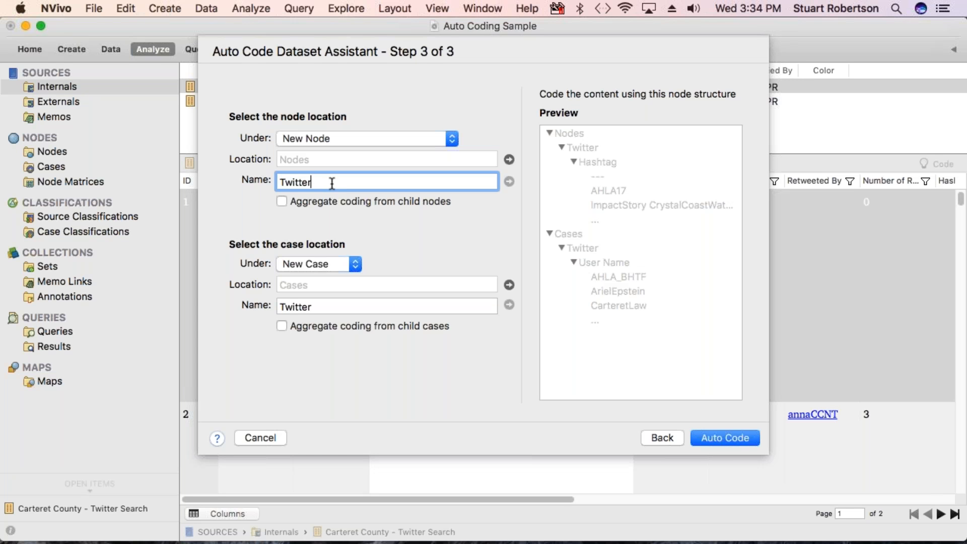
{"action": "type", "text": "sorted by Hashtag"}
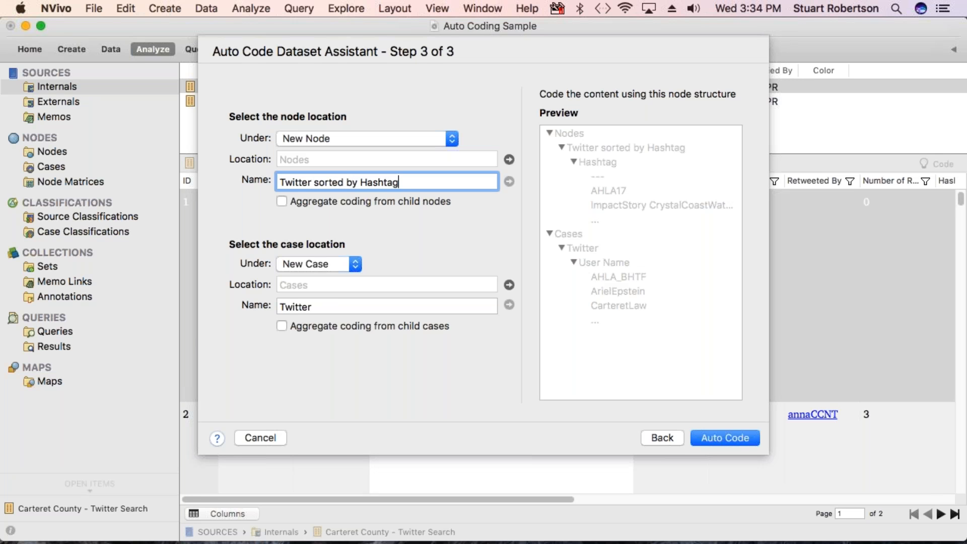
{"action": "left_click", "coordinate": [337, 308]}
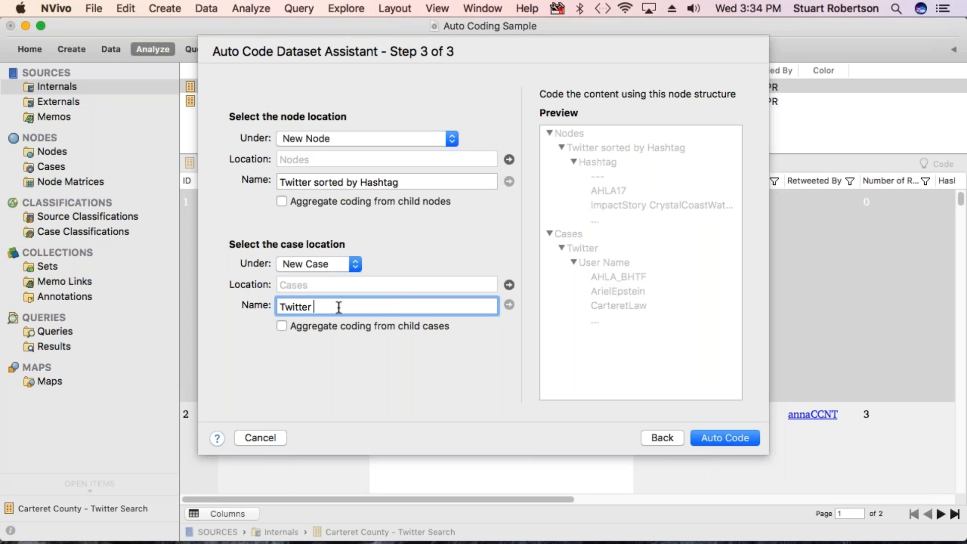
{"action": "type", "text": "users"}
{"action": "left_click", "coordinate": [725, 438]}
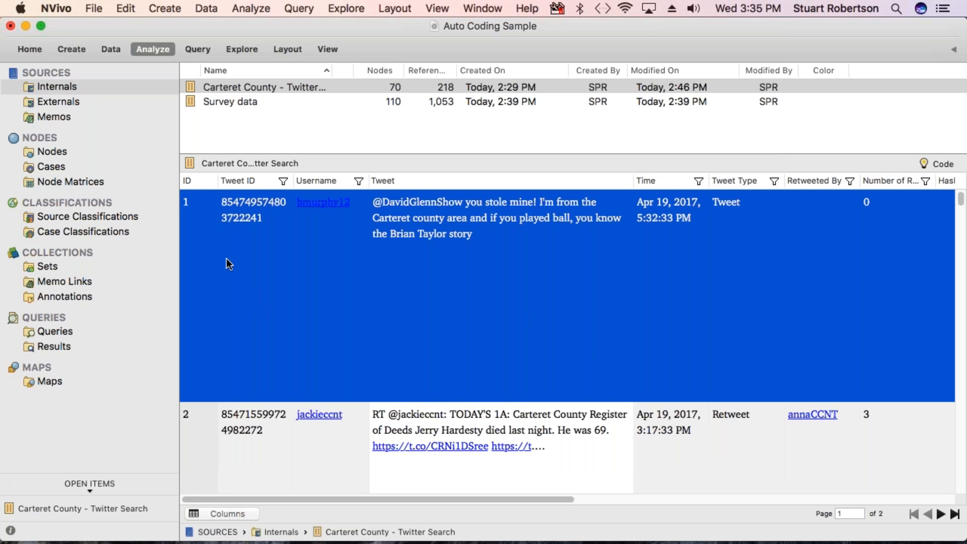
Step: Display the Nodes folder with an enlarged list area, expand "Twitter sorted by Hashtag" and Hashtag, and look through the hashtag nodes
{"action": "left_click", "coordinate": [54, 152]}
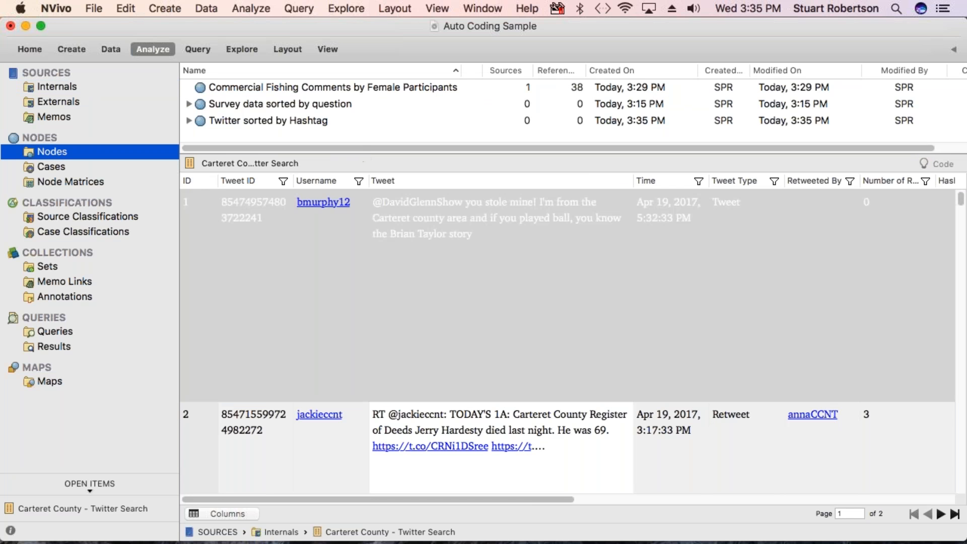
{"action": "left_click_drag", "start_coordinate": [361, 157], "coordinate": [361, 250]}
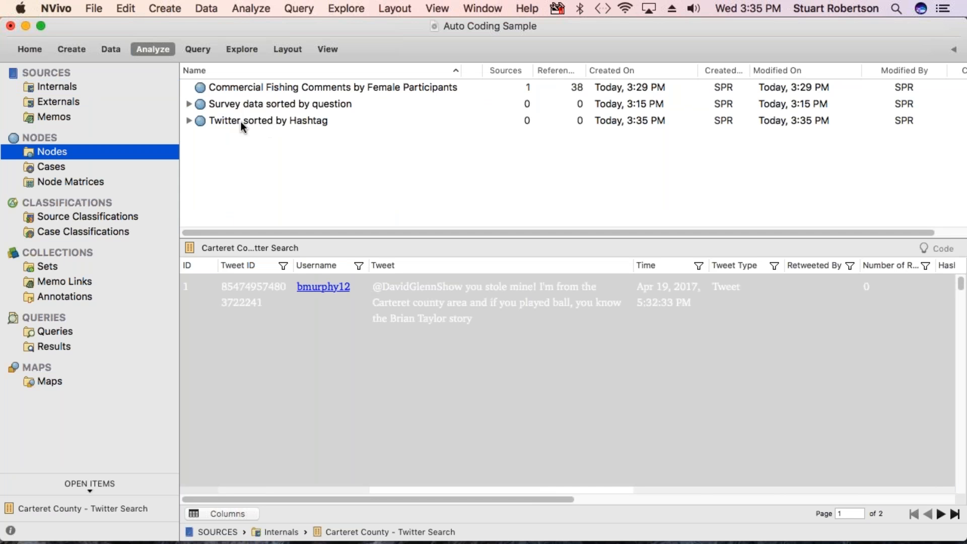
{"action": "left_click", "coordinate": [188, 121]}
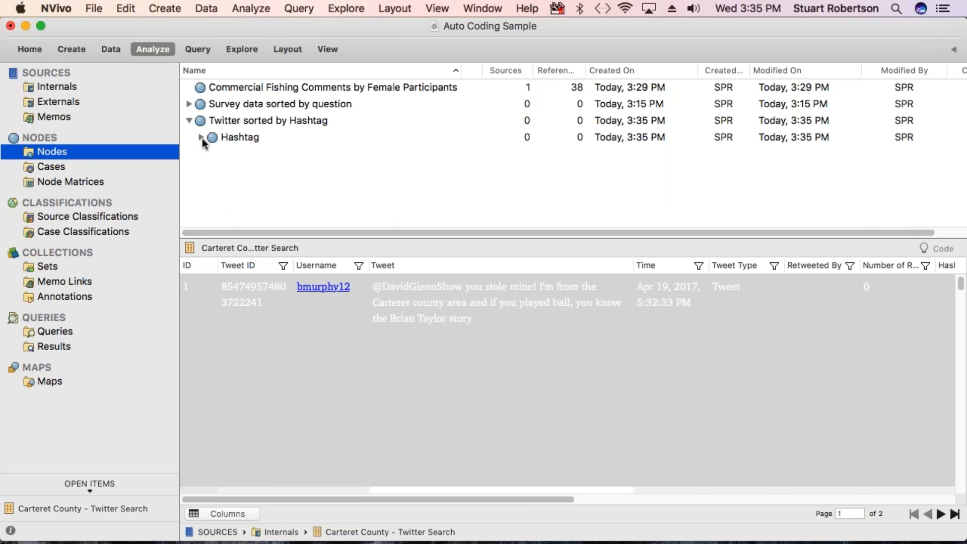
{"action": "left_click", "coordinate": [201, 137]}
{"action": "scroll", "coordinate": [291, 190], "scroll_direction": "down", "scroll_amount": 5}
{"action": "scroll", "coordinate": [290, 189], "scroll_direction": "down", "scroll_amount": 5}
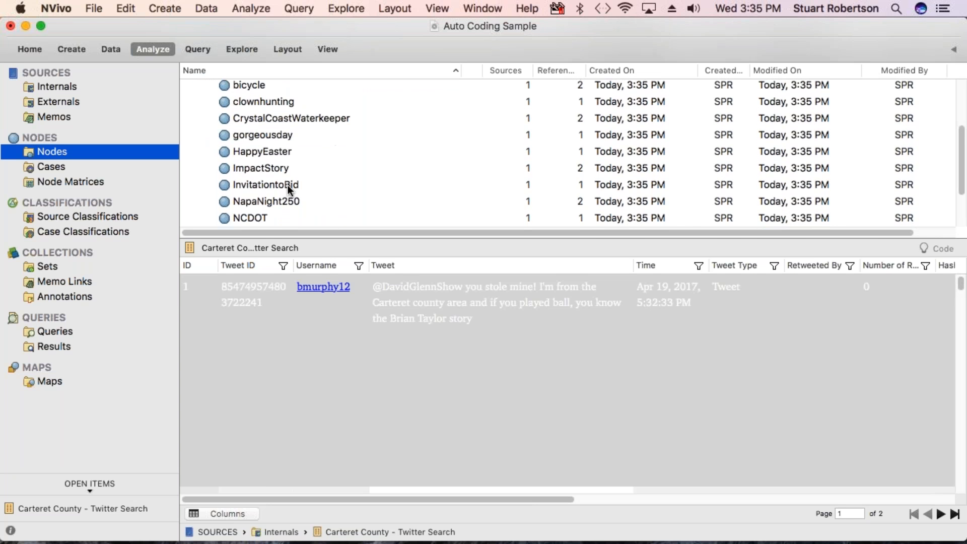
{"action": "scroll", "coordinate": [290, 191], "scroll_direction": "down", "scroll_amount": 1}
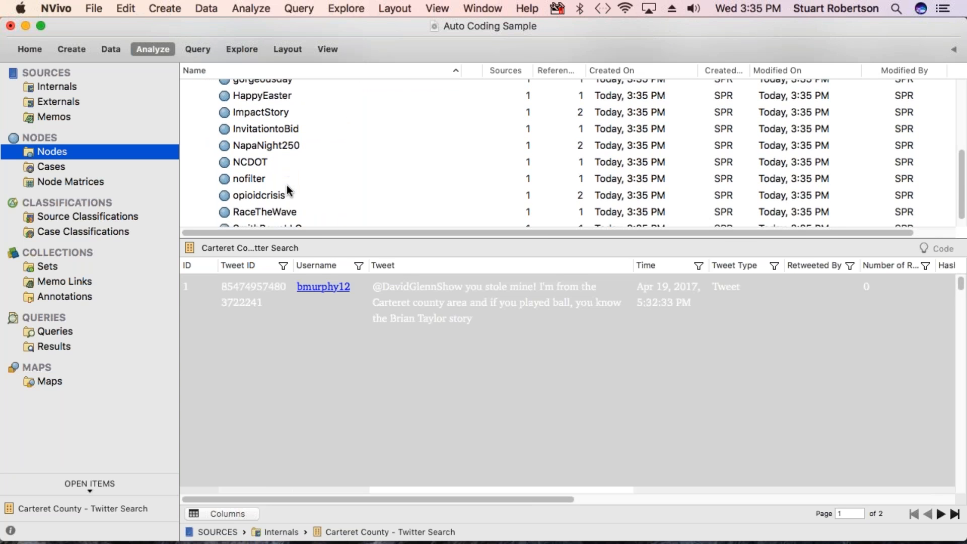
Step: Open the opioidcrisis hashtag node to view its coded tweet references
{"action": "scroll", "coordinate": [289, 191], "scroll_direction": "down", "scroll_amount": 1}
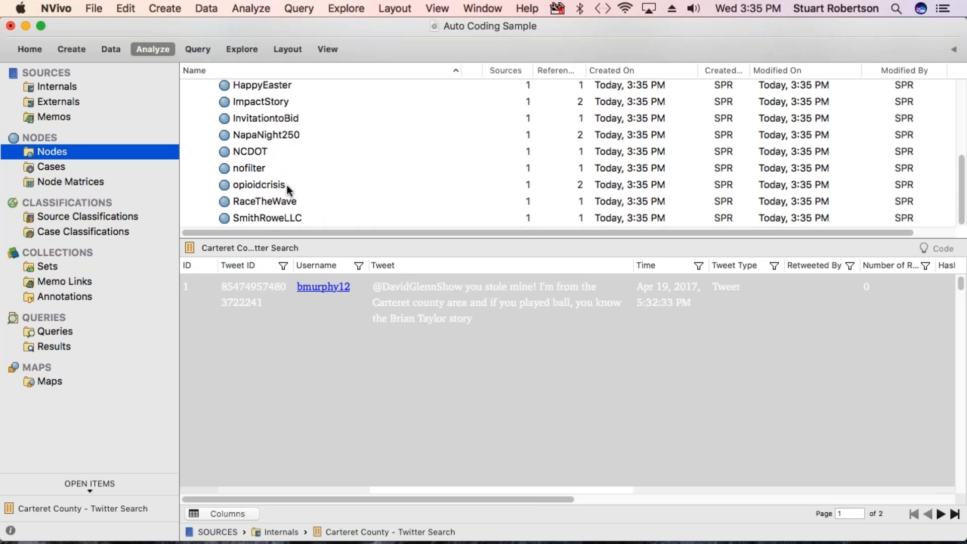
{"action": "left_click", "coordinate": [261, 184]}
{"action": "double_click", "coordinate": [260, 184]}
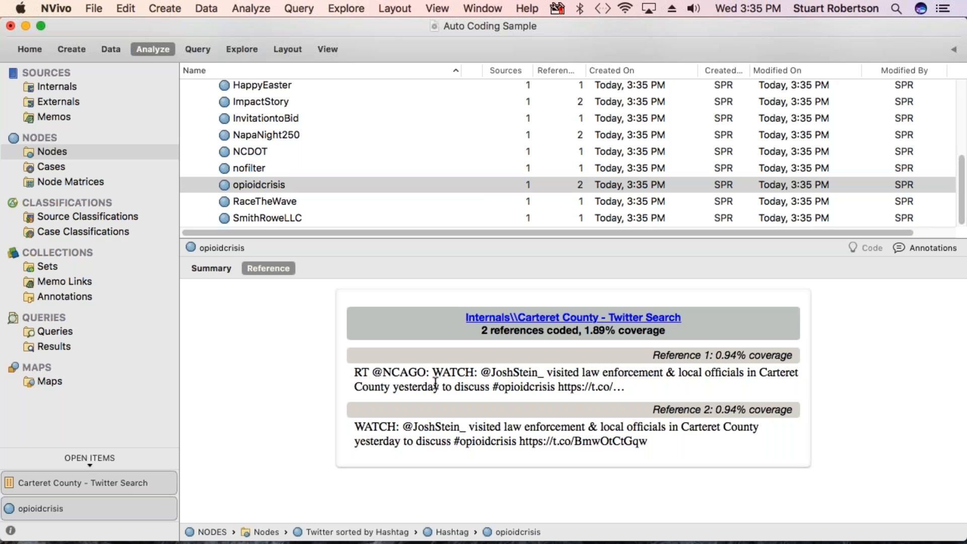
Step: Display the Cases folder, expand "Twitter users" and User Name, and look through the user cases
{"action": "left_click", "coordinate": [45, 165]}
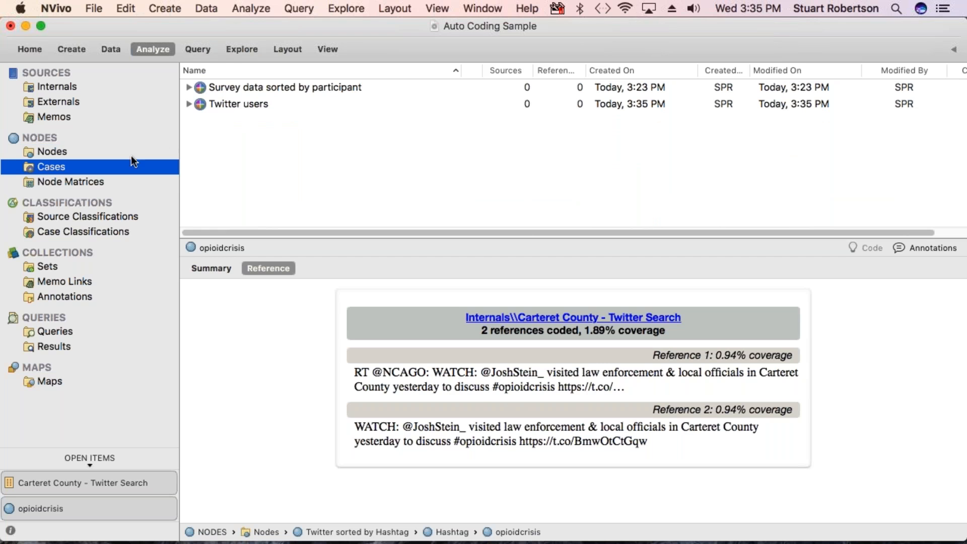
{"action": "left_click", "coordinate": [189, 104]}
{"action": "left_click", "coordinate": [201, 120]}
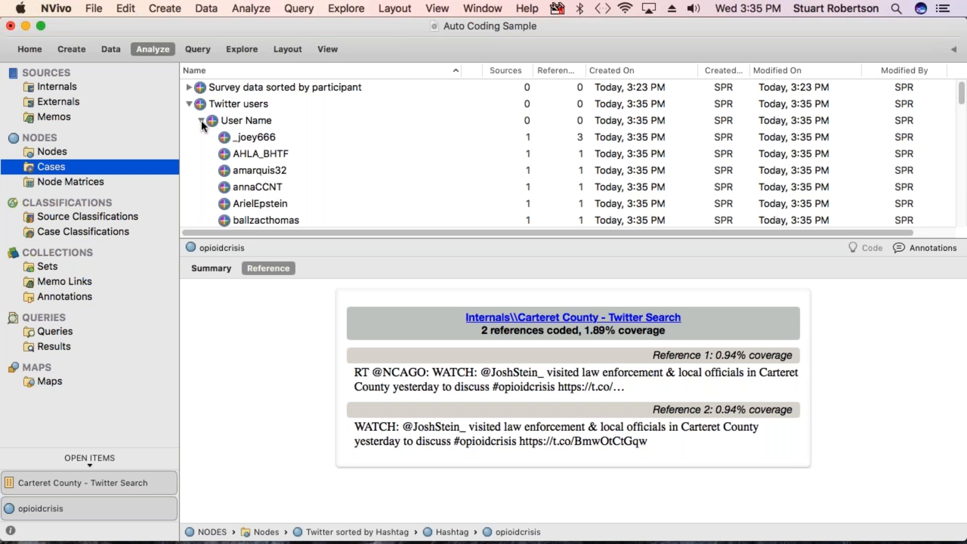
{"action": "scroll", "coordinate": [338, 193], "scroll_direction": "down", "scroll_amount": 2}
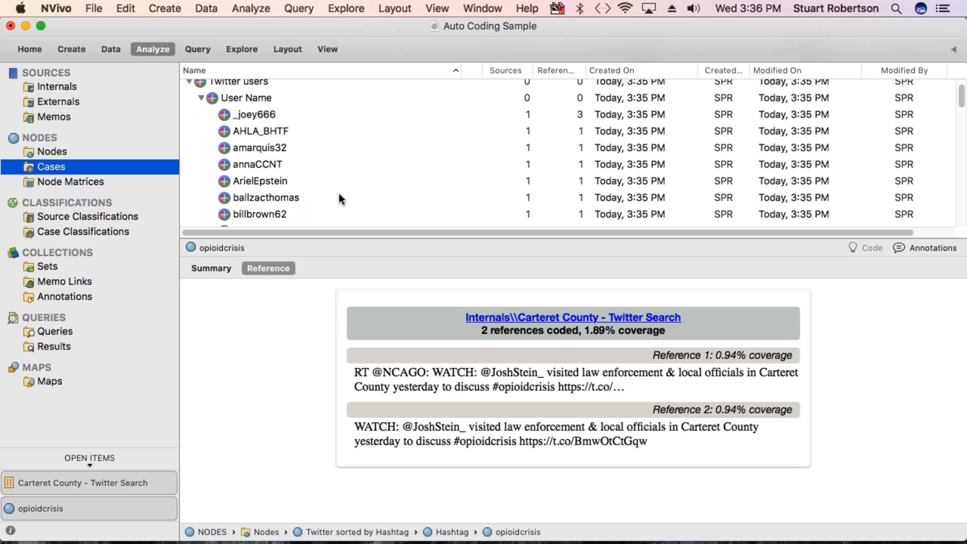
{"action": "scroll", "coordinate": [339, 195], "scroll_direction": "down", "scroll_amount": 5}
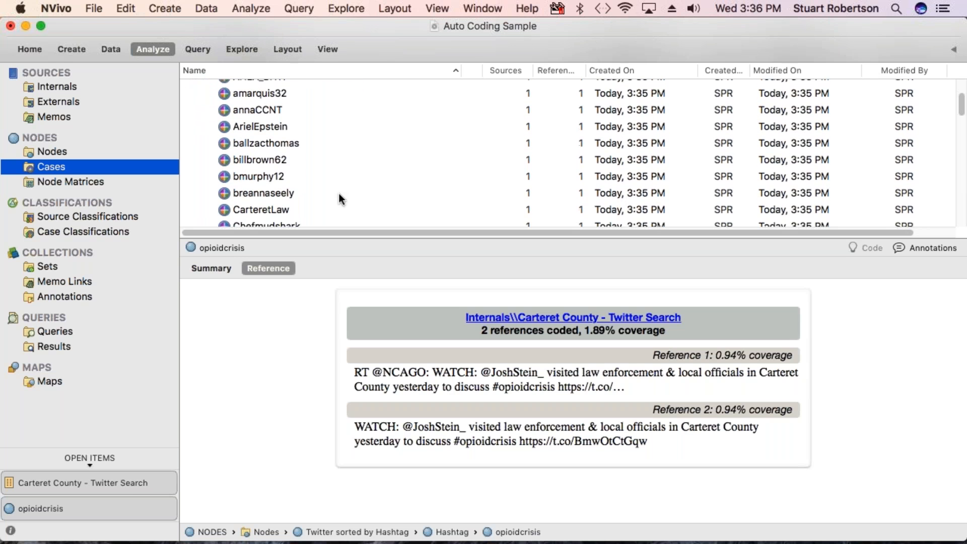
{"action": "scroll", "coordinate": [339, 197], "scroll_direction": "down", "scroll_amount": 6}
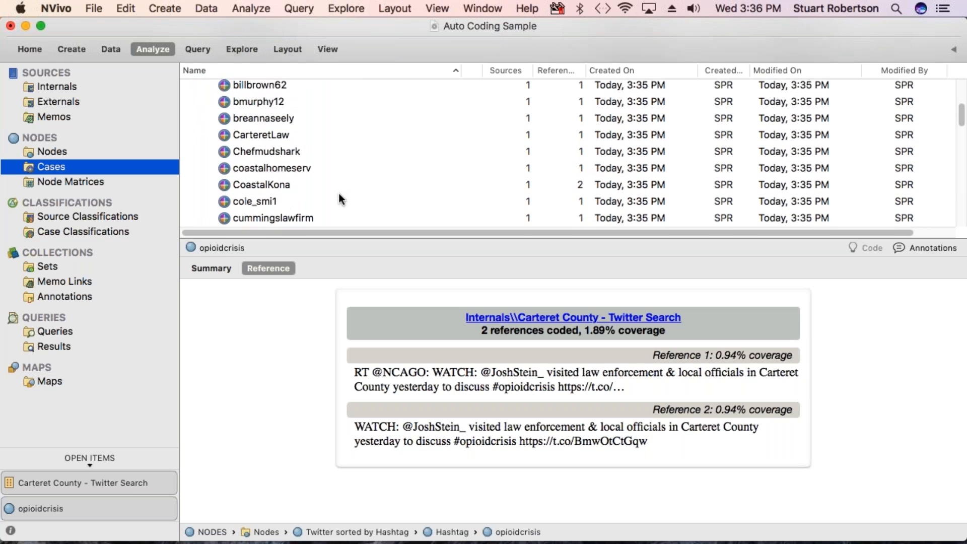
{"action": "scroll", "coordinate": [339, 194], "scroll_direction": "down", "scroll_amount": 5}
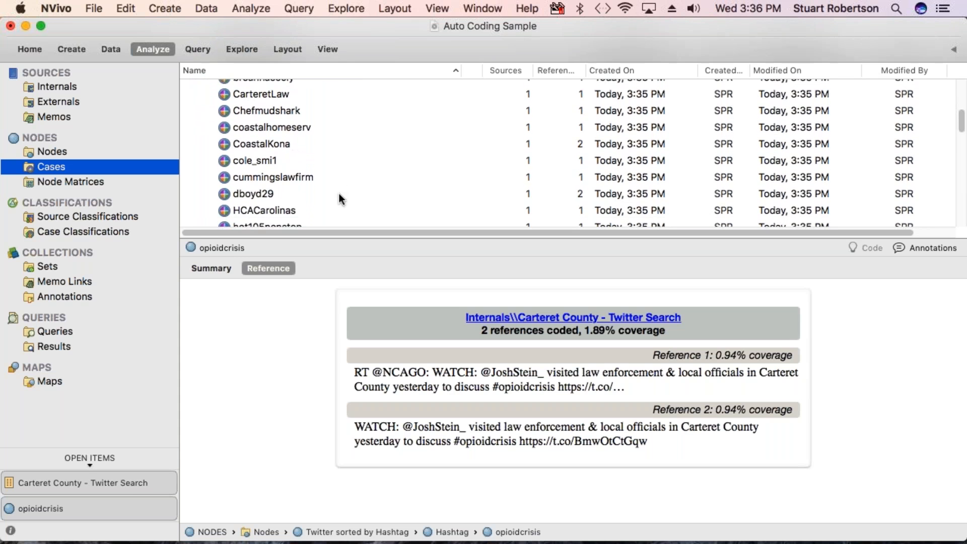
{"action": "scroll", "coordinate": [339, 195], "scroll_direction": "down", "scroll_amount": 4}
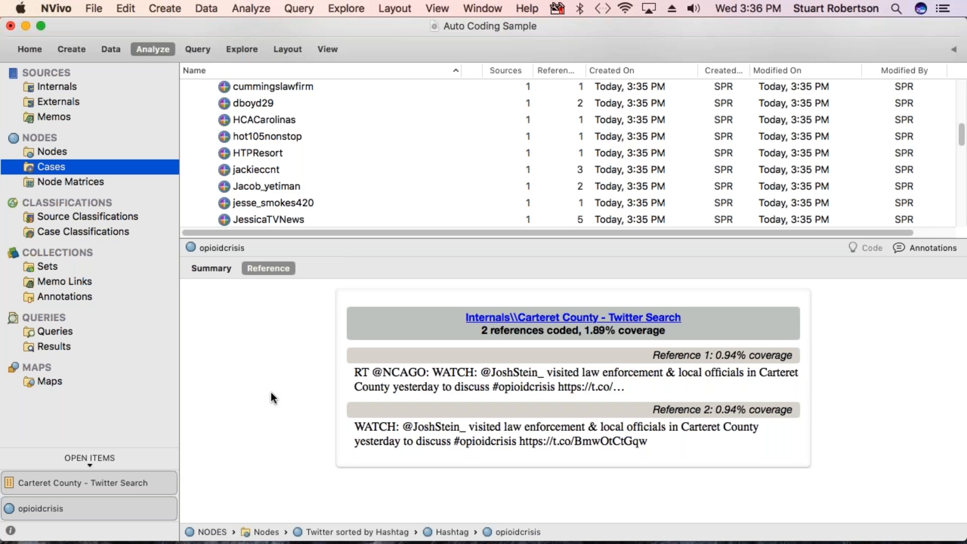
Step: Switch to the "Auto Coding Mac" presentation in PowerPoint, start the slide show from the current slide, and advance to "NVivo Licensing Options"
{"action": "mouse_move", "coordinate": [335, 542]}
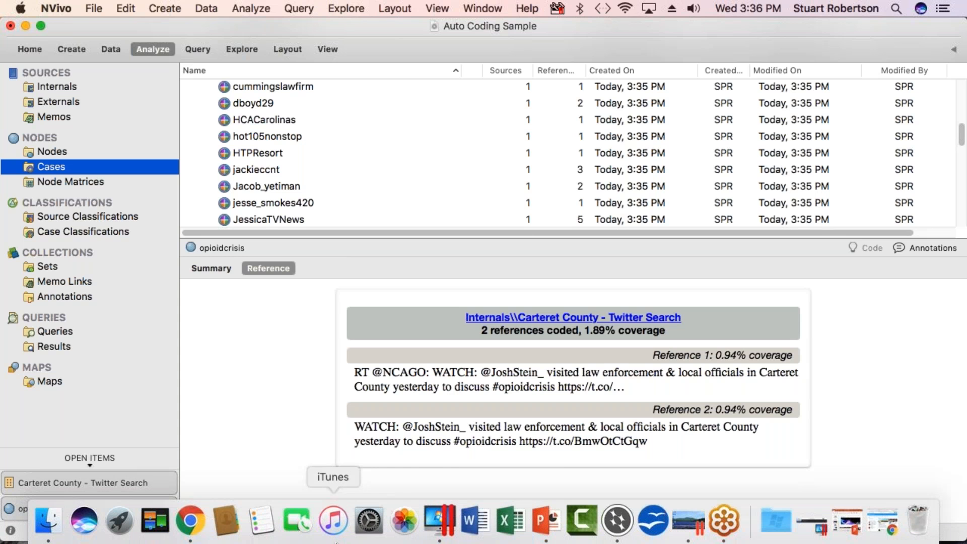
{"action": "left_click", "coordinate": [544, 523]}
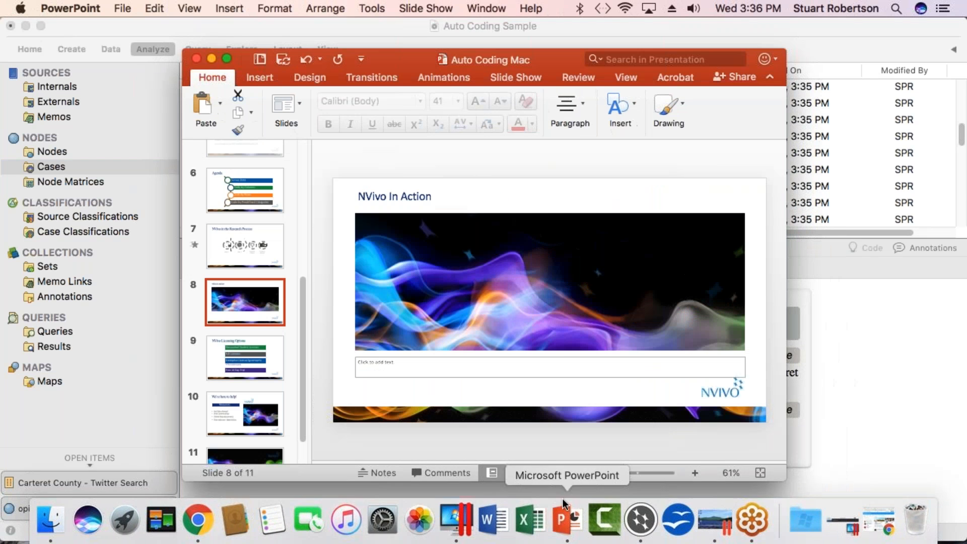
{"action": "left_click", "coordinate": [546, 474]}
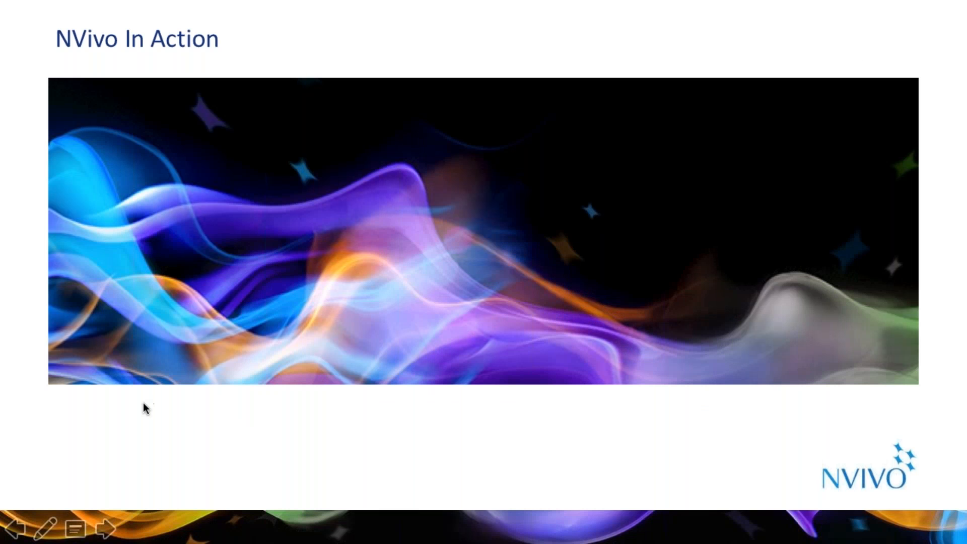
{"action": "left_click", "coordinate": [104, 532]}
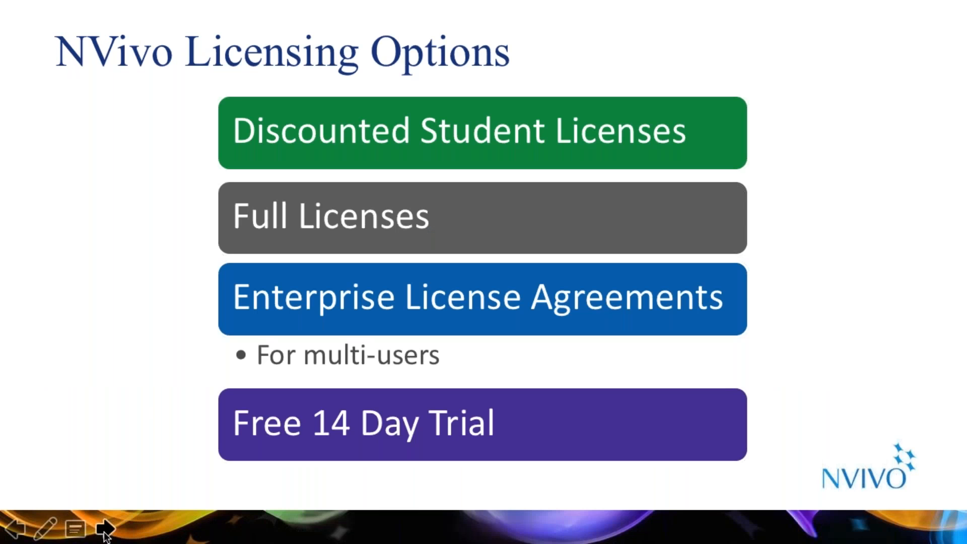